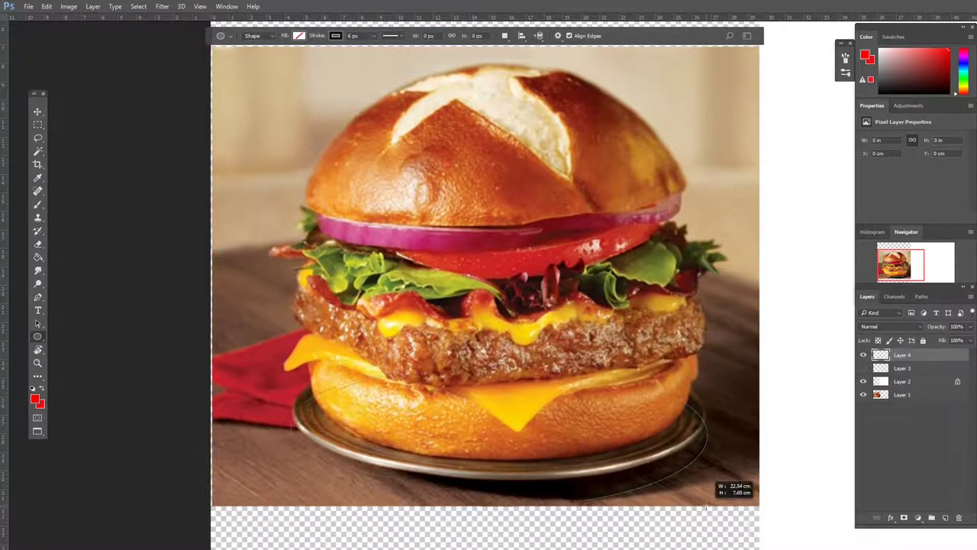
Step: Draw a large ellipse around the plate rim, moved up and flattened
key("ctrl+t")
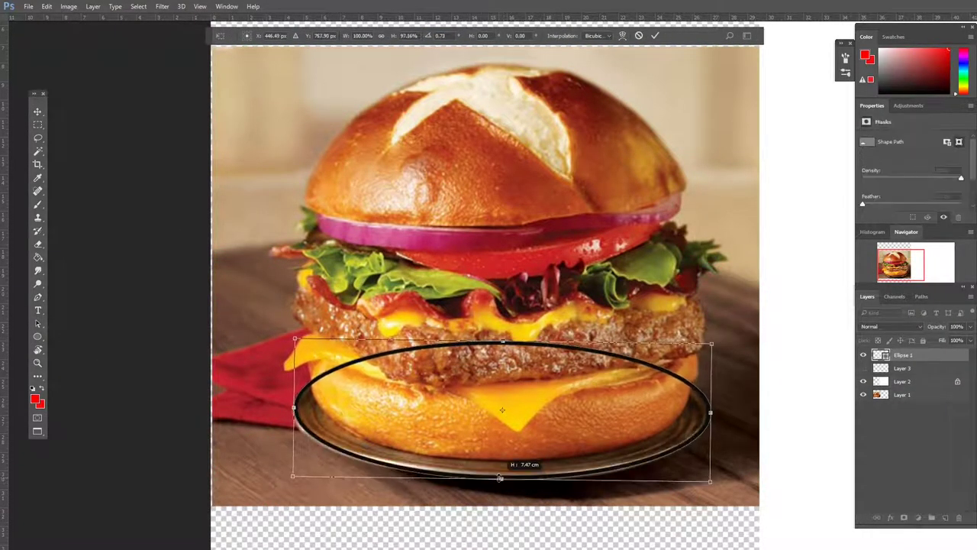
left_click(639, 36)
left_click_drag(288, 373, 702, 510)
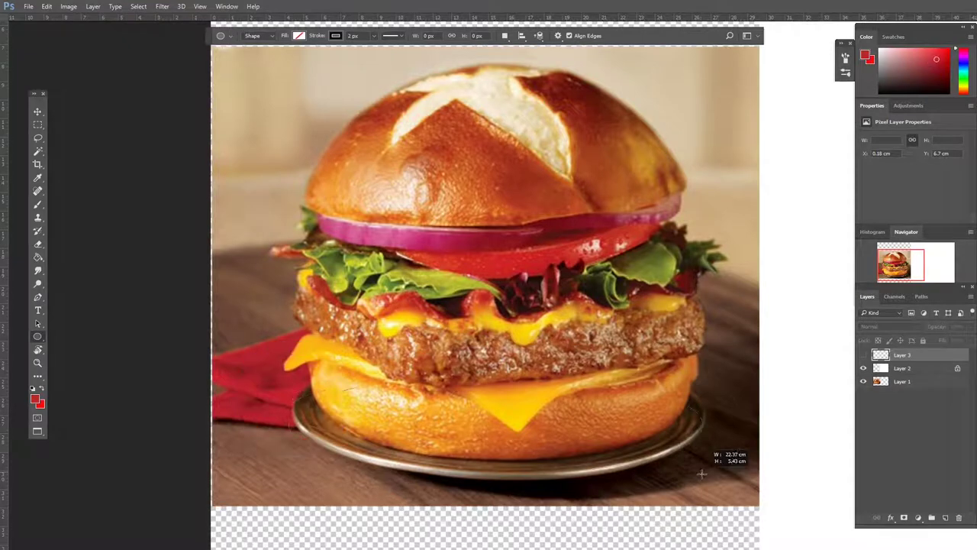
key("v")
key("ctrl+t")
mouse_move(703, 372)
left_mouse_down()
mouse_move(708, 351)
mouse_move(699, 357)
left_mouse_up()
Step: Duplicate the ellipse twice, shrinking each copy into a smaller inner ring
key("Return")
key("ctrl+j")
key("ctrl+t")
left_click_drag(501, 473, 500, 468)
left_click(657, 36)
key("ctrl+j")
key("ctrl+t")
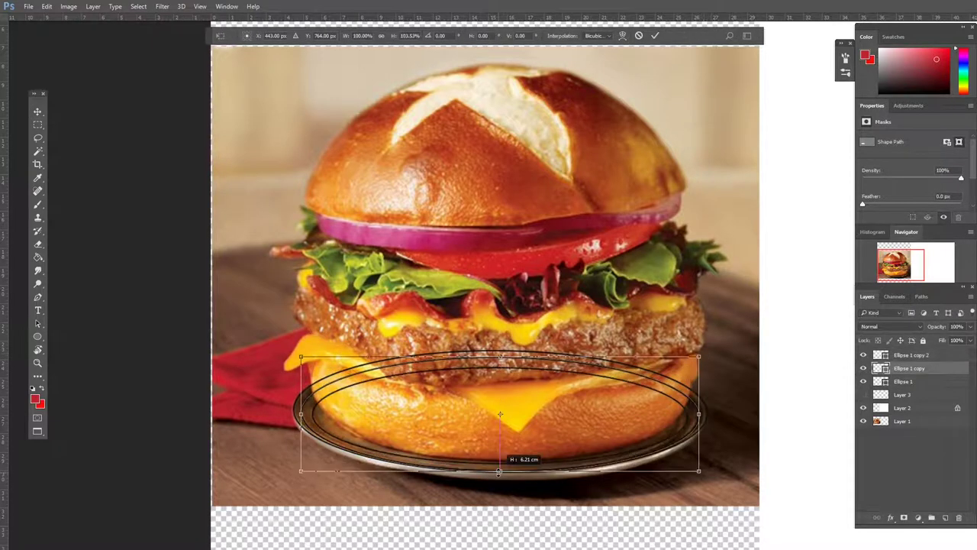
left_click(909, 382)
Step: Add a fourth ring copy and merge all the ellipse rings into one layer
key("ctrl+j")
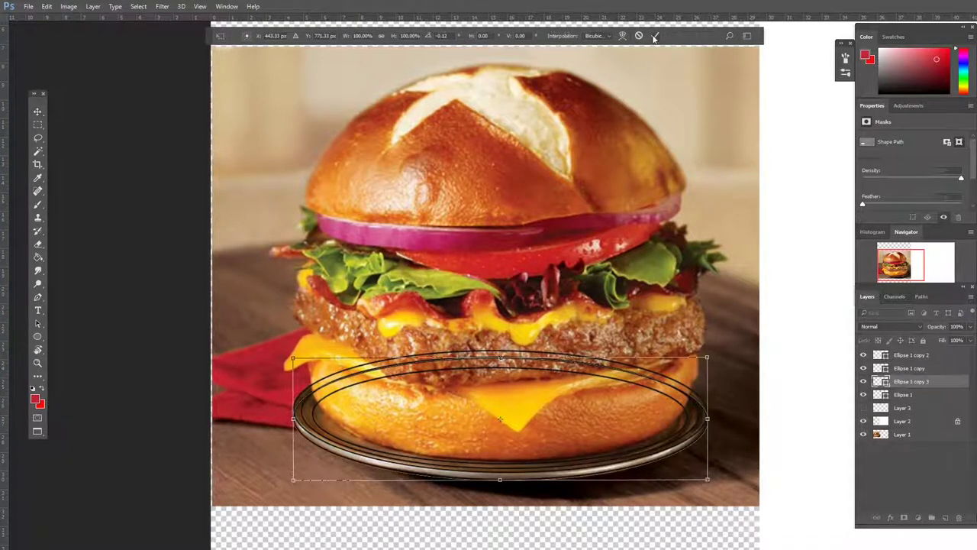
key("e")
key("l")
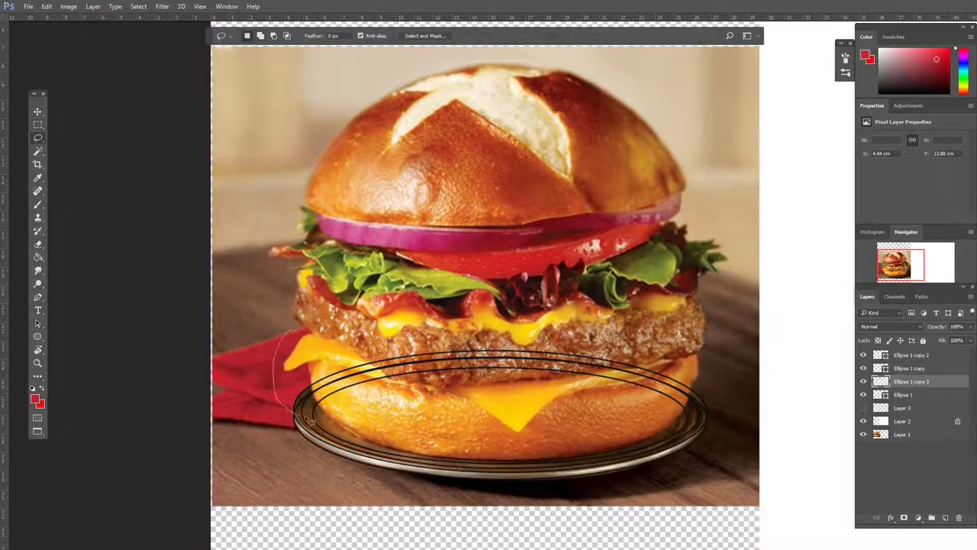
key("ctrl+e")
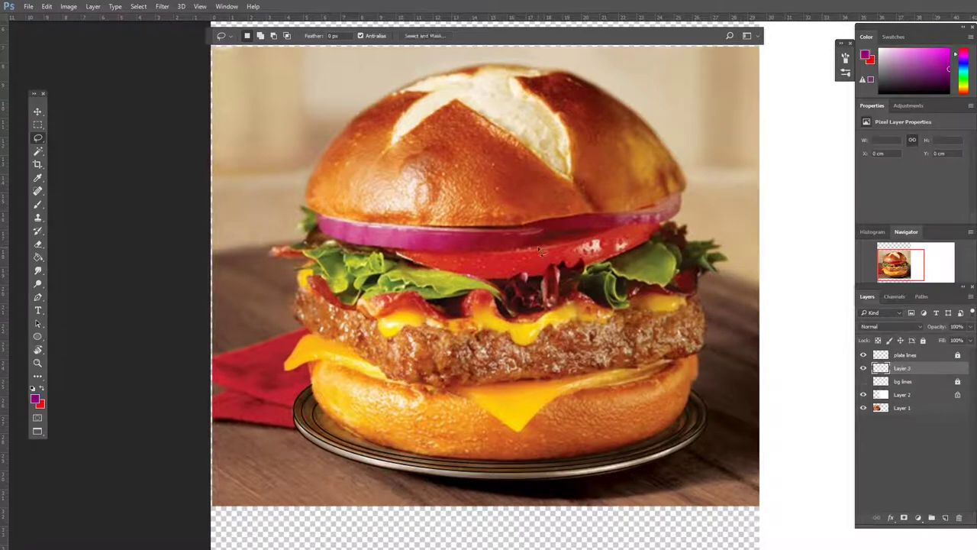
Step: On a new layer, trace the cheese and patty edge in purple brush lines
key("b")
left_click(232, 36)
left_click_drag(328, 357, 468, 145)
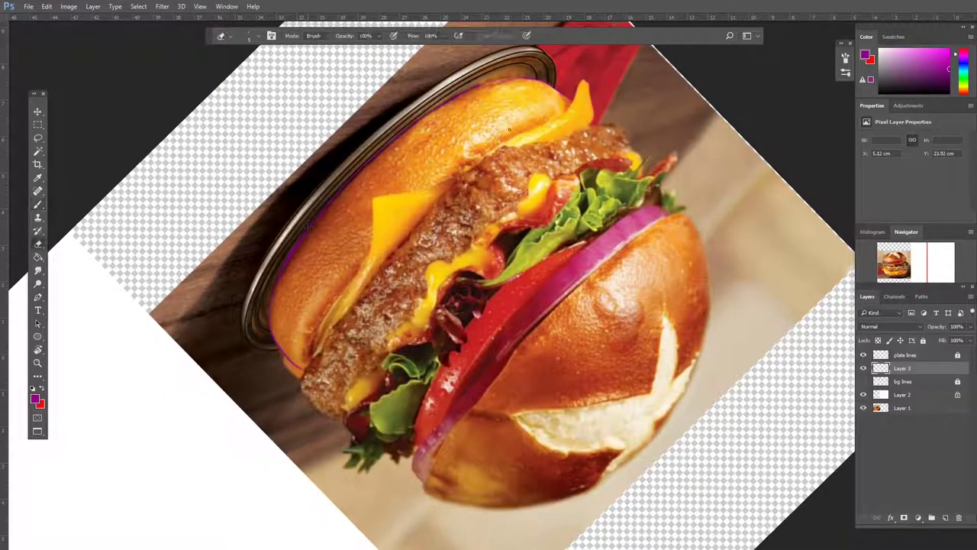
left_click_drag(320, 336, 582, 78)
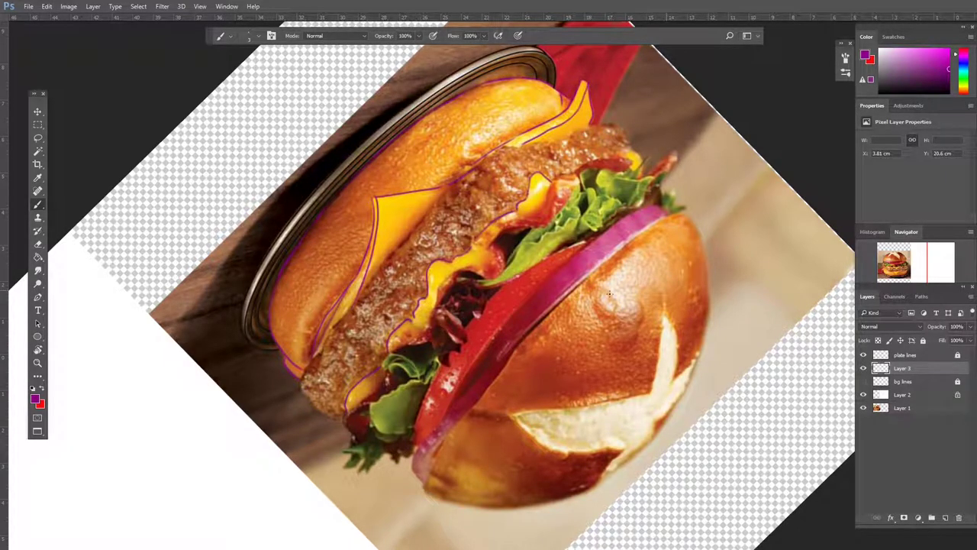
Step: Outline the top bun, pretzel cut and lettuce edges in purple, rotating the view
mouse_move(560, 548)
left_mouse_down()
mouse_move(364, 545)
mouse_move(625, 117)
mouse_move(513, 183)
left_mouse_up()
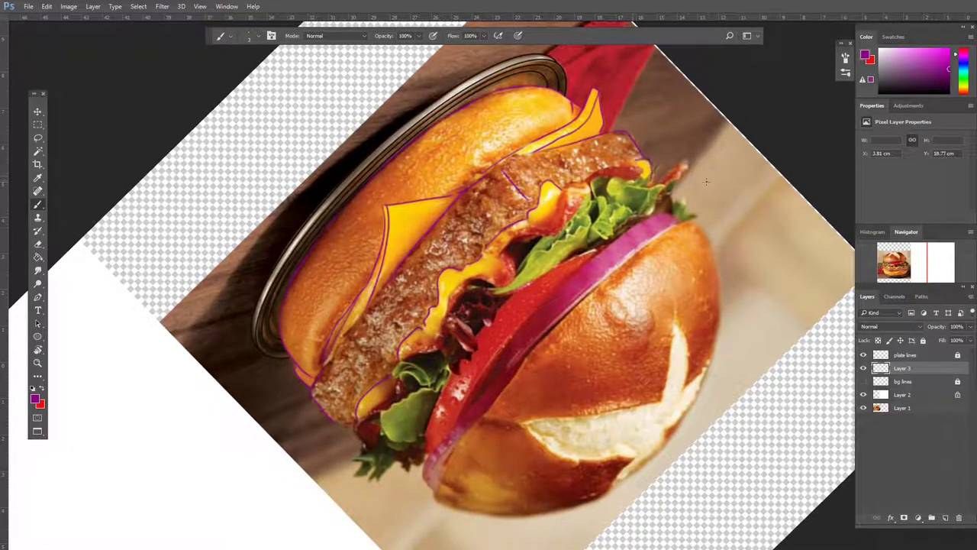
left_click_drag(707, 181, 359, 176)
mouse_move(324, 301)
left_mouse_down()
mouse_move(353, 162)
mouse_move(348, 201)
left_mouse_up()
mouse_move(393, 127)
left_mouse_down()
mouse_move(586, 142)
mouse_move(551, 191)
left_mouse_up()
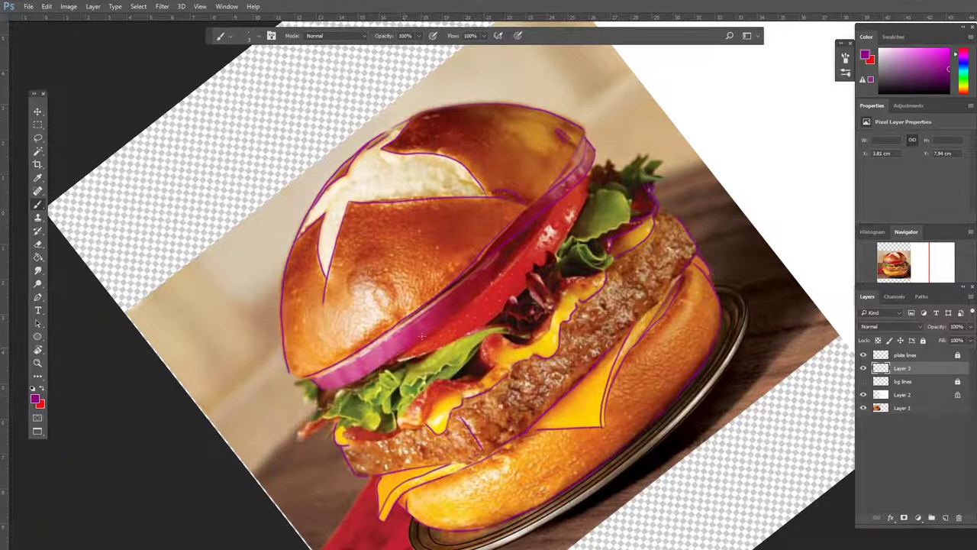
left_click_drag(421, 336, 482, 230)
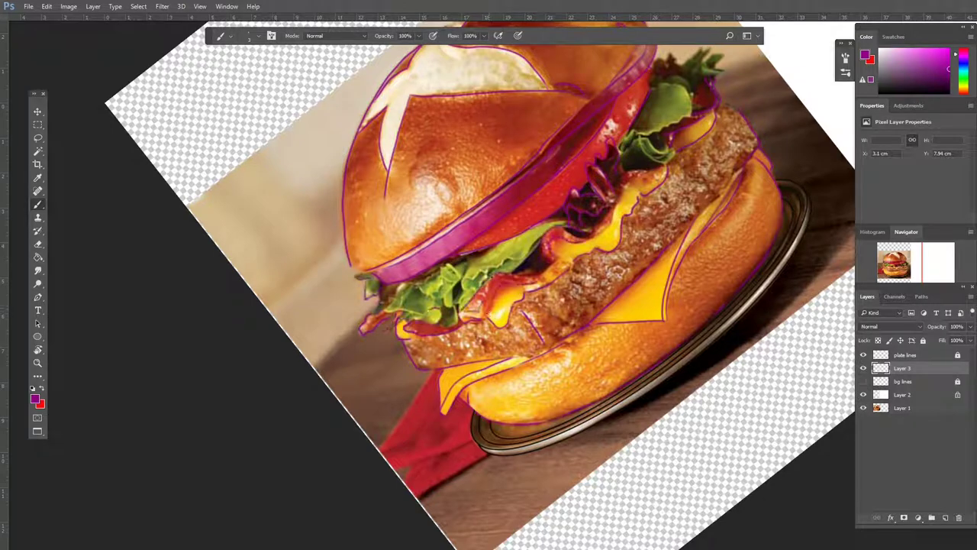
left_click_drag(379, 292, 447, 281)
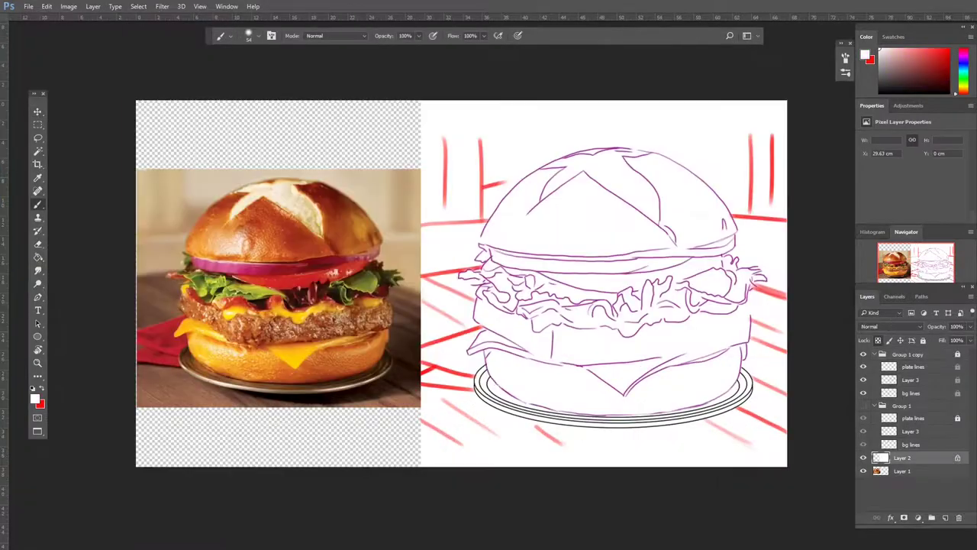
Step: Fill the background with sampled tan, adding lighter tan beside the bun at brush size 27
left_click(378, 177, "alt")
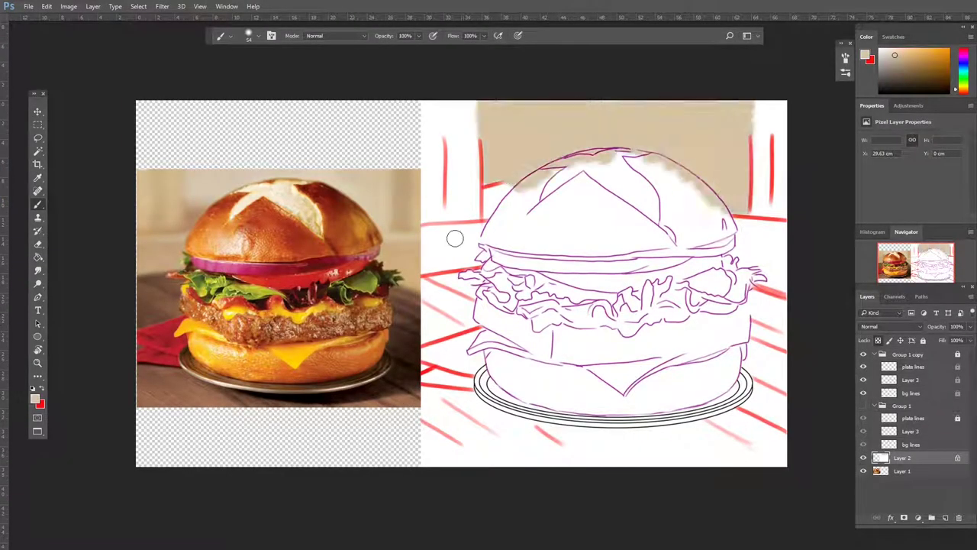
left_click_drag(749, 122, 779, 191)
left_click_drag(473, 107, 451, 102)
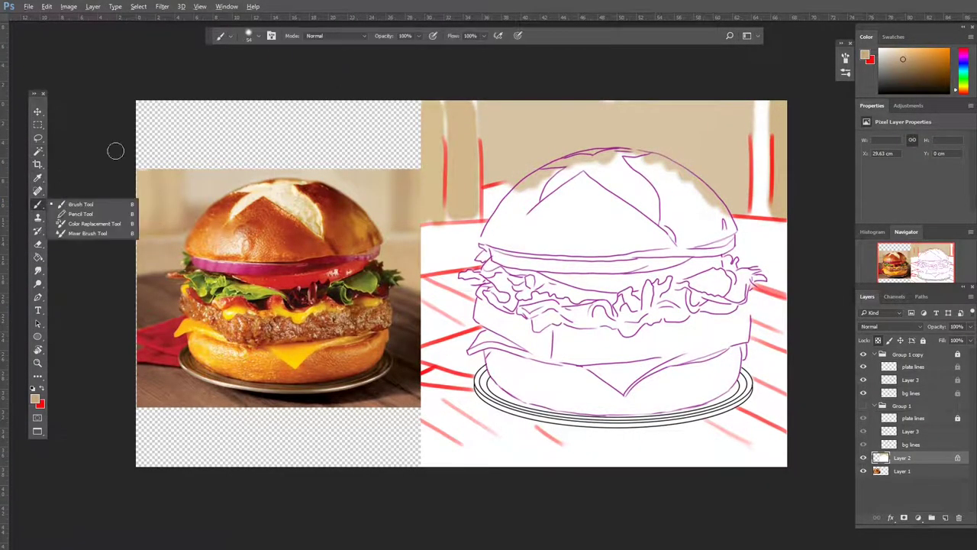
key("g")
left_click(613, 298)
key("b")
left_click_drag(489, 145, 698, 203)
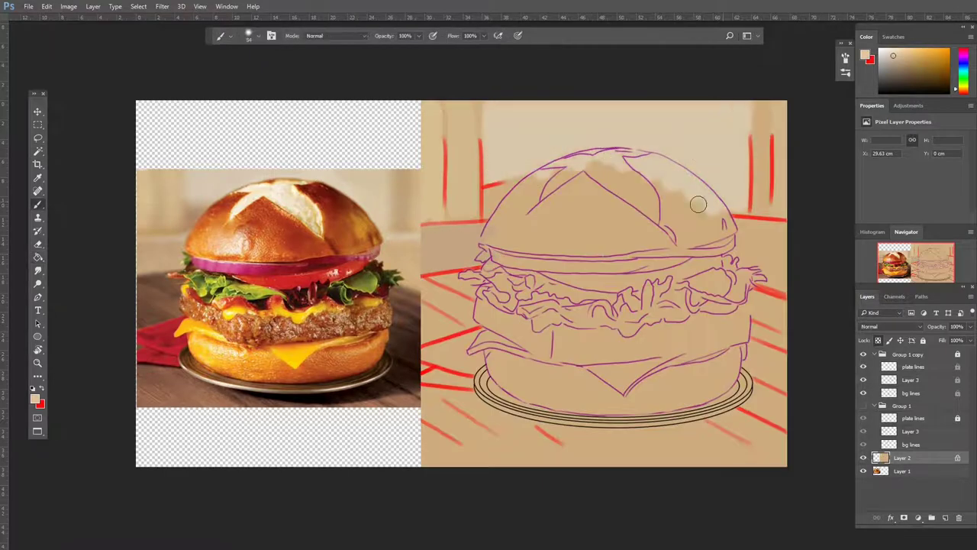
left_click_drag(568, 239, 534, 240)
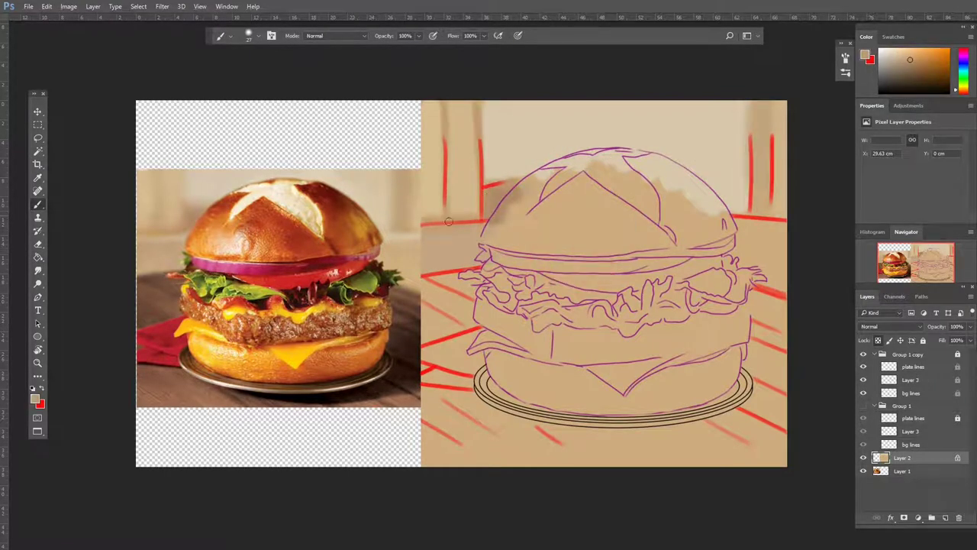
left_click(764, 221, "alt")
left_click_drag(428, 229, 484, 229)
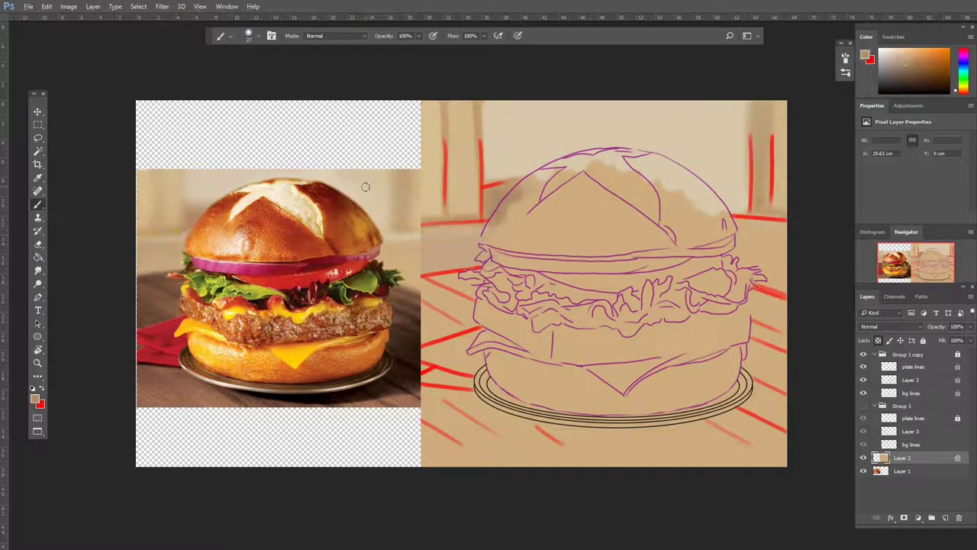
Step: Paint dark reddish-brown shadows beneath the burger and along its right side
left_click(700, 248, "alt")
left_click(401, 260, "alt")
mouse_move(532, 319)
left_mouse_down()
mouse_move(524, 464)
mouse_move(718, 412)
left_mouse_up()
left_click(752, 305, "alt")
left_click_drag(753, 305, 734, 343)
left_click(419, 301, "alt")
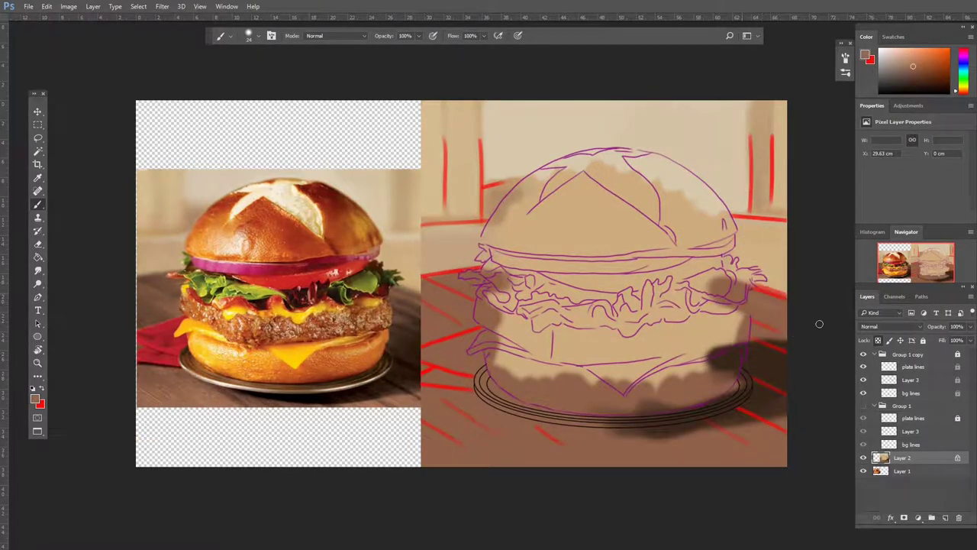
left_click_drag(747, 309, 764, 412)
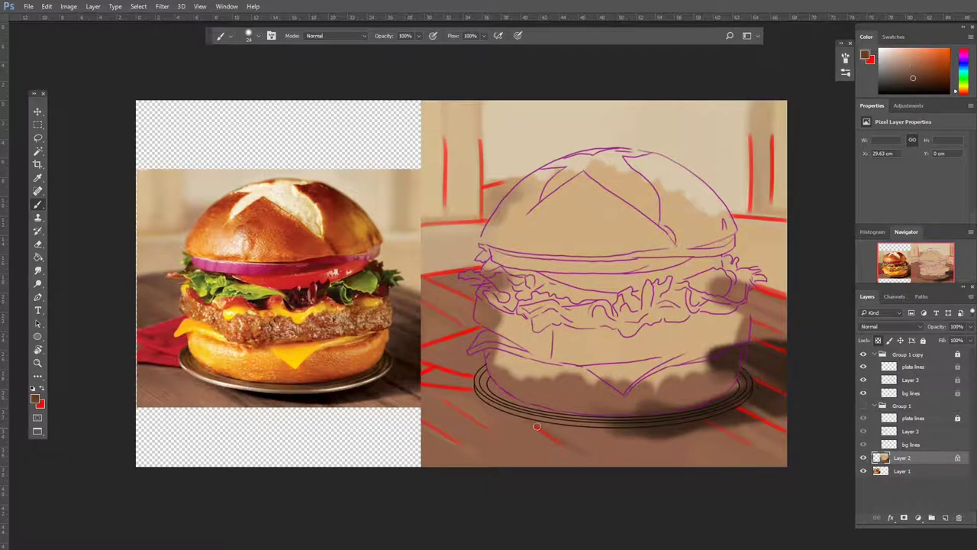
left_click_drag(768, 307, 799, 353)
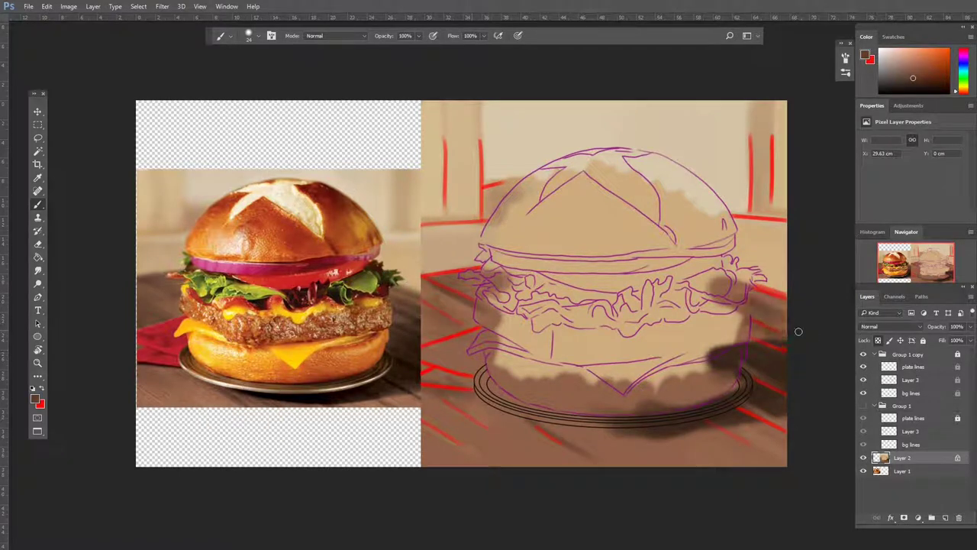
Step: Paint the red napkin at the lower left and add a new layer for the plate
left_click(143, 363, "alt")
mouse_move(481, 367)
left_mouse_down()
mouse_move(426, 390)
mouse_move(462, 342)
mouse_move(435, 355)
left_mouse_up()
left_click(199, 311, "alt")
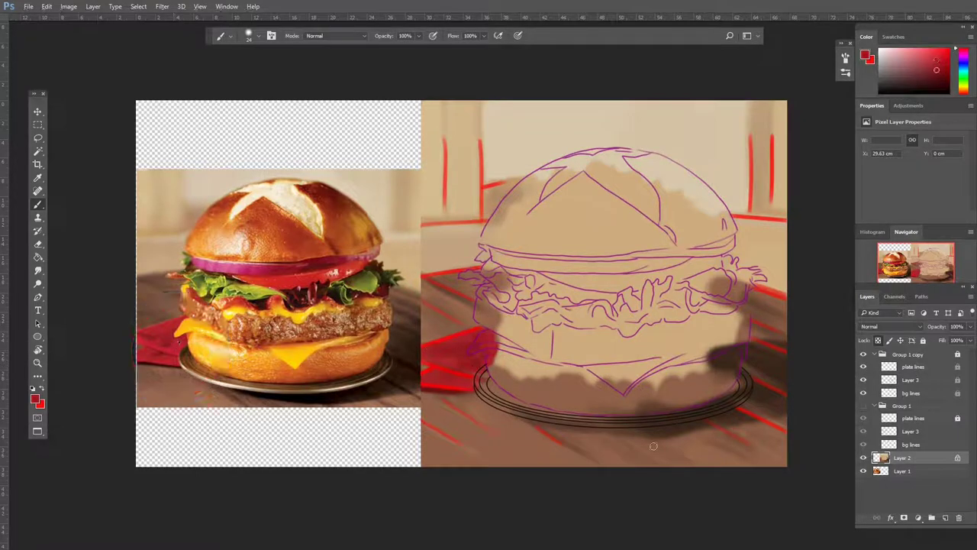
left_click(945, 518)
left_click(519, 387, "alt")
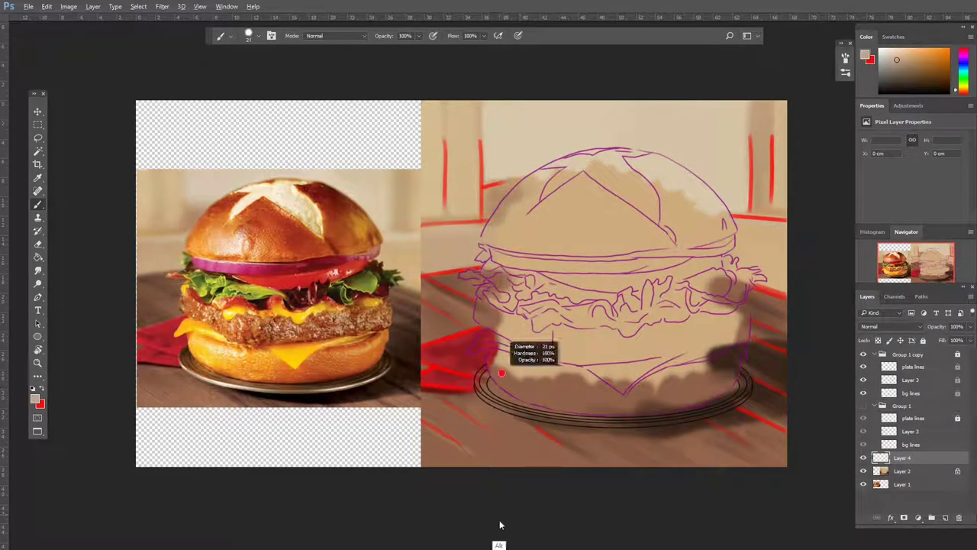
Step: Paint a light beige highlight and dark brown strokes along the plate rim, sampled from the photo
mouse_move(478, 374)
left_mouse_down()
mouse_move(611, 424)
mouse_move(726, 411)
left_mouse_up()
left_click(385, 362, "alt")
left_click(697, 426, "alt")
left_click_drag(477, 366, 600, 412)
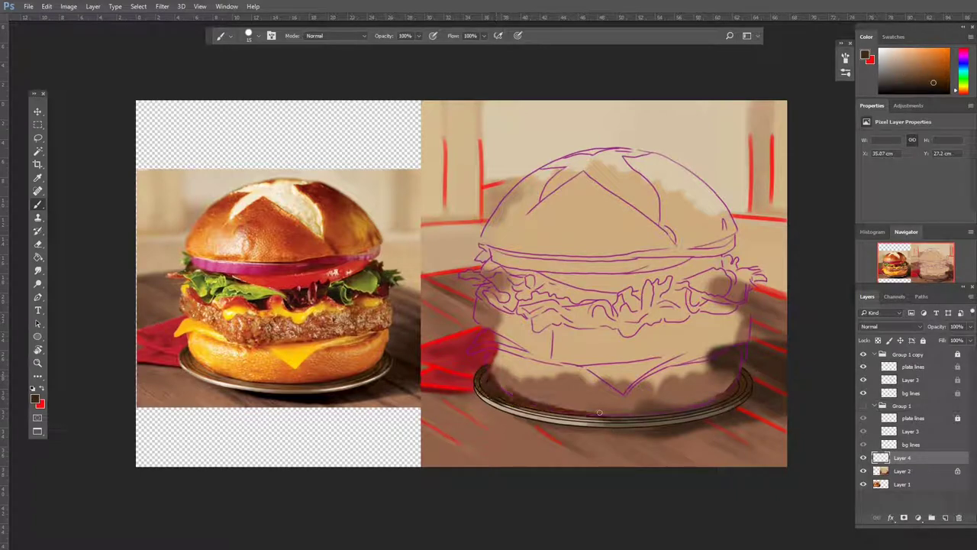
left_click(204, 362, "alt")
mouse_move(485, 382)
left_mouse_down()
mouse_move(535, 409)
mouse_move(611, 422)
left_mouse_up()
left_click(237, 382, "alt")
left_click_drag(511, 408, 607, 421)
left_click(384, 360, "alt")
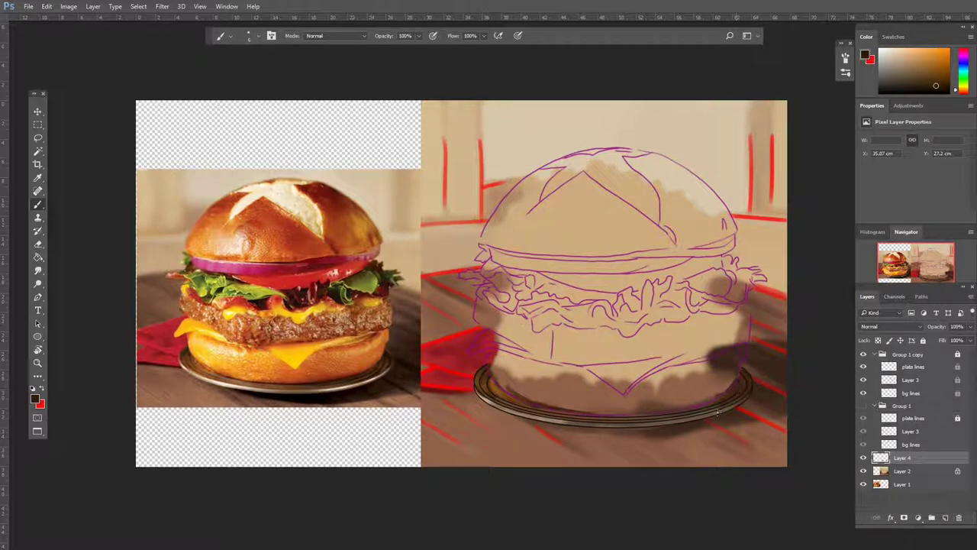
left_click_drag(749, 391, 573, 410)
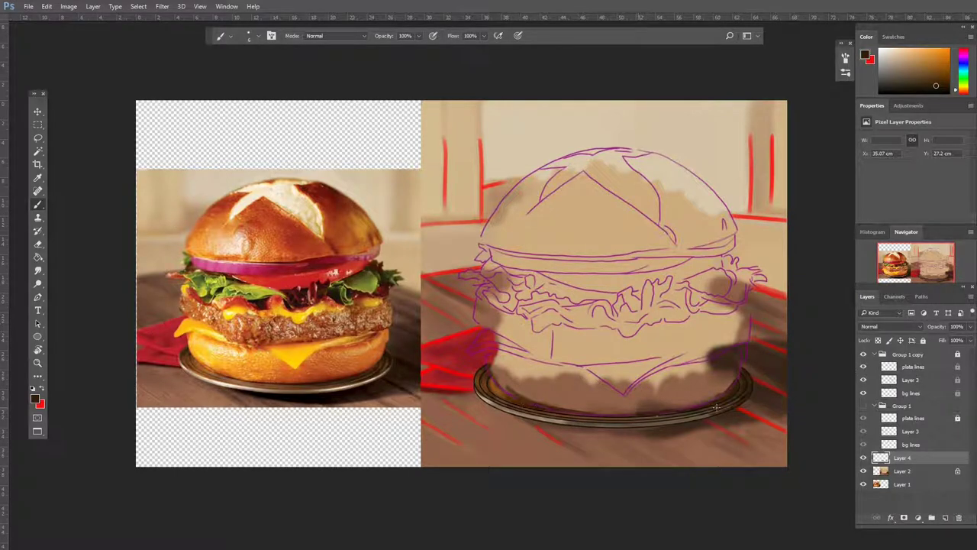
scroll(744, 401, "up", 5)
scroll(550, 403, "down", 4)
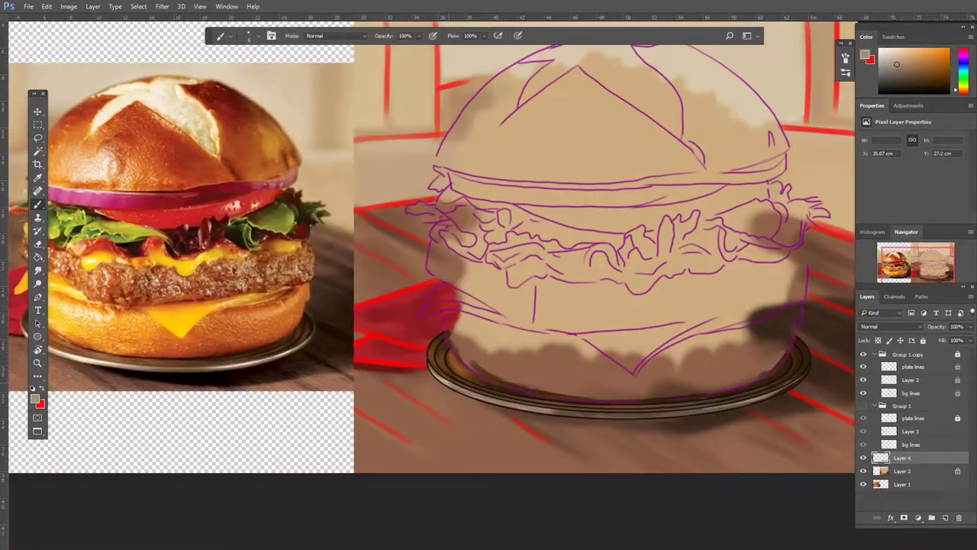
Step: Sample beige from the backdrop and paint over the dark shadow patches inside the burger shape
left_click(84, 348, "alt")
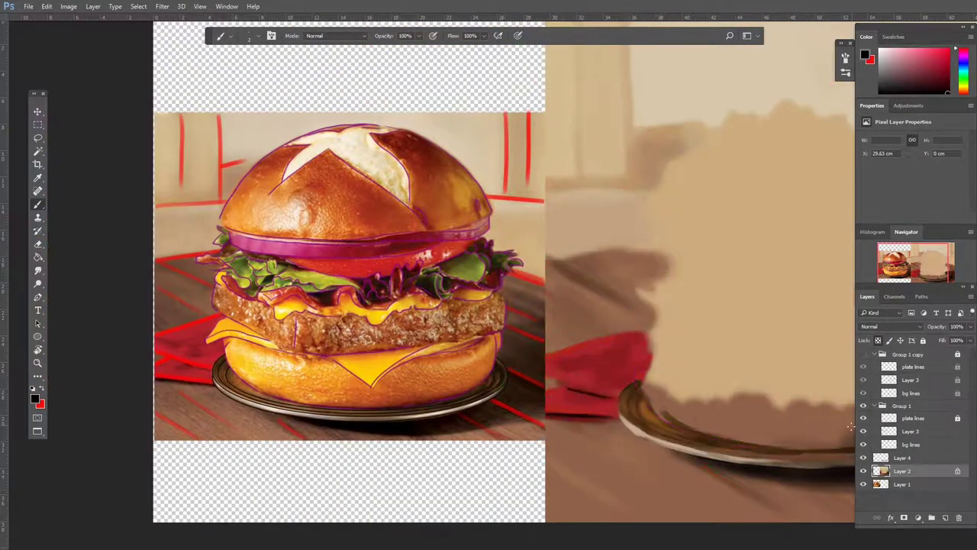
left_click(582, 416, "alt")
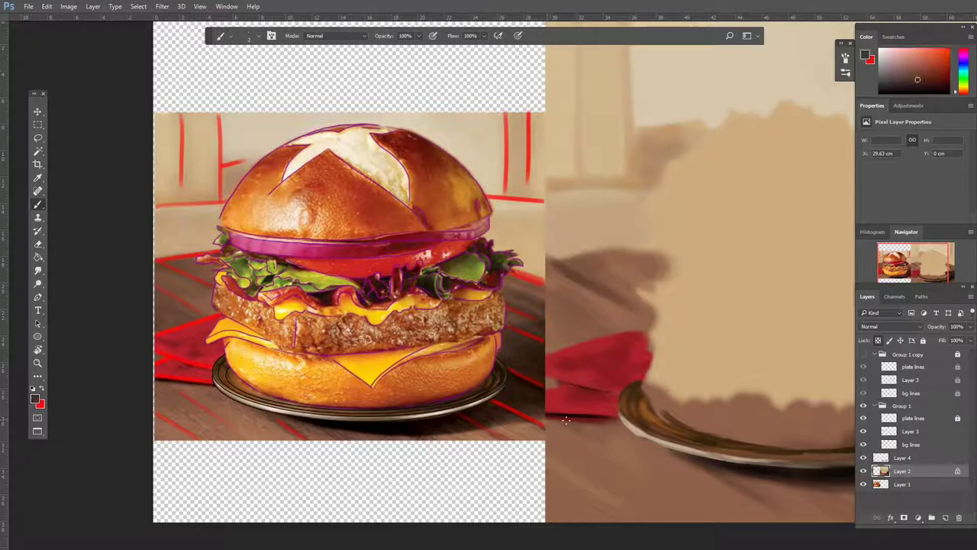
left_click(163, 344, "alt")
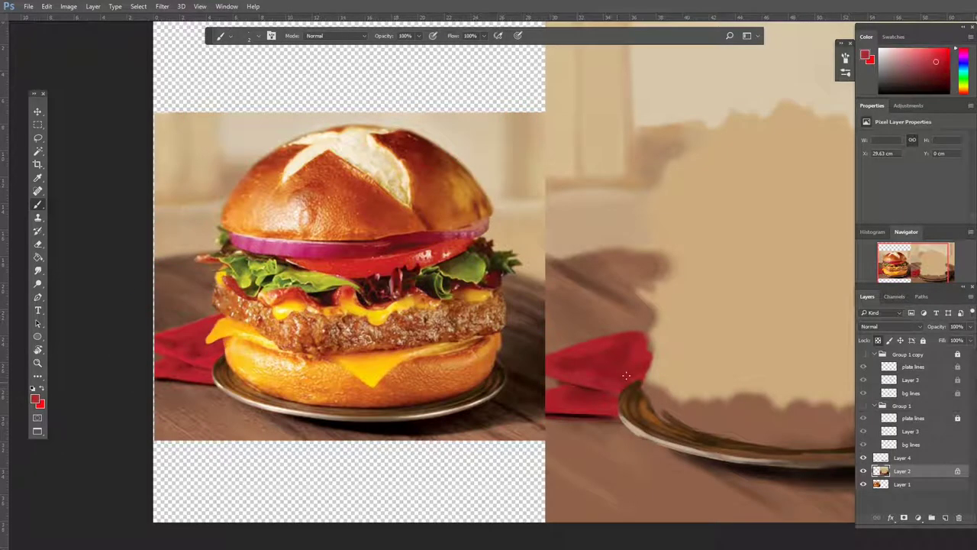
left_click(552, 406, "alt")
left_click(192, 231, "alt")
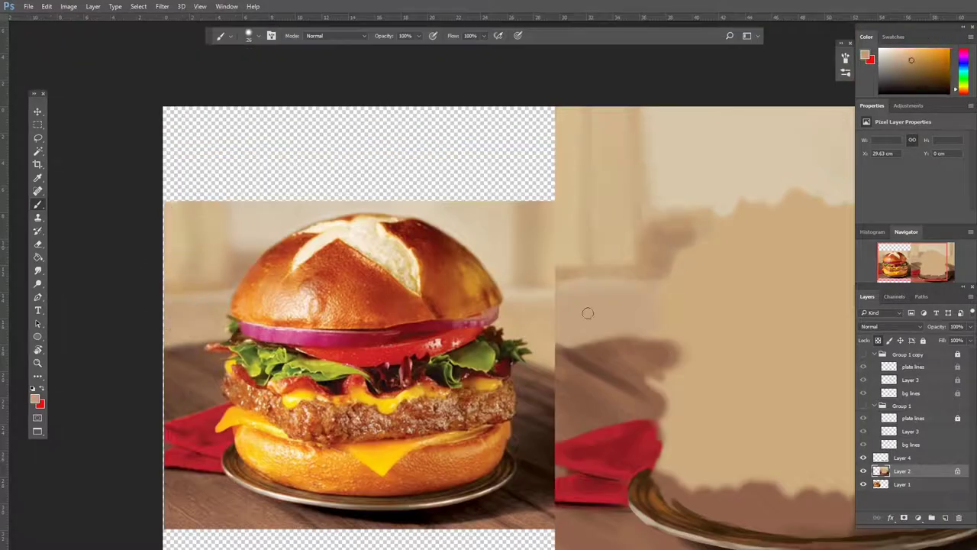
left_click_drag(596, 277, 639, 183)
left_click(610, 254, "alt")
left_click_drag(565, 340, 672, 343)
left_click(654, 160, "alt")
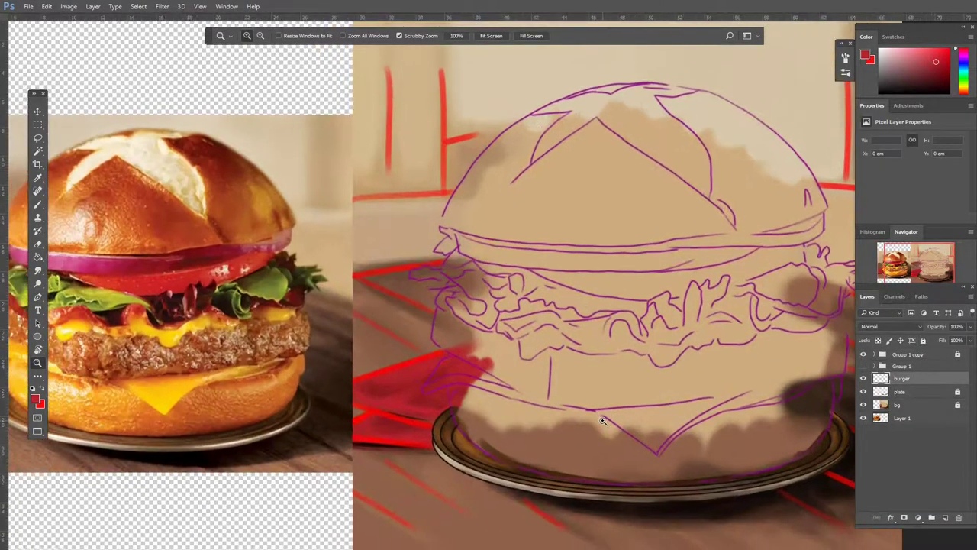
Step: Paint the cream cross-cut on the top bun with a pale yellow highlight
left_click_drag(550, 122, 664, 91)
mouse_move(603, 107)
left_mouse_down()
mouse_move(692, 174)
mouse_move(648, 108)
left_mouse_up()
right_click(633, 173, "alt+shift")
left_click_drag(691, 176, 641, 104)
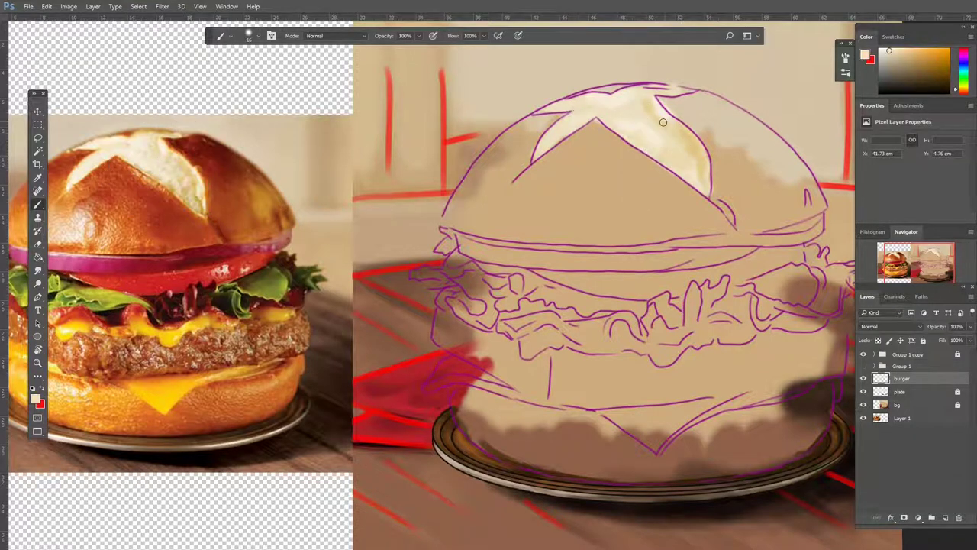
Step: Shade the top bun with brown and light-orange strokes
left_click_drag(565, 214, 688, 145)
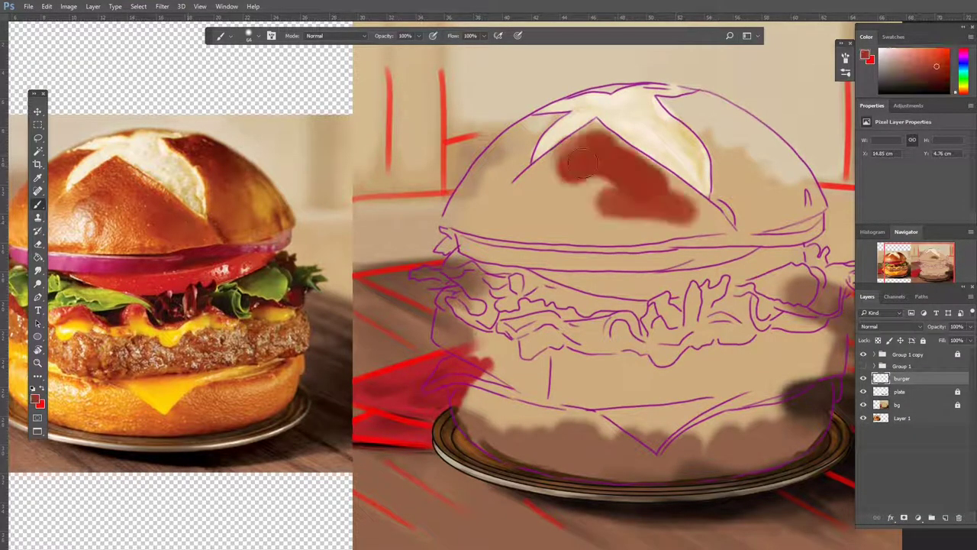
left_click_drag(764, 130, 733, 230)
left_click_drag(794, 176, 809, 222)
left_click_drag(549, 191, 726, 248)
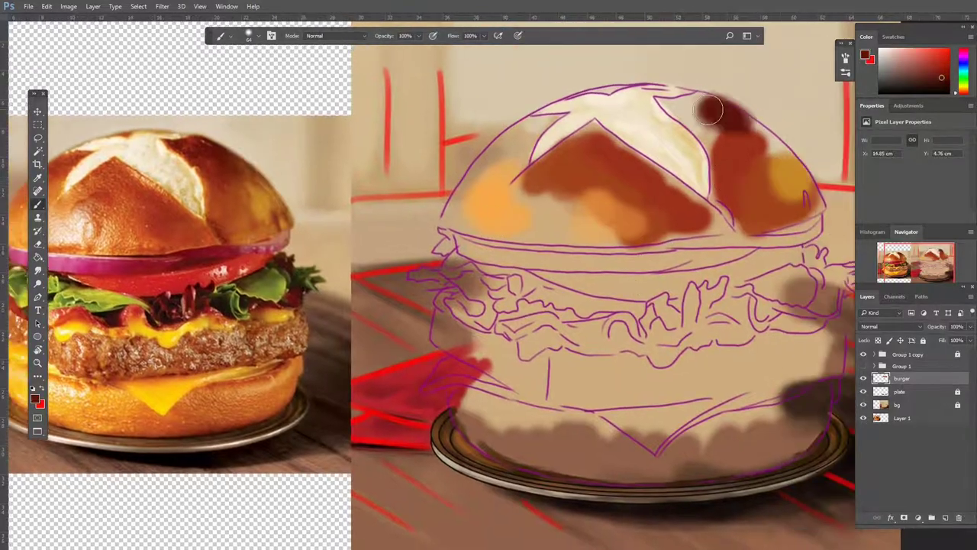
left_click_drag(786, 172, 680, 95)
mouse_move(527, 236)
left_mouse_down()
mouse_move(611, 156)
mouse_move(802, 260)
left_mouse_up()
left_click_drag(611, 183, 695, 256)
Step: Deepen the orange-brown shading and darken the bun's upper-right side
left_click(155, 193, "alt")
mouse_move(626, 154)
left_mouse_down()
mouse_move(565, 222)
mouse_move(638, 264)
mouse_move(718, 244)
mouse_move(695, 191)
left_mouse_up()
scroll(611, 267, "up", 2)
left_click(265, 282, "alt")
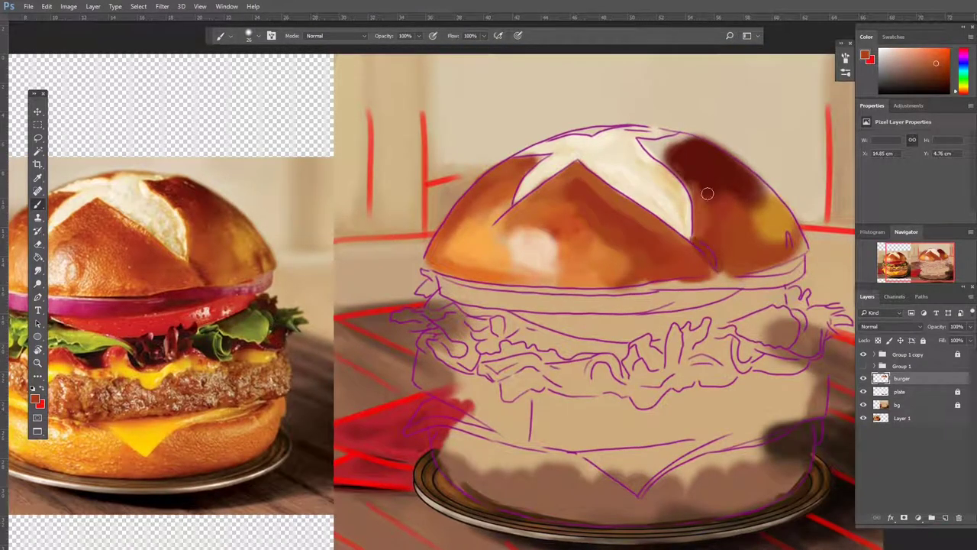
mouse_move(646, 141)
left_mouse_down()
mouse_move(676, 156)
mouse_move(691, 199)
left_mouse_up()
mouse_move(611, 130)
left_mouse_down()
mouse_move(565, 134)
mouse_move(698, 133)
left_mouse_up()
key("e")
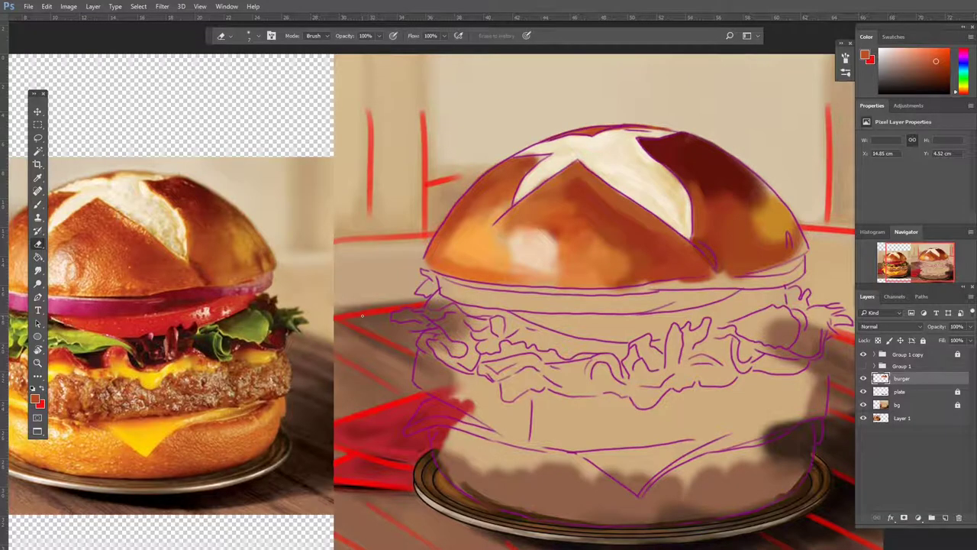
Step: Paint a pink-magenta onion band across the burger under the top bun
key("b")
left_click(137, 334, "alt")
left_click_drag(436, 294, 603, 307)
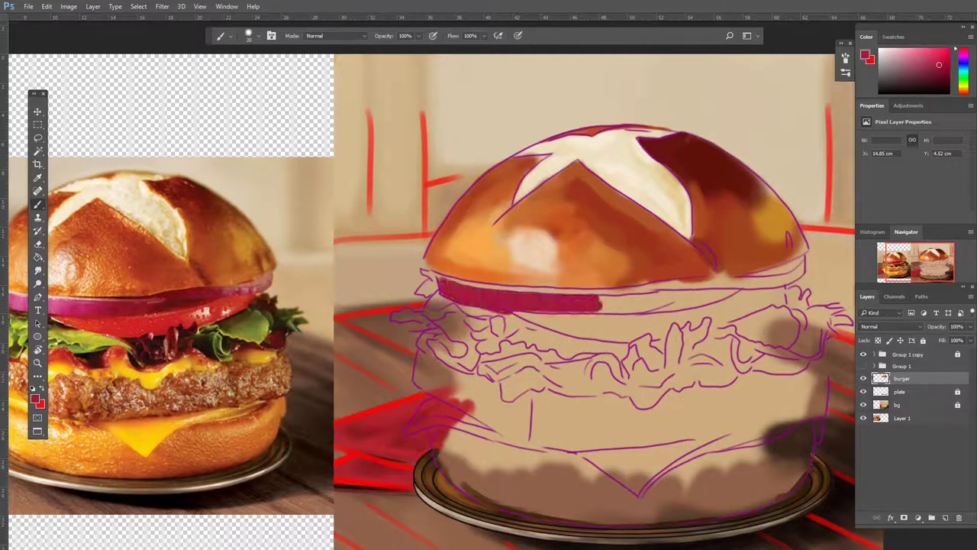
left_click_drag(534, 306, 802, 271)
left_click(703, 302, "alt")
left_click_drag(588, 290, 647, 283)
left_click(84, 299, "alt")
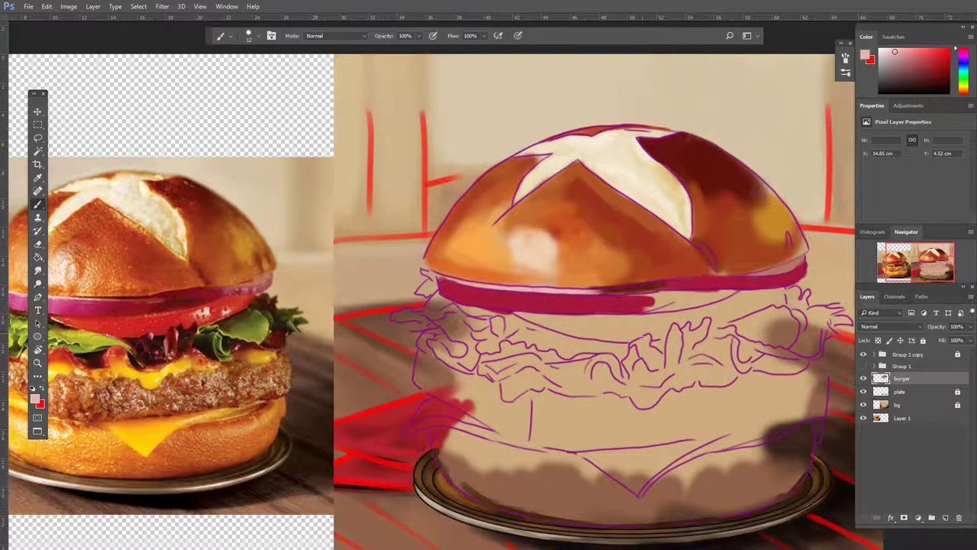
left_click_drag(446, 298, 693, 293)
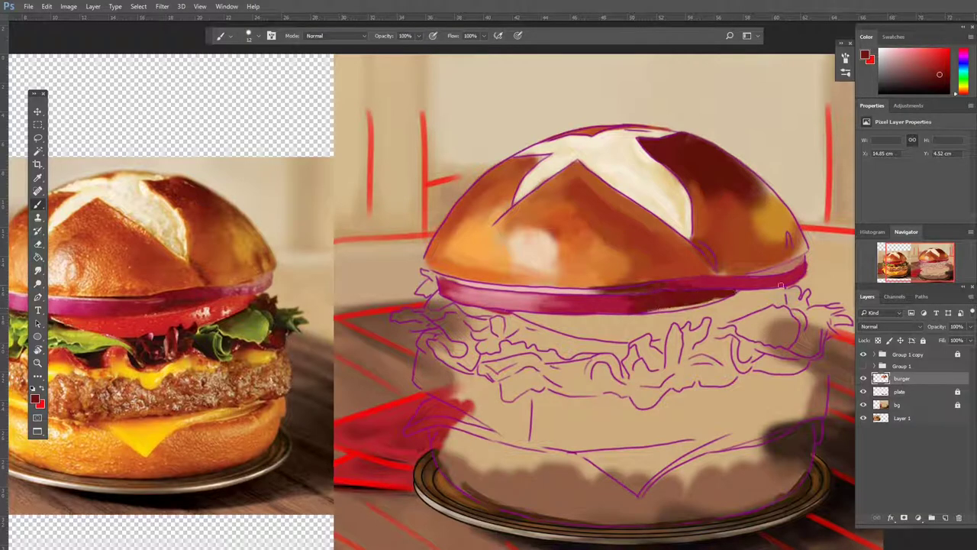
Step: Paint the red tomato slice beneath the onion with light pink highlights
left_click(247, 291, "alt")
left_click(135, 312, "alt")
left_click_drag(519, 321, 779, 297)
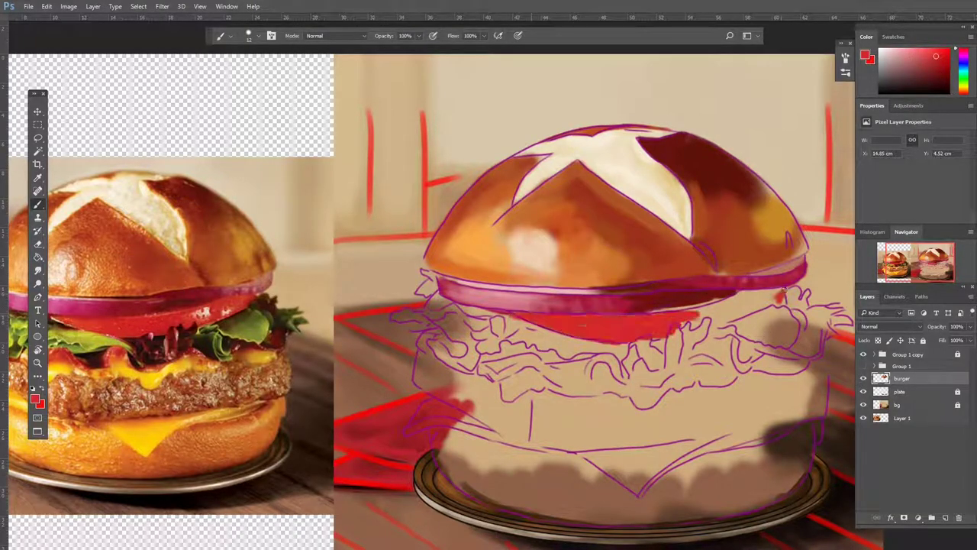
left_click(222, 299, "alt")
left_click(181, 303, "alt")
left_click(672, 313, "alt")
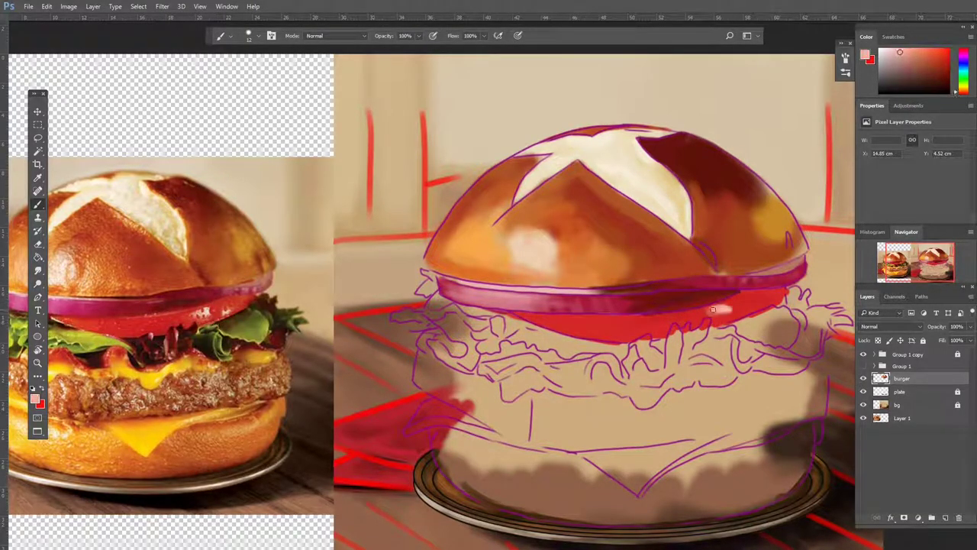
left_click_drag(706, 313, 752, 304)
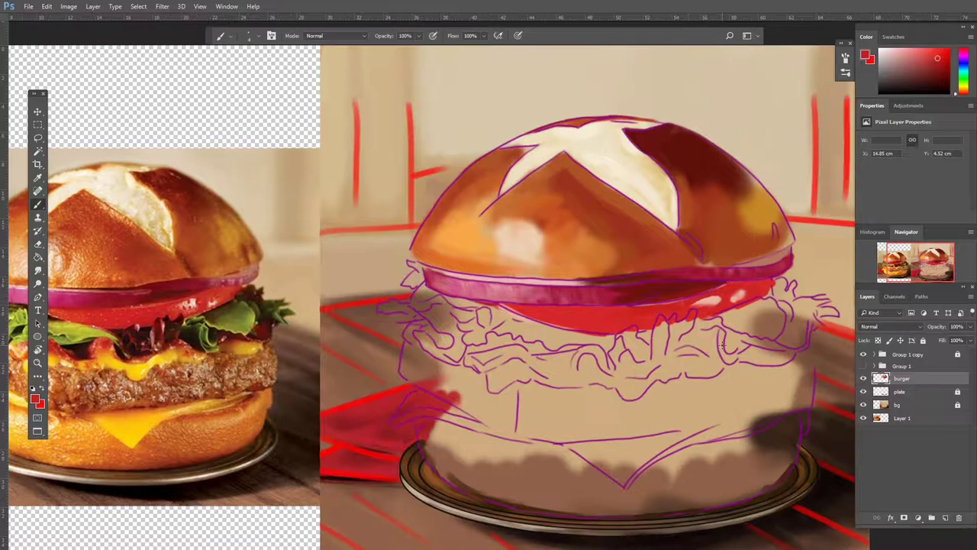
left_click(545, 231, "alt")
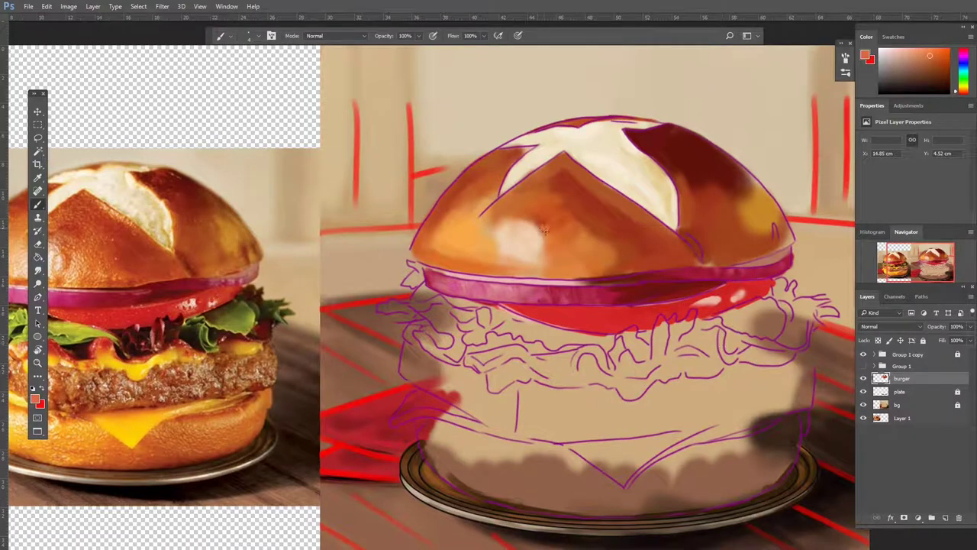
Step: Paint dark brown shadows under the tomato, then start dark lettuce marks on a new layer
key("z")
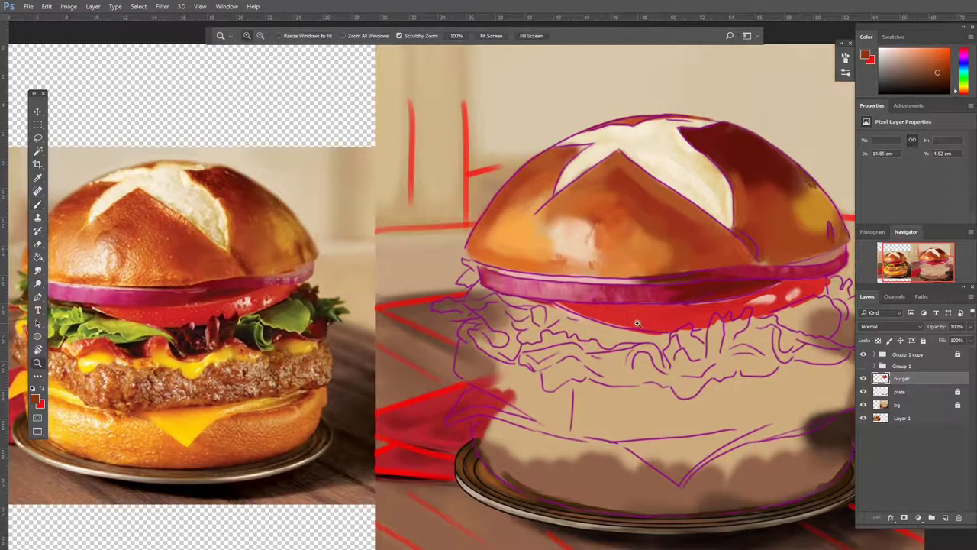
key("ctrl+0")
key("b")
left_click(229, 306, "alt")
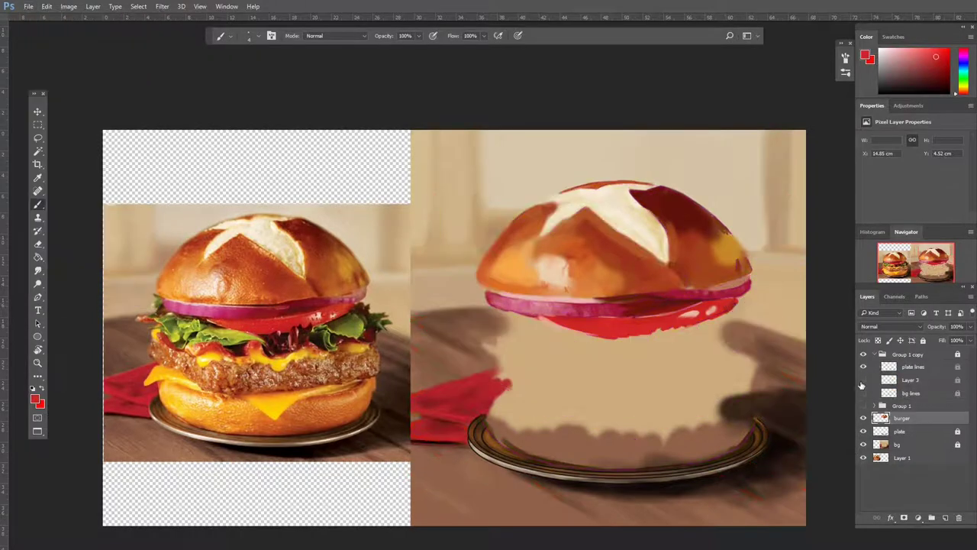
left_click(376, 487, "alt")
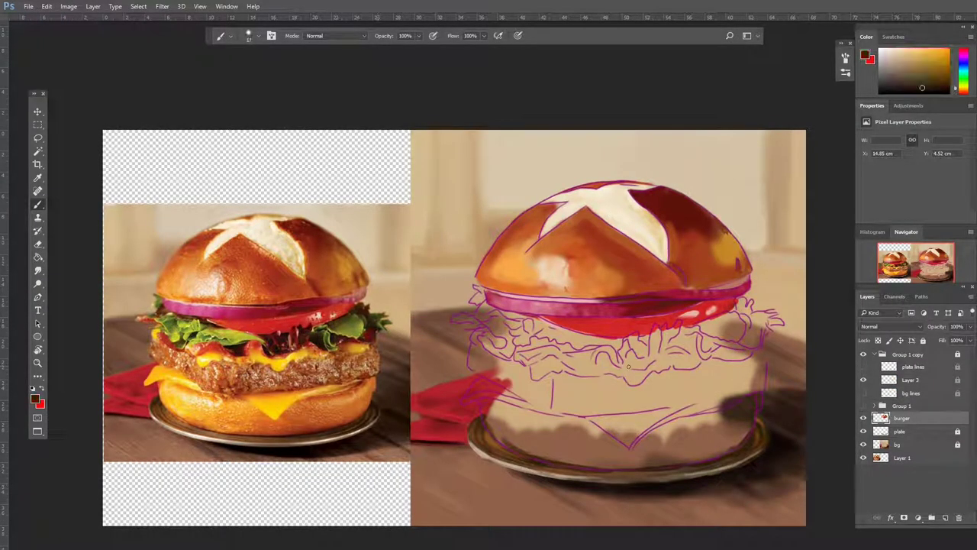
mouse_move(543, 322)
left_mouse_down()
mouse_move(635, 334)
mouse_move(726, 324)
left_mouse_up()
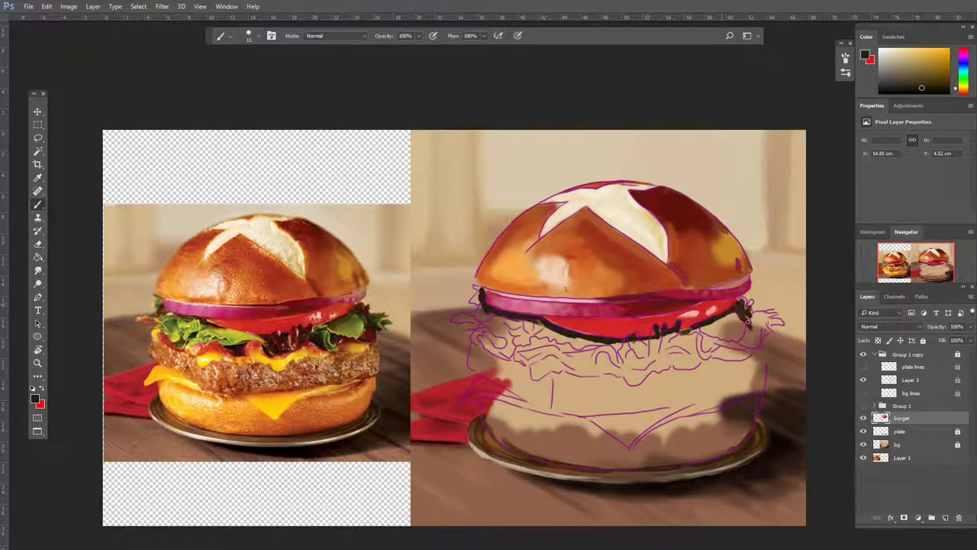
left_click_drag(625, 361, 528, 338)
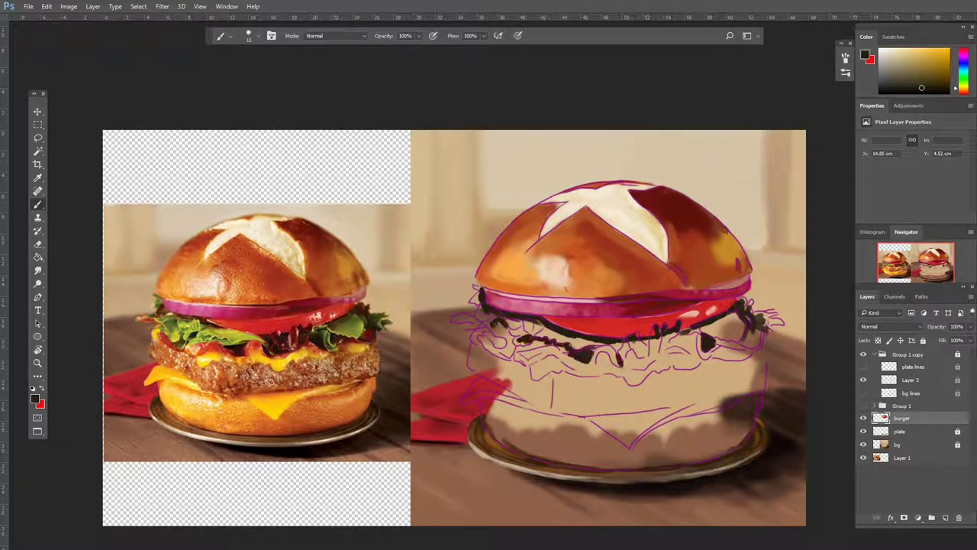
key("ctrl+shift+alt+n")
left_click_drag(687, 354, 691, 340)
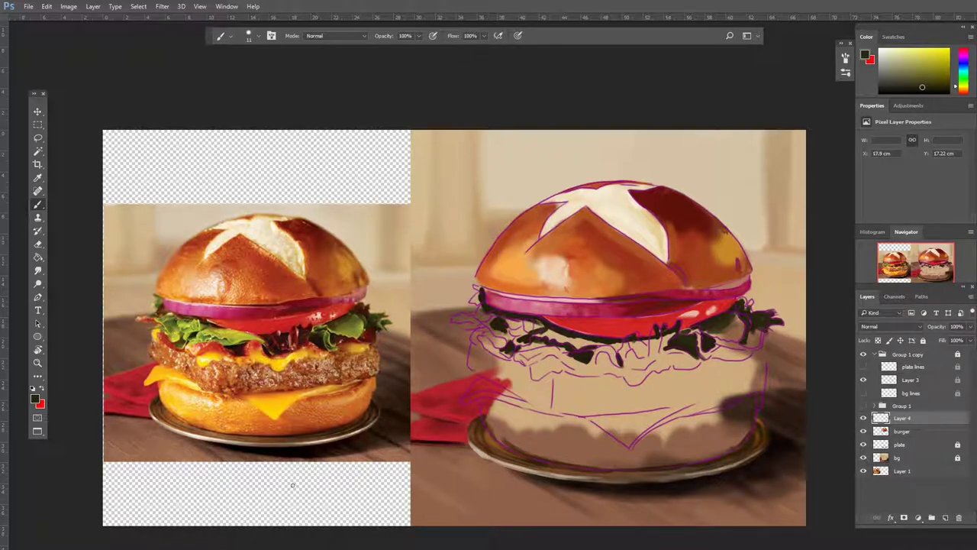
Step: Paint the cheese around the patty in yellow, orange and orange-red strokes
left_click(271, 405, "alt")
mouse_move(599, 368)
left_mouse_down()
mouse_move(632, 378)
mouse_move(677, 364)
left_mouse_up()
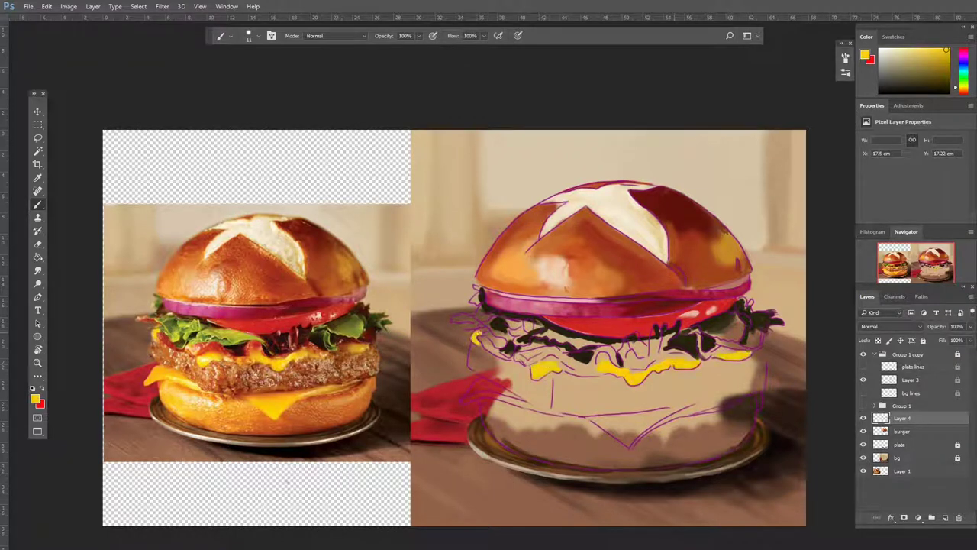
left_click_drag(607, 424, 656, 427)
left_click(279, 397, "alt")
left_click_drag(592, 418, 688, 410)
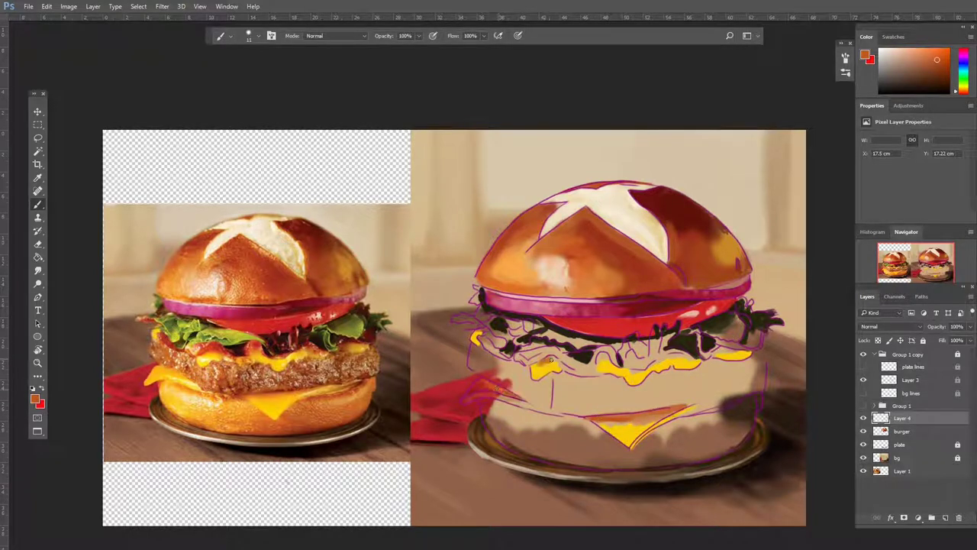
left_click_drag(663, 359, 720, 354)
mouse_move(489, 416)
left_mouse_down()
mouse_move(593, 401)
mouse_move(678, 408)
left_mouse_up()
left_click(283, 425, "alt")
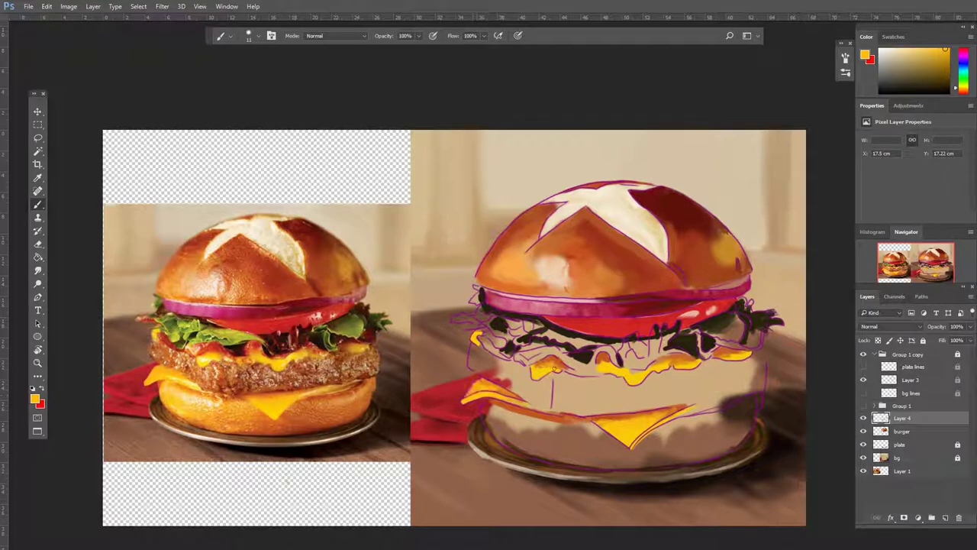
left_click(321, 321, "alt")
mouse_move(617, 349)
left_mouse_down()
mouse_move(593, 363)
mouse_move(527, 353)
left_mouse_up()
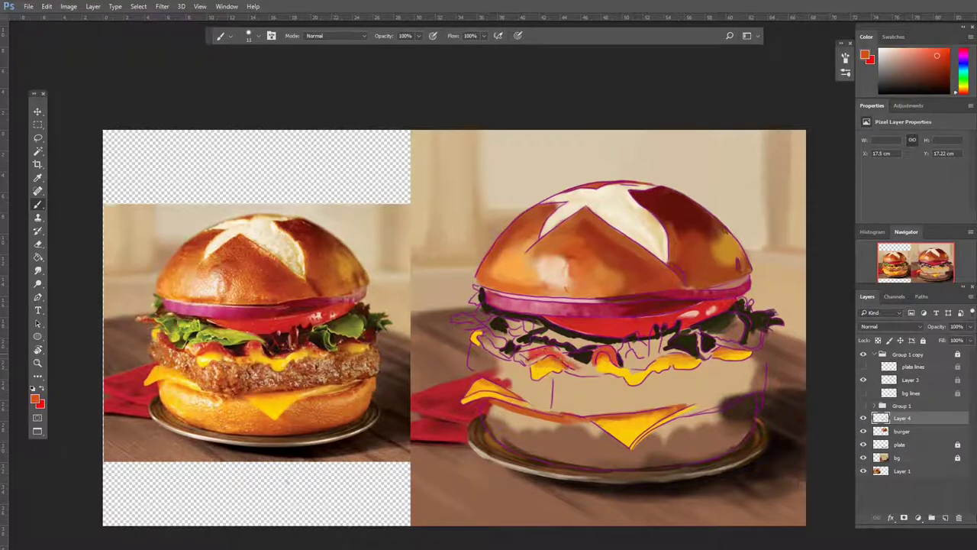
Step: Darken the right-side lettuce with near-black and dark maroon strokes
left_click(726, 340, "alt")
left_click_drag(724, 336, 764, 347)
left_click(741, 299, "alt")
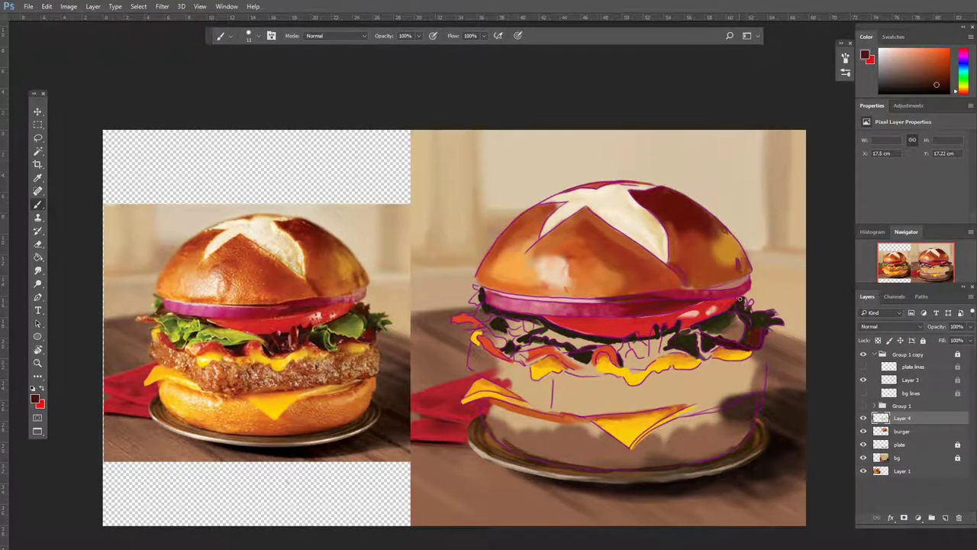
left_click(655, 336, "alt")
left_click_drag(659, 353, 655, 334)
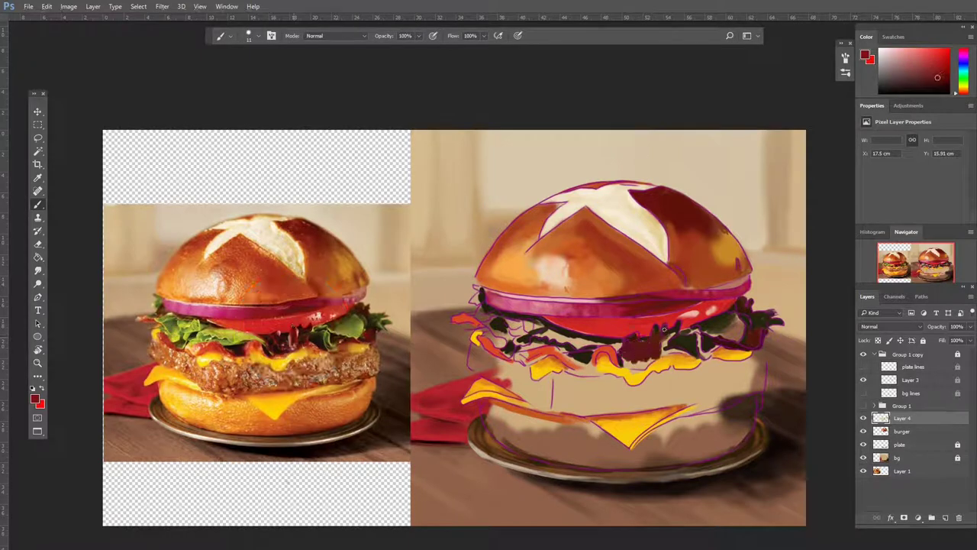
Step: Paint green and red touches across the lettuce, then merge Layer 4 into the burger layer
left_click(489, 324, "alt")
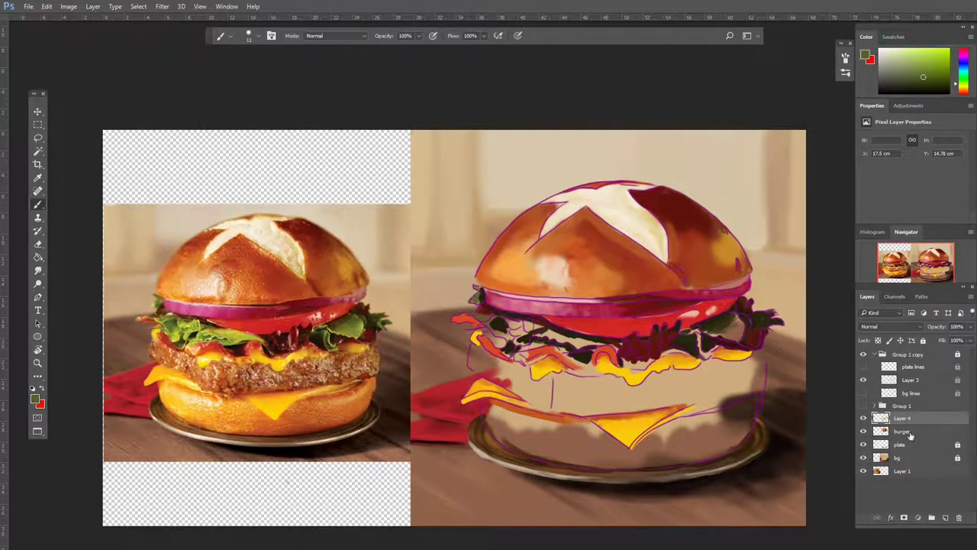
key("alt+[")
mouse_move(484, 337)
left_mouse_down()
mouse_move(510, 328)
mouse_move(545, 348)
mouse_move(609, 335)
left_mouse_up()
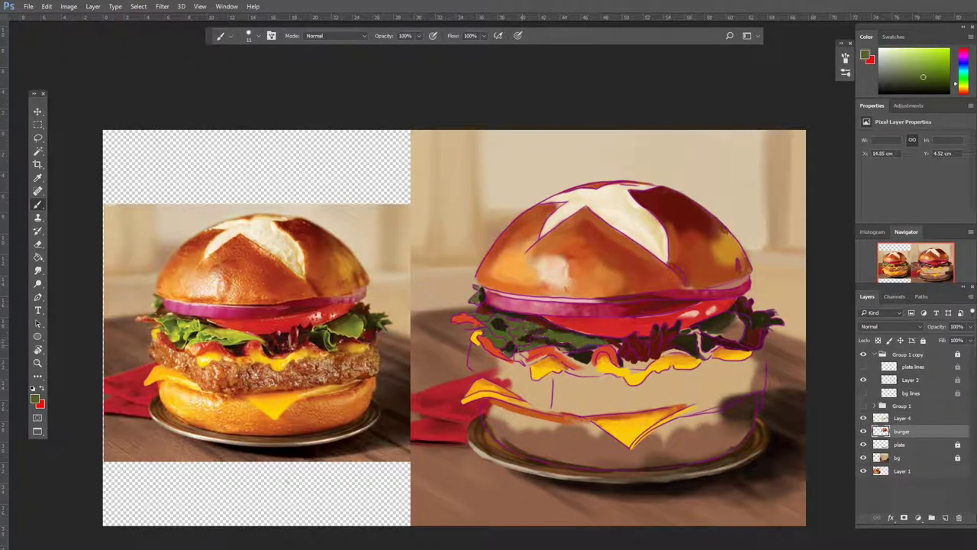
left_click_drag(622, 369, 741, 315)
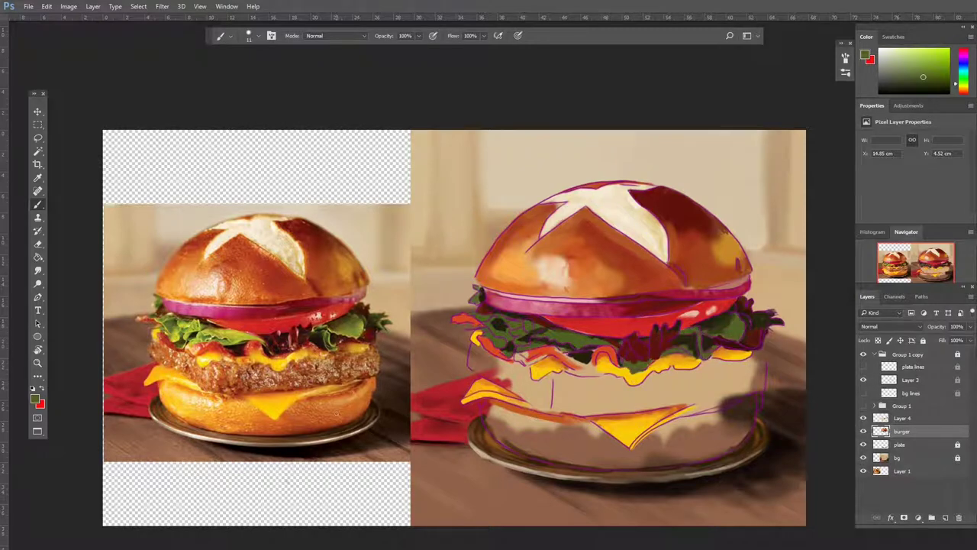
left_click(711, 317, "alt")
mouse_move(594, 349)
left_mouse_down()
mouse_move(554, 366)
mouse_move(516, 352)
left_mouse_up()
key("ctrl+e")
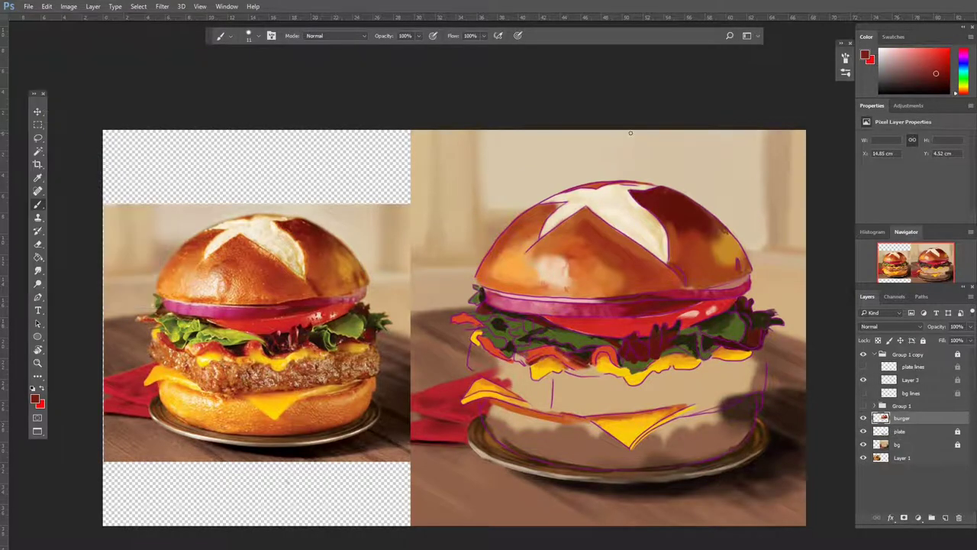
Step: Sample the patty brown and paint the patty band on a new layer beneath the burger layer
left_click(251, 371, "alt")
mouse_move(565, 378)
left_mouse_down()
mouse_move(615, 367)
mouse_move(764, 378)
mouse_move(571, 395)
mouse_move(714, 362)
left_mouse_up()
key("ctrl+shift+alt+n")
mouse_move(550, 358)
left_mouse_down()
mouse_move(474, 382)
mouse_move(633, 413)
mouse_move(729, 402)
mouse_move(687, 420)
left_mouse_up()
Step: Fill the bottom bun with orange sampled from the reference bottom bun
left_click(340, 419, "alt")
left_click_drag(756, 397, 618, 457)
left_click_drag(703, 443, 596, 432)
mouse_move(489, 428)
left_mouse_down()
mouse_move(593, 462)
mouse_move(493, 416)
left_mouse_up()
left_click_drag(623, 458, 726, 453)
left_click_drag(550, 462, 679, 467)
Step: Shade the bottom bun's lower edge with darker orange and dark red strokes
key("e")
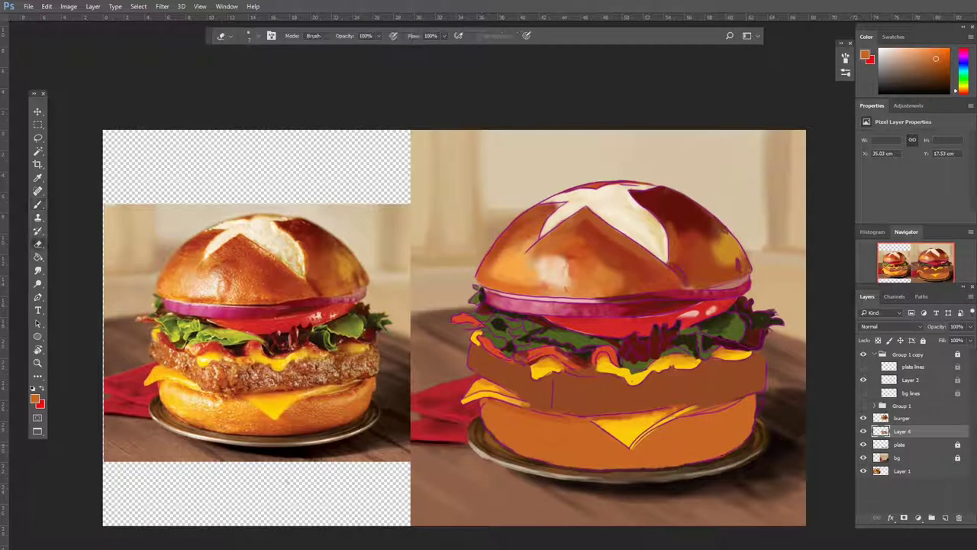
key("b")
left_click(360, 392, "alt")
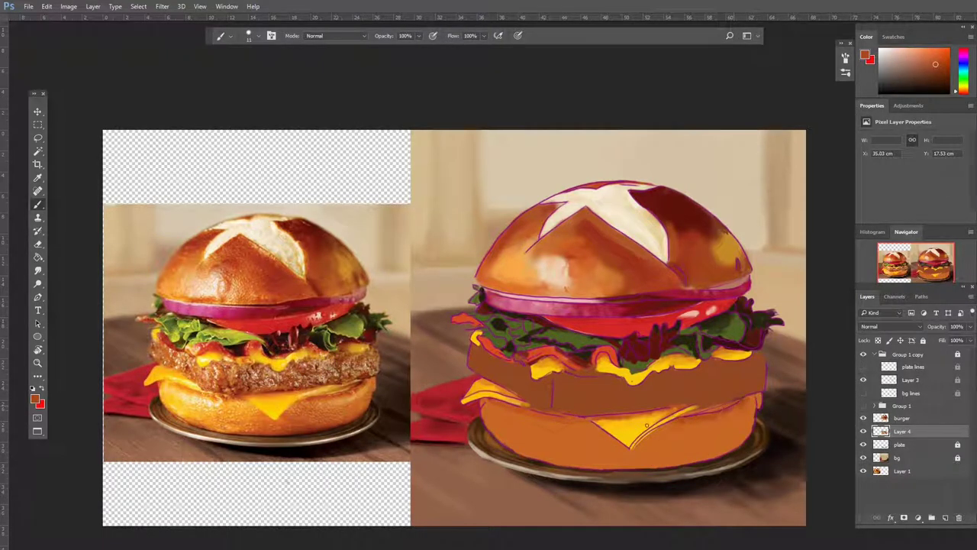
left_click(349, 436, "alt")
key("bracketright")
key("bracketright")
left_click_drag(611, 458, 748, 428)
left_click_drag(512, 450, 582, 456)
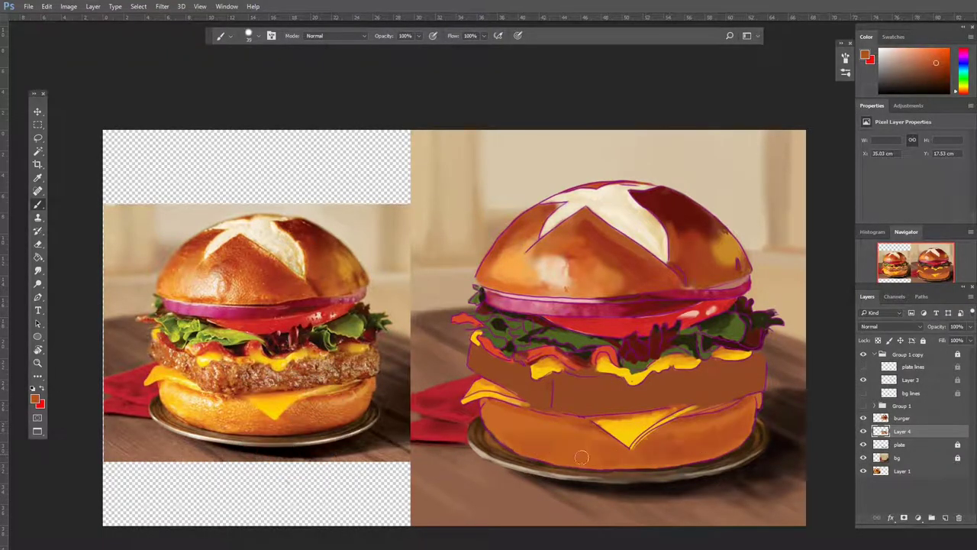
left_click(304, 440, "alt")
left_click_drag(643, 466, 751, 432)
mouse_move(693, 466)
left_mouse_down()
mouse_move(621, 466)
mouse_move(489, 443)
left_mouse_up()
key("bracketleft")
key("bracketleft")
Step: Add yellow-orange highlights across the bottom bun
left_click(388, 407, "alt")
left_click(372, 441, "alt")
left_click_drag(611, 458, 507, 433)
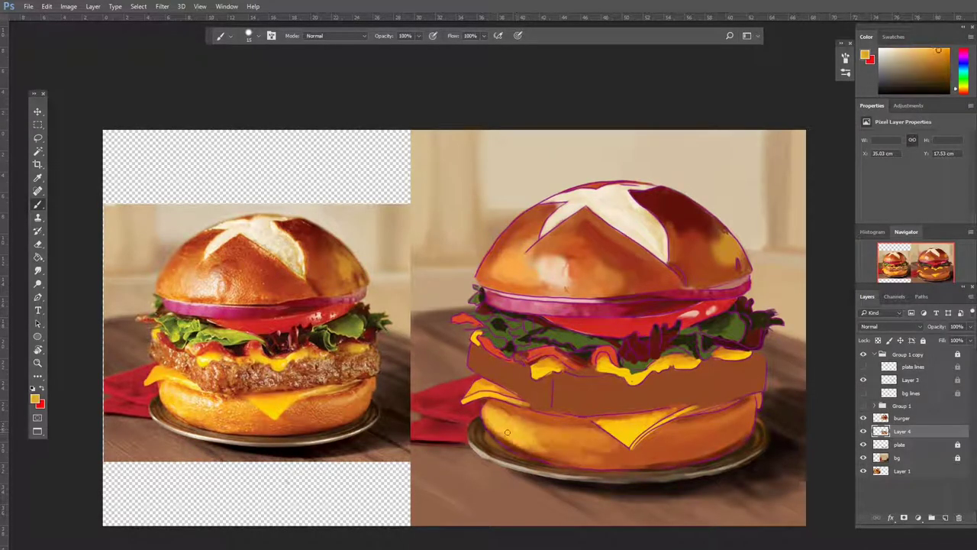
left_click_drag(752, 413, 675, 443)
mouse_move(733, 431)
left_mouse_down()
mouse_move(605, 459)
mouse_move(506, 451)
left_mouse_up()
Step: Dab pale peach highlights on the bottom bun and merge the burger layer into Layer 4
left_click(295, 337, "alt")
left_click(243, 375, "alt")
left_click(264, 381, "alt")
left_click_drag(527, 416, 541, 429)
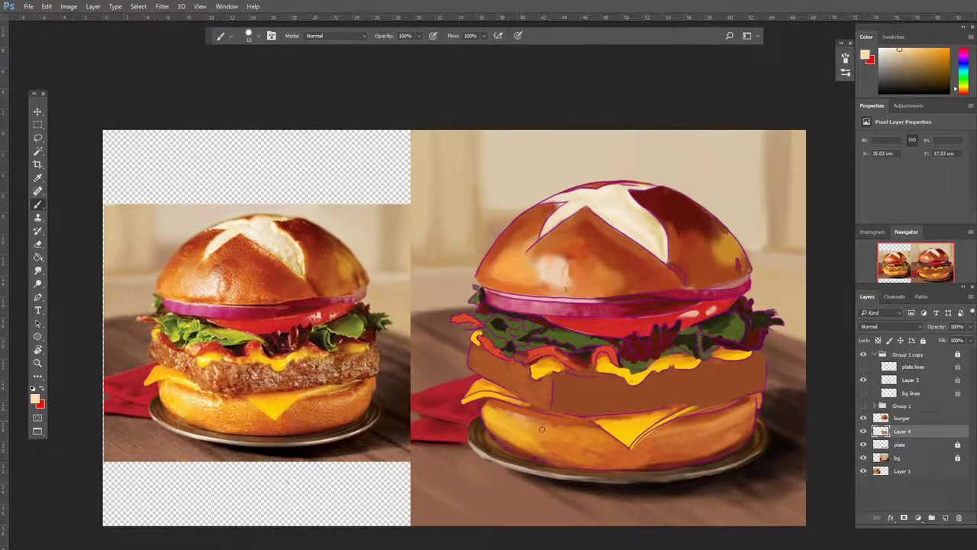
left_click(902, 418)
key("ctrl+e")
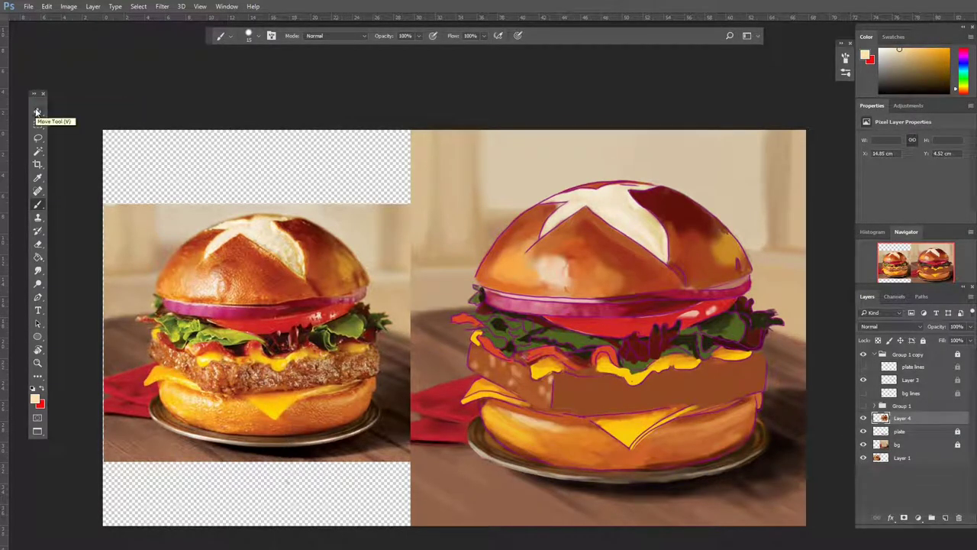
Step: Sample dark reds and a near-black from the reference and add dark red strokes on the patty
left_click(188, 351, "alt")
left_click(165, 345, "alt")
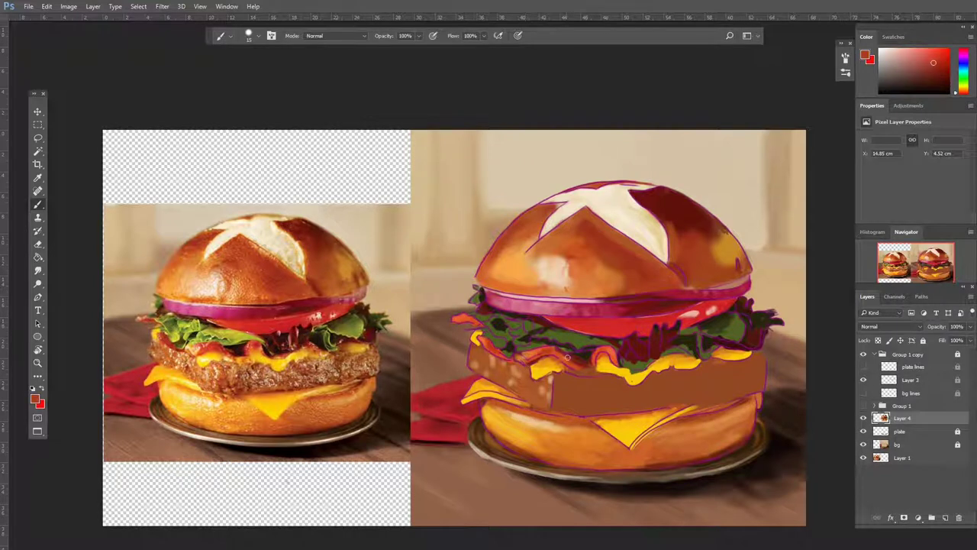
left_click_drag(567, 357, 611, 355)
left_click(346, 342, "alt")
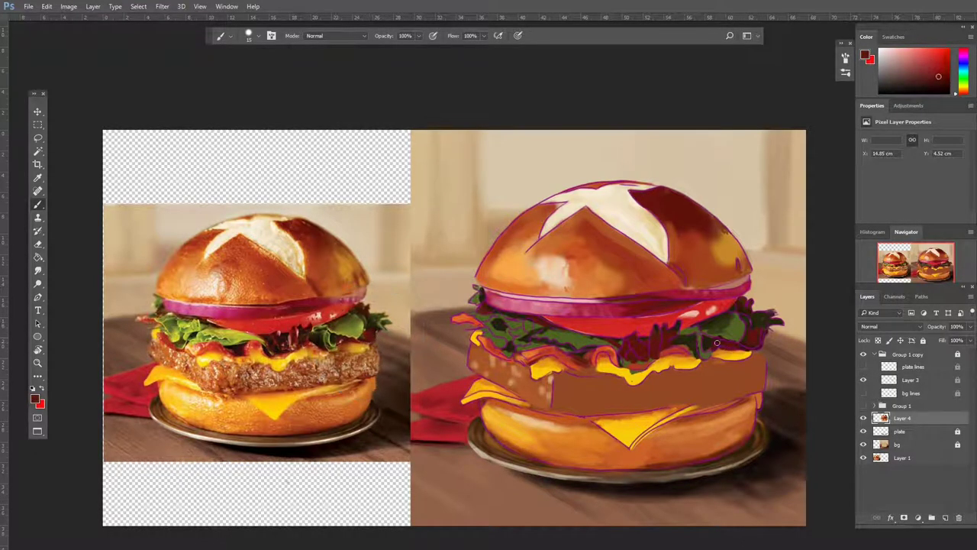
left_click(294, 336, "alt")
left_click(644, 356, "alt")
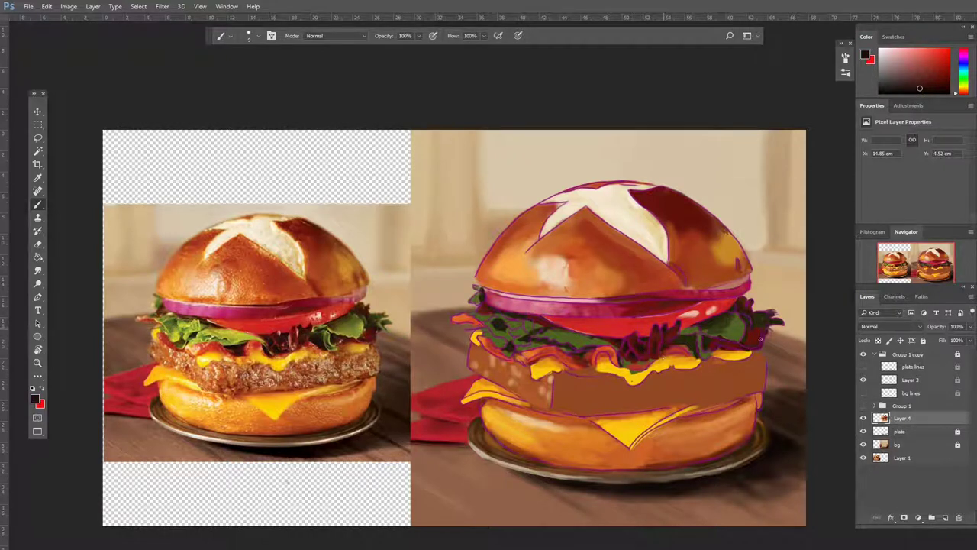
left_click(222, 350, "alt")
left_click(237, 354, "alt")
Step: Paint olive green over the right and left sides of the lettuce
left_click(730, 321, "alt")
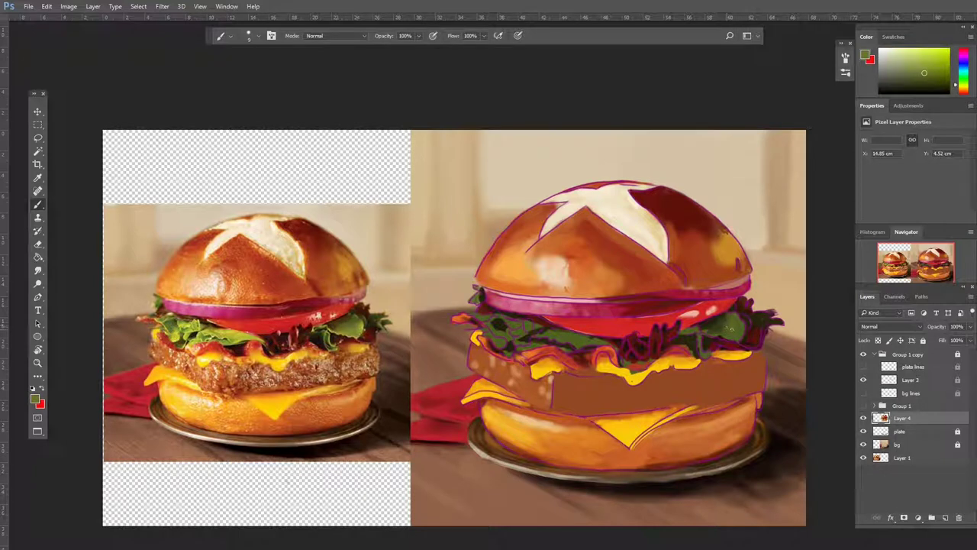
mouse_move(727, 324)
left_mouse_down()
mouse_move(710, 335)
mouse_move(783, 321)
left_mouse_up()
mouse_move(602, 341)
left_mouse_down()
mouse_move(533, 341)
mouse_move(616, 340)
left_mouse_up()
left_click_drag(503, 328, 492, 329)
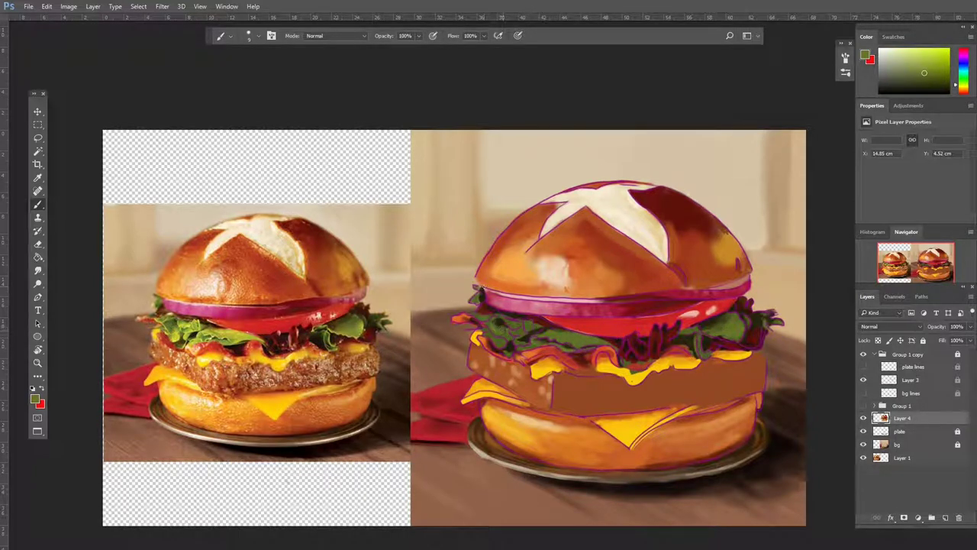
Step: Add lighter yellow-green highlights across both sides of the lettuce
left_click(571, 336, "alt")
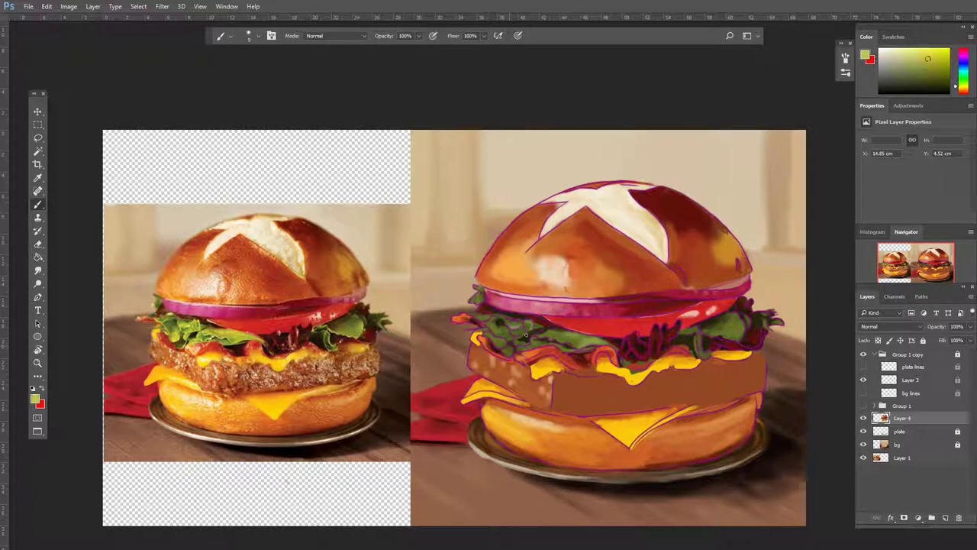
mouse_move(698, 327)
left_mouse_down()
mouse_move(747, 328)
mouse_move(701, 350)
left_mouse_up()
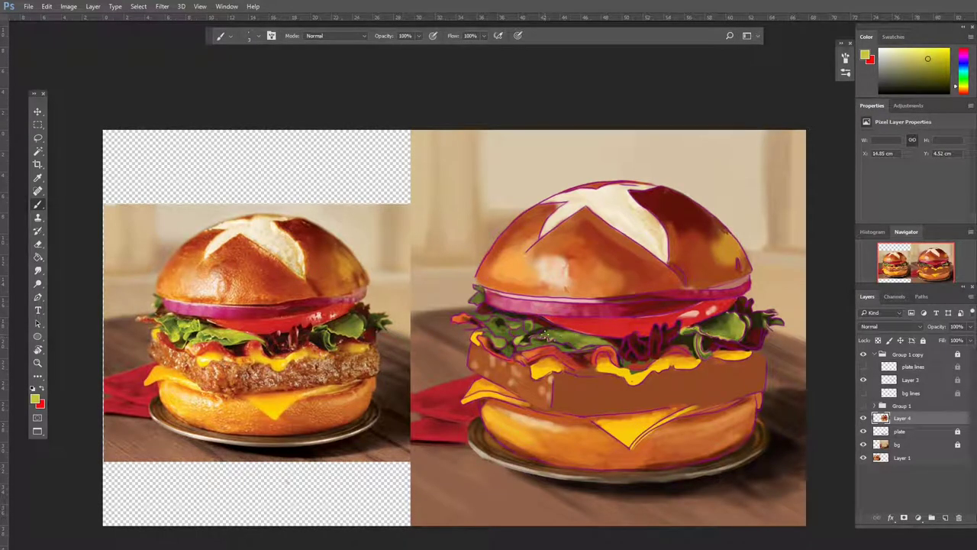
left_click_drag(510, 323, 526, 339)
left_click_drag(475, 315, 501, 343)
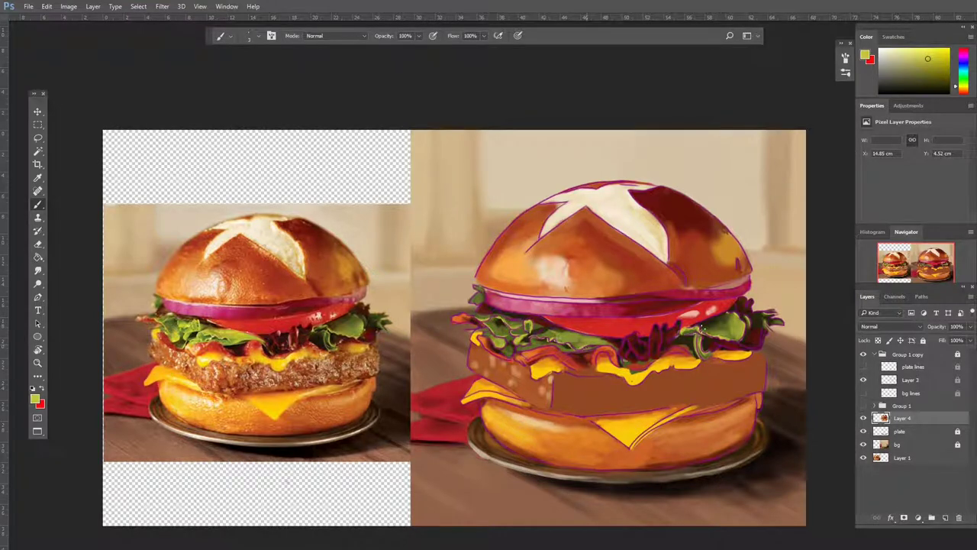
left_click_drag(701, 328, 743, 333)
Step: Hide the magenta outline sketch and add dark red touches along the lettuce edge
left_click(864, 354)
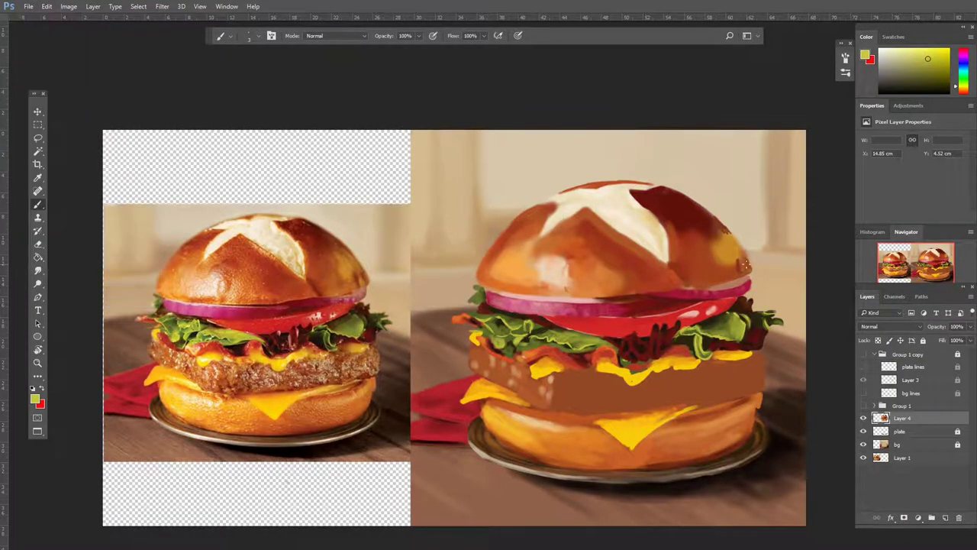
left_click(291, 340, "alt")
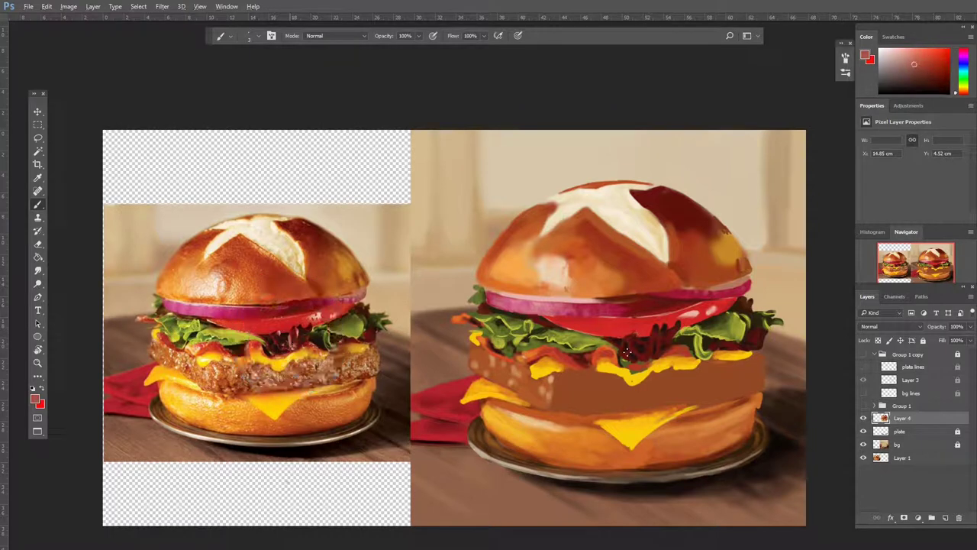
left_click_drag(624, 353, 650, 336)
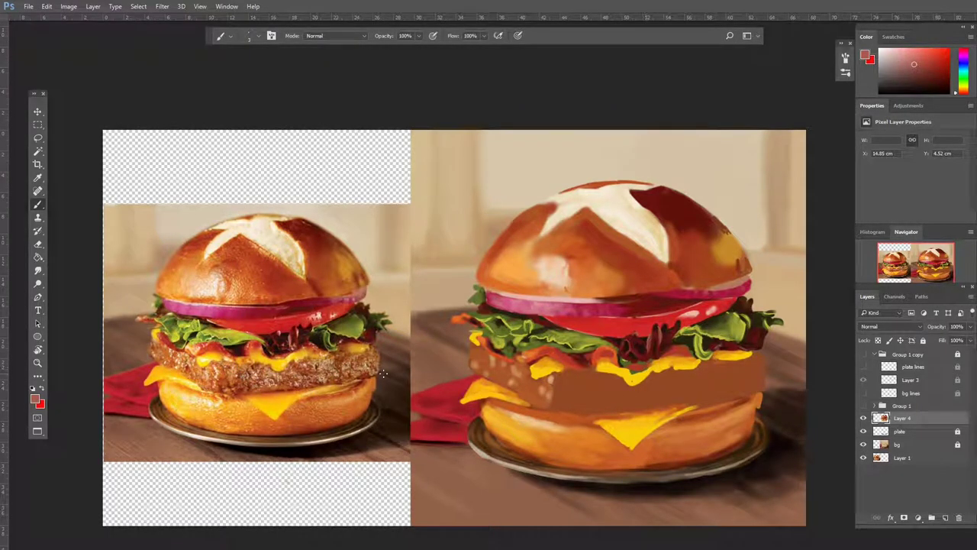
left_click(343, 408, "alt")
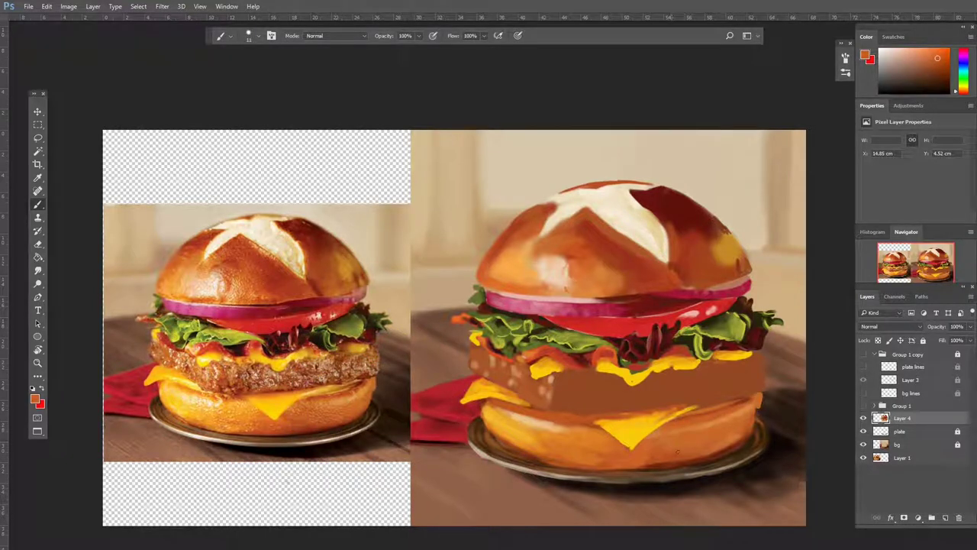
left_click(205, 399, "alt")
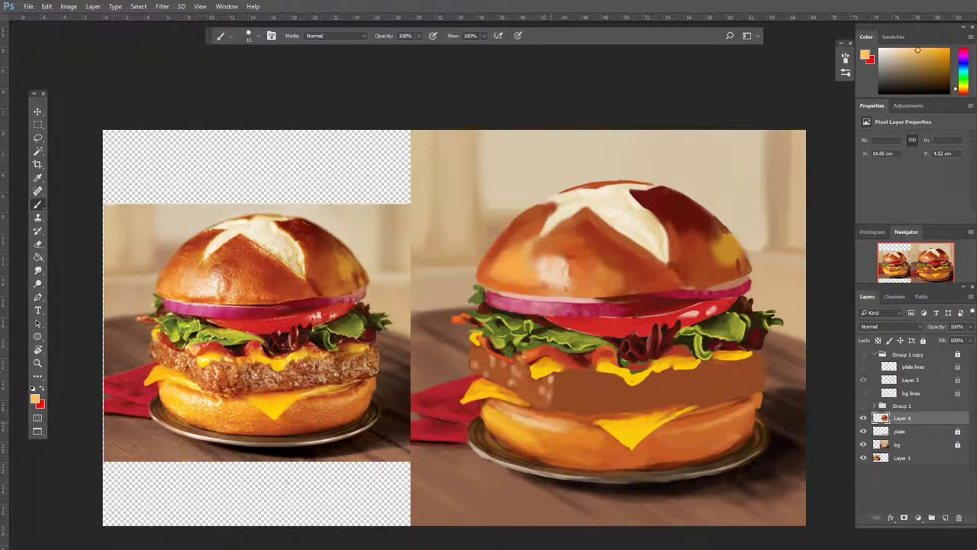
left_click(198, 393, "alt")
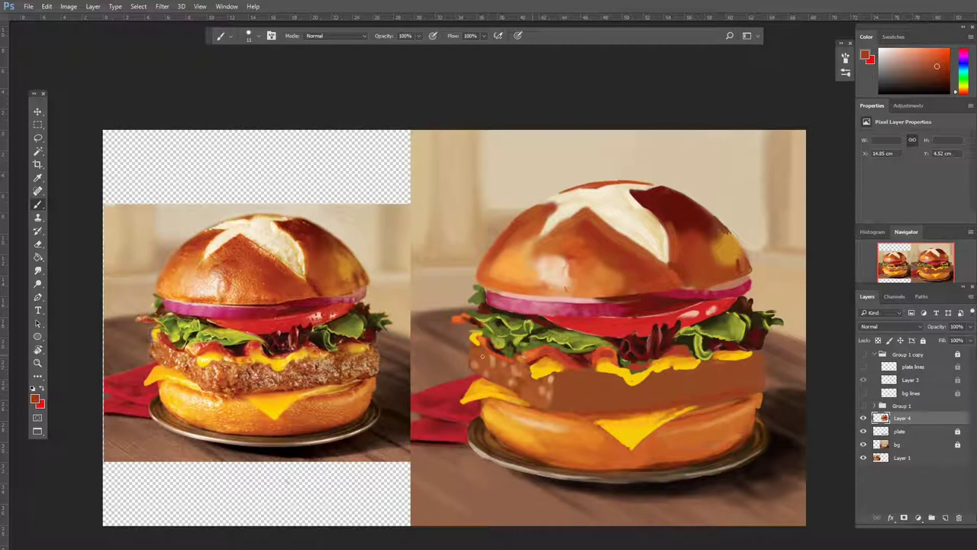
left_click(595, 362, "alt")
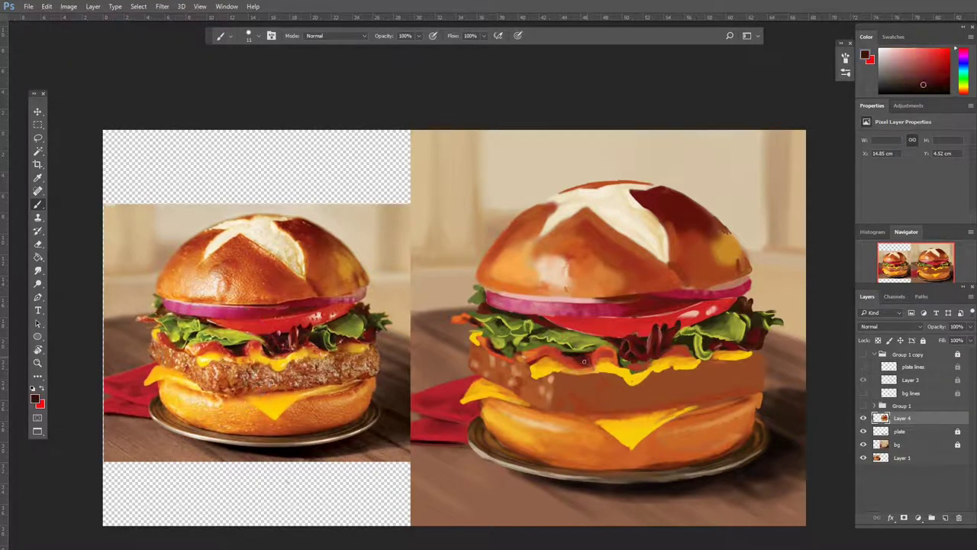
left_click_drag(565, 361, 648, 357)
Step: Paint brown and brighter strokes across the patty, plus yellow-green lettuce highlights
left_click(317, 342, "alt")
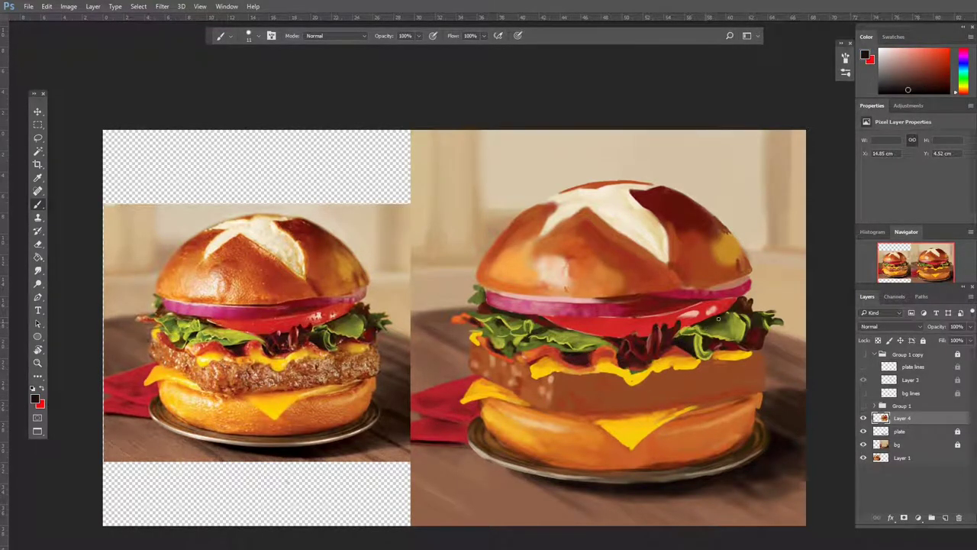
left_click(585, 425, "alt")
left_click_drag(710, 374, 615, 391)
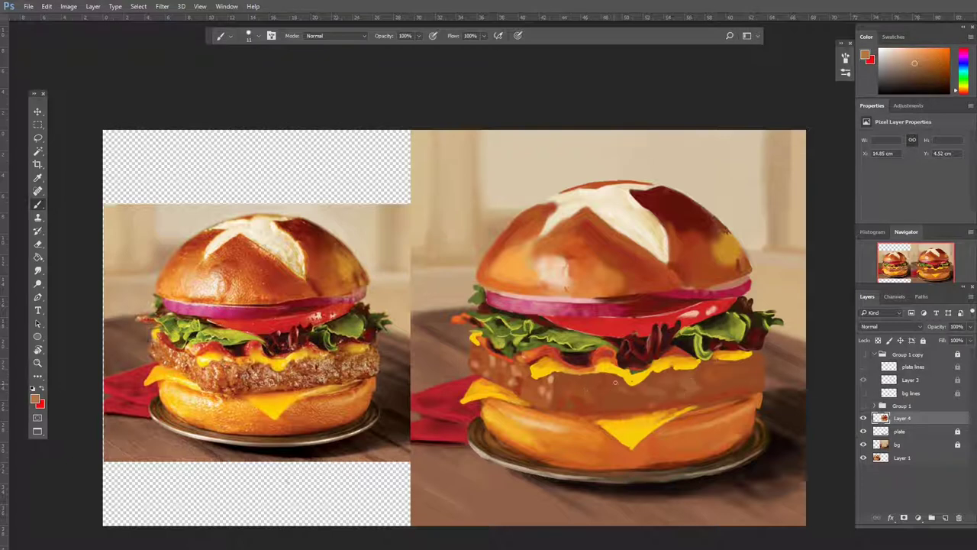
left_click_drag(745, 375, 763, 386)
left_click_drag(589, 385, 618, 407)
left_click(715, 392, "alt")
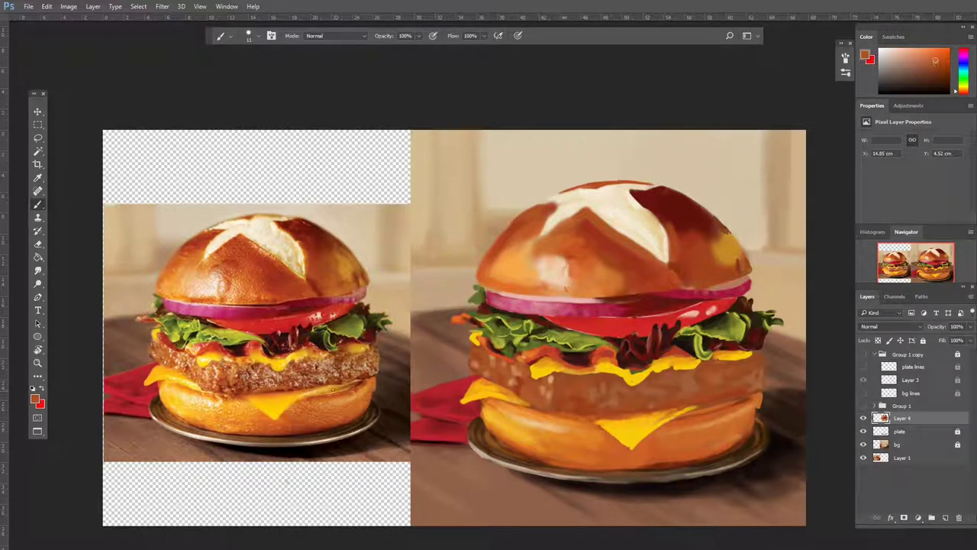
left_click(231, 335, "alt")
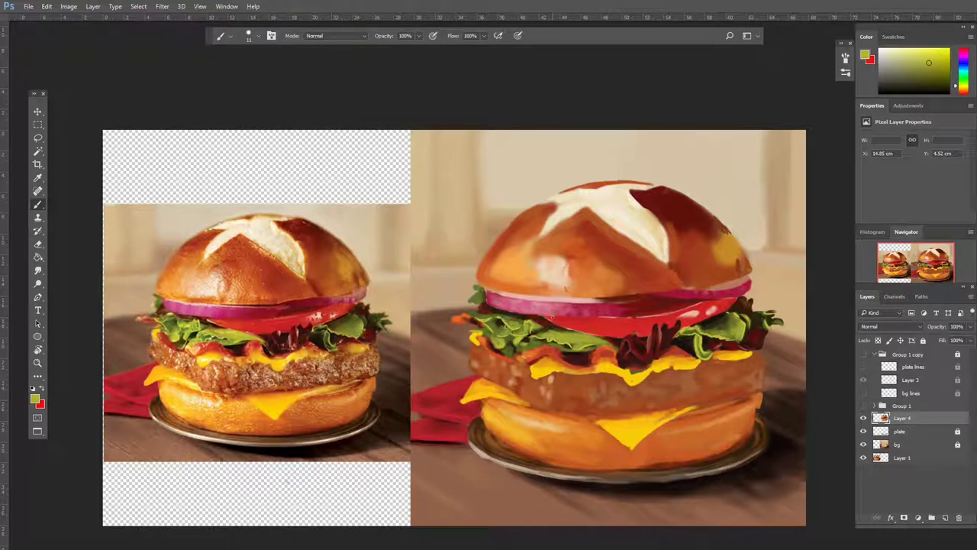
mouse_move(504, 330)
left_mouse_down()
mouse_move(475, 315)
mouse_move(490, 335)
mouse_move(588, 350)
mouse_move(563, 345)
left_mouse_up()
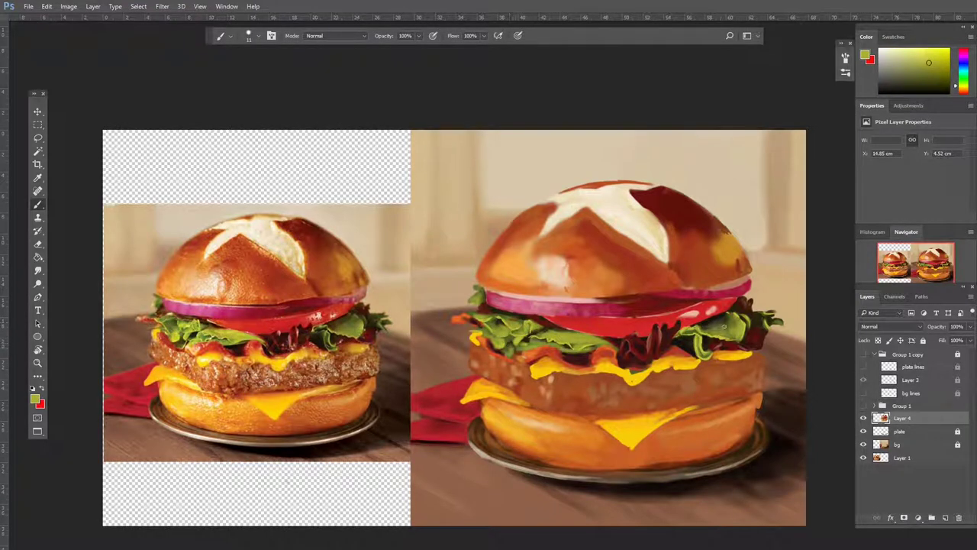
Step: Lighten and reshade the right side of the top bun with orange
left_click(553, 292, "alt")
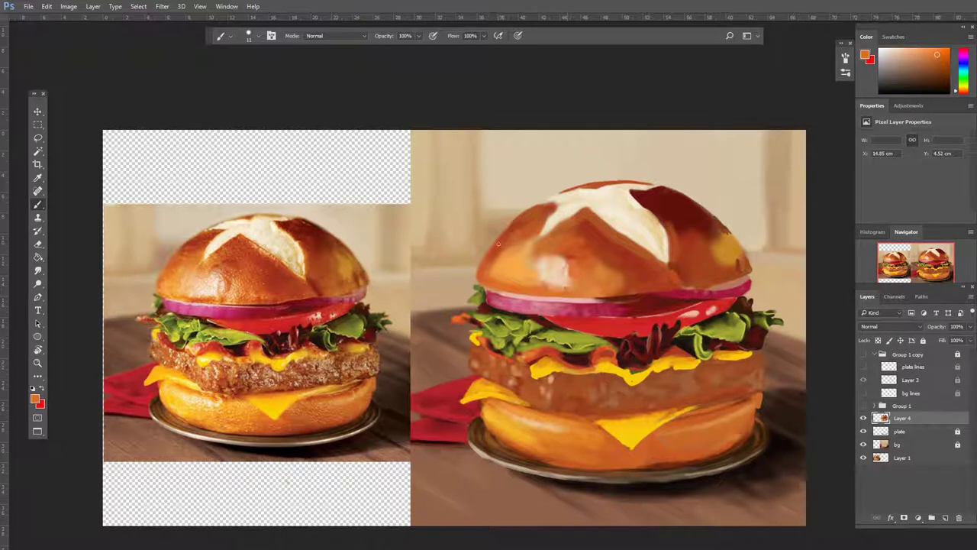
left_click_drag(588, 243, 653, 274)
mouse_move(632, 192)
left_mouse_down()
mouse_move(689, 234)
mouse_move(733, 240)
mouse_move(736, 257)
left_mouse_up()
left_click(687, 208, "alt")
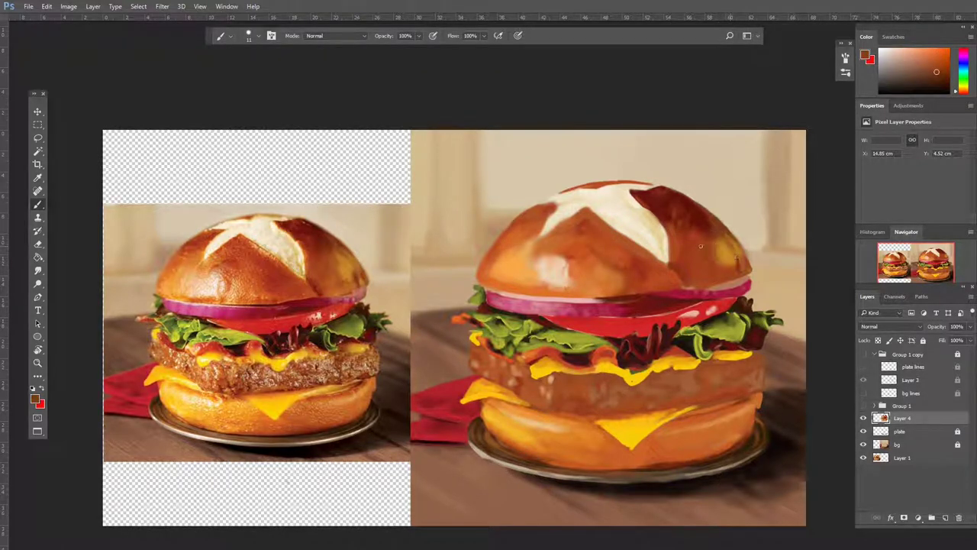
Step: Sample reds and oranges and paint a darker band across the patty
left_click(710, 264, "alt")
left_click(542, 249, "alt")
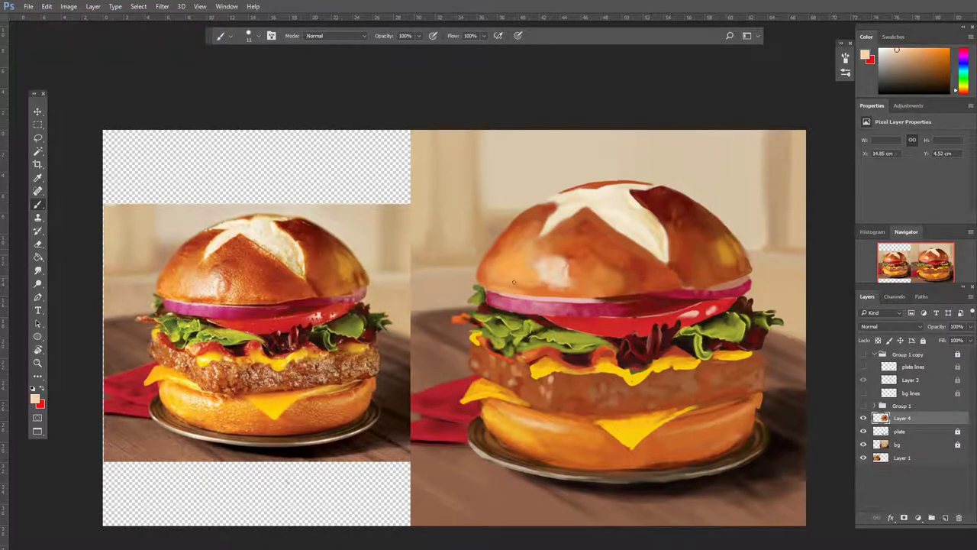
left_click(576, 267, "alt")
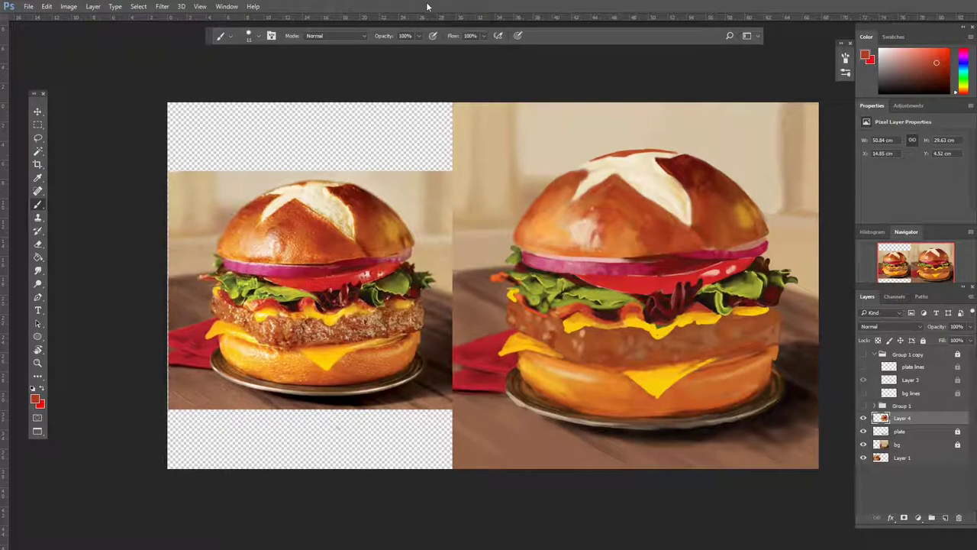
left_click(399, 360, "alt")
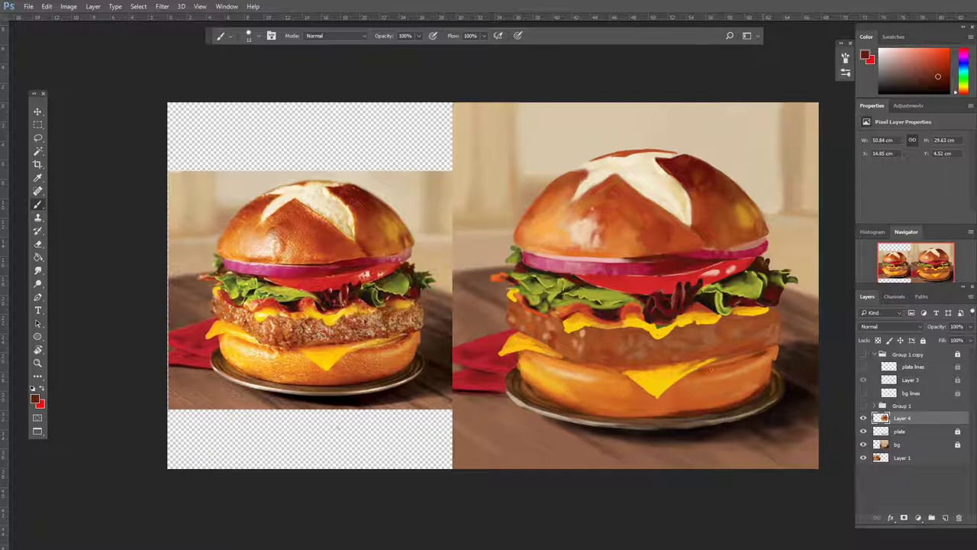
left_click(475, 405, "alt")
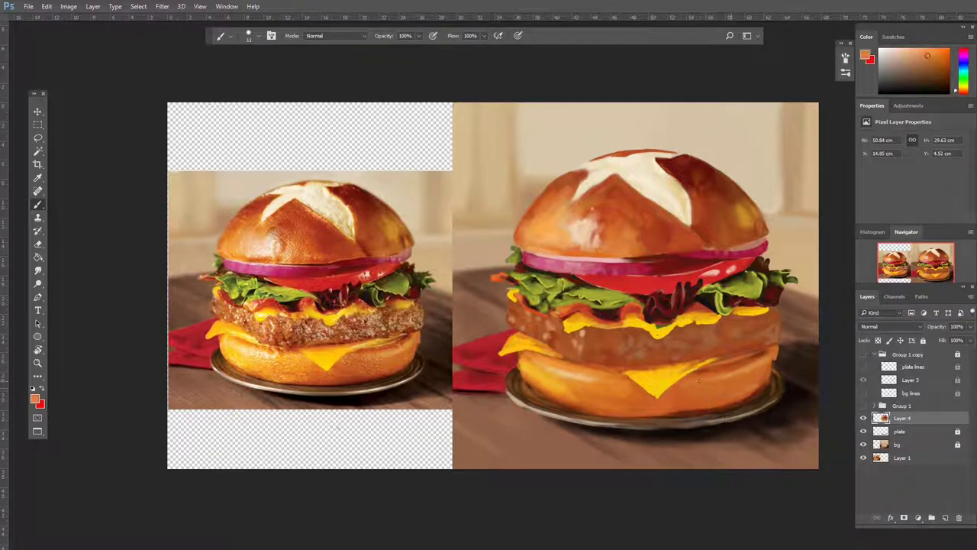
left_click(733, 359, "alt")
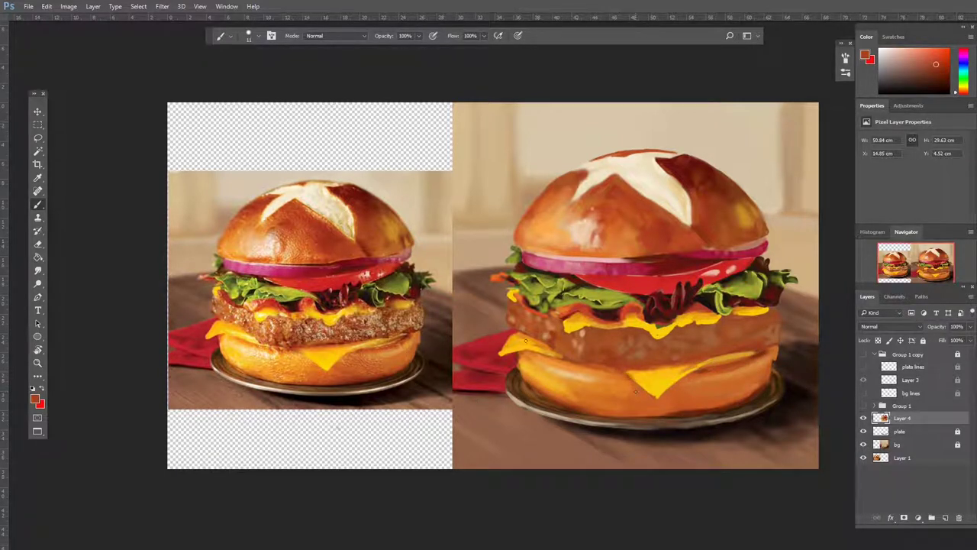
left_click_drag(629, 317, 741, 311)
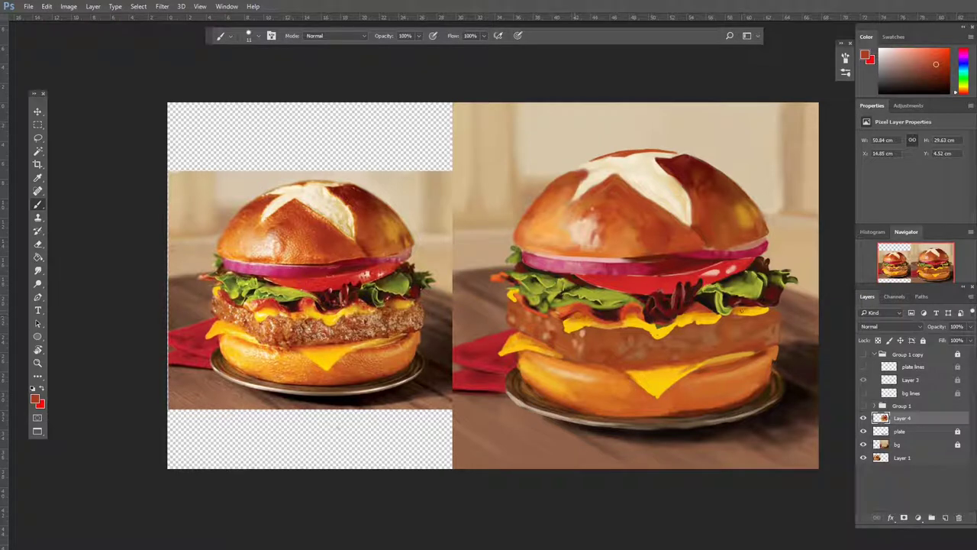
left_click(665, 336, "alt")
Step: Dab bright yellow cheese and small olive-yellow touches onto the patty
left_click_drag(567, 333, 579, 325)
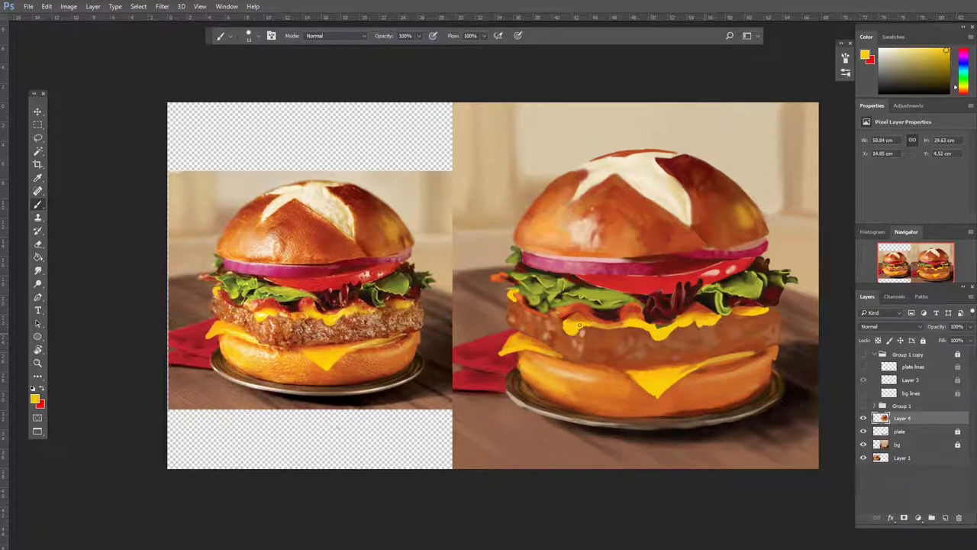
left_click(584, 329, "alt")
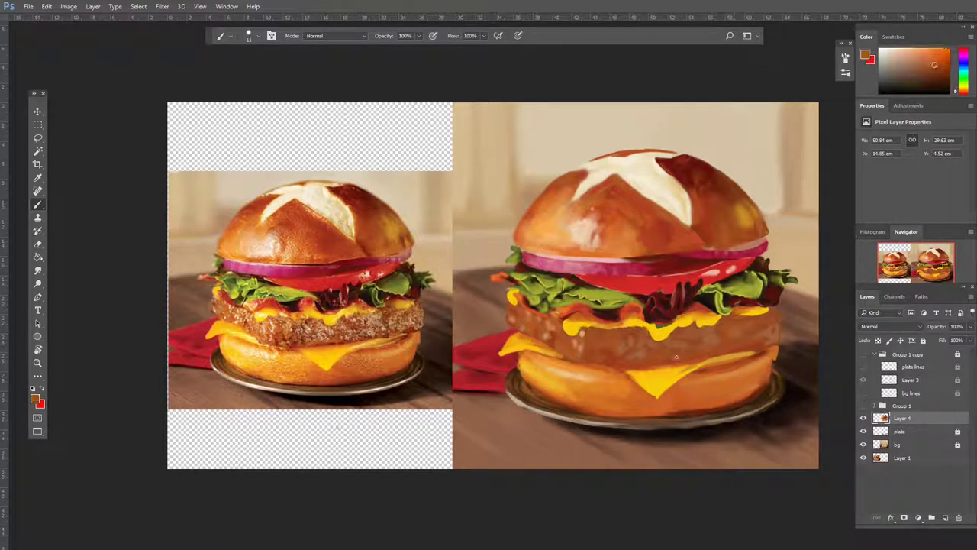
left_click(397, 310, "alt")
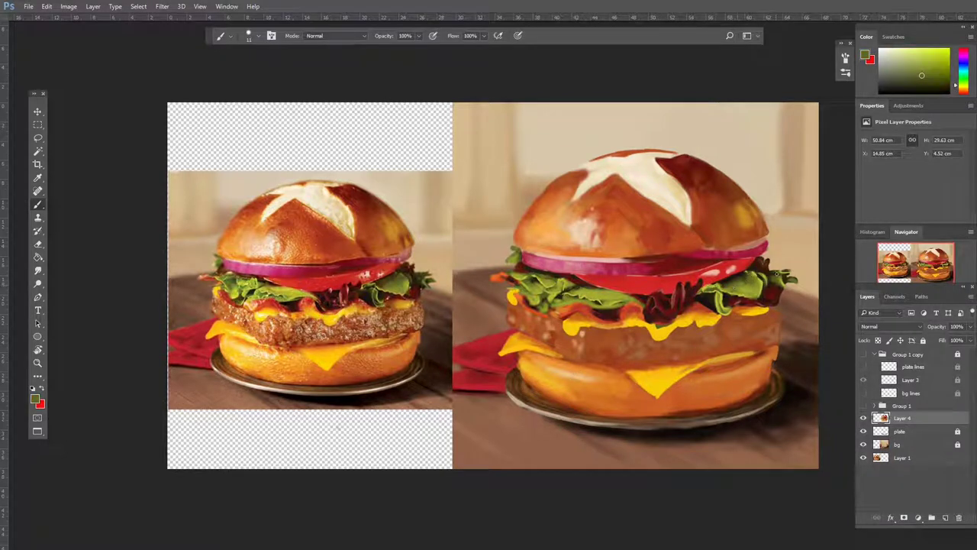
left_click(713, 299)
left_click(530, 287, "alt")
Step: Add a light peach highlight on the bun
left_click(600, 283, "alt")
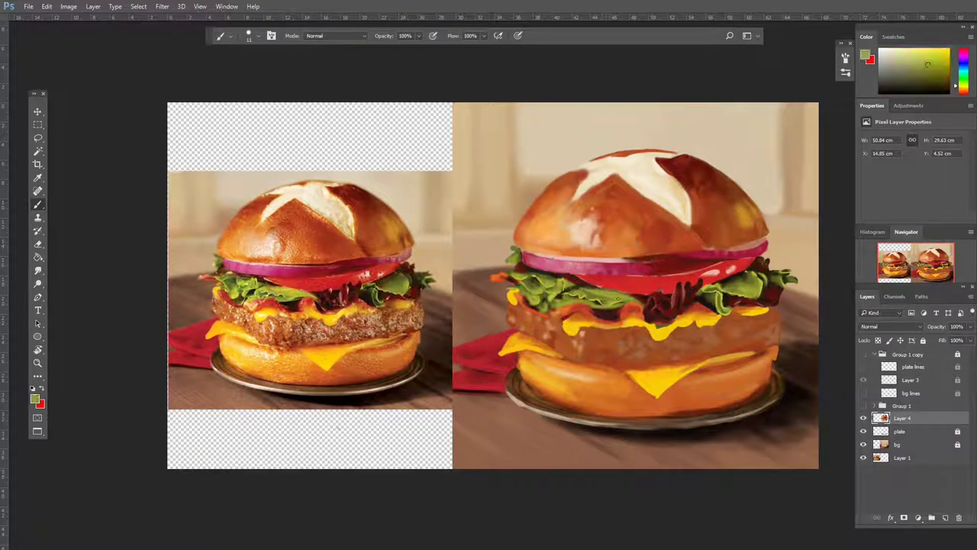
left_click(593, 208, "alt")
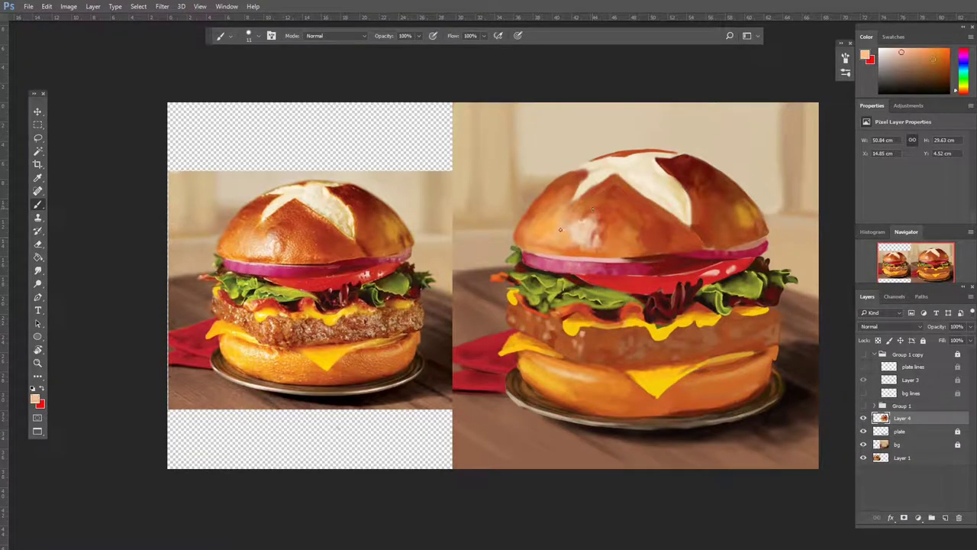
left_click(596, 218)
Step: Paint a darker red-brown stroke into the patty
left_click(271, 385, "alt")
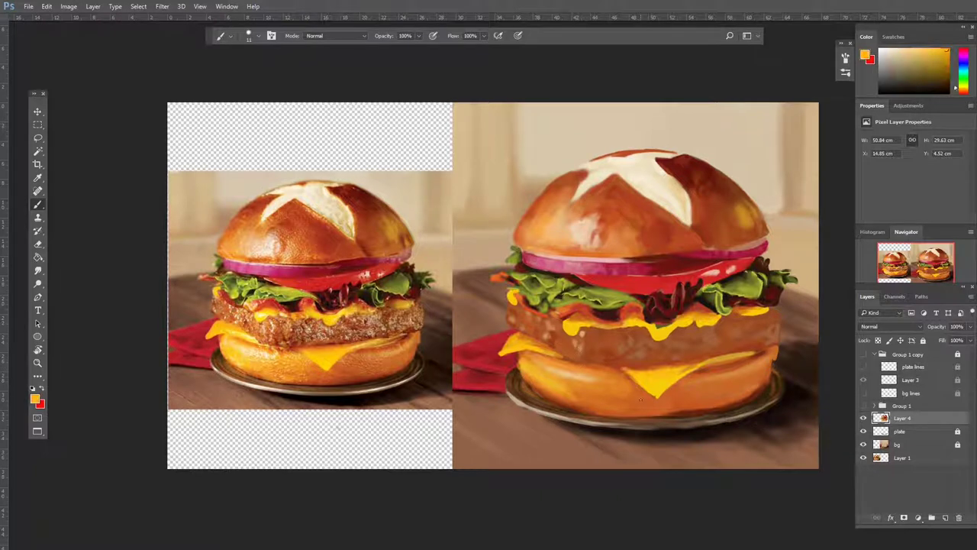
left_click(640, 372, "alt")
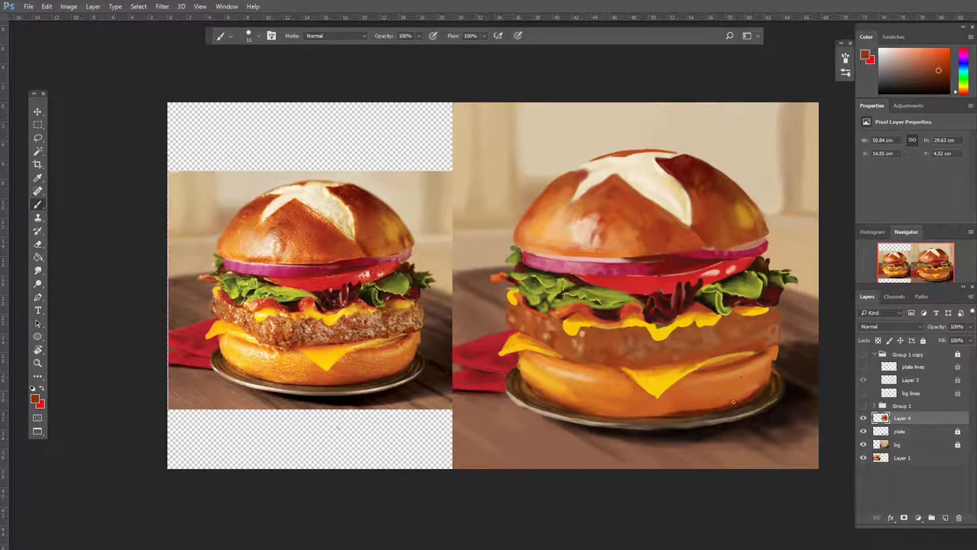
left_click(719, 367, "alt")
left_click(412, 366, "alt")
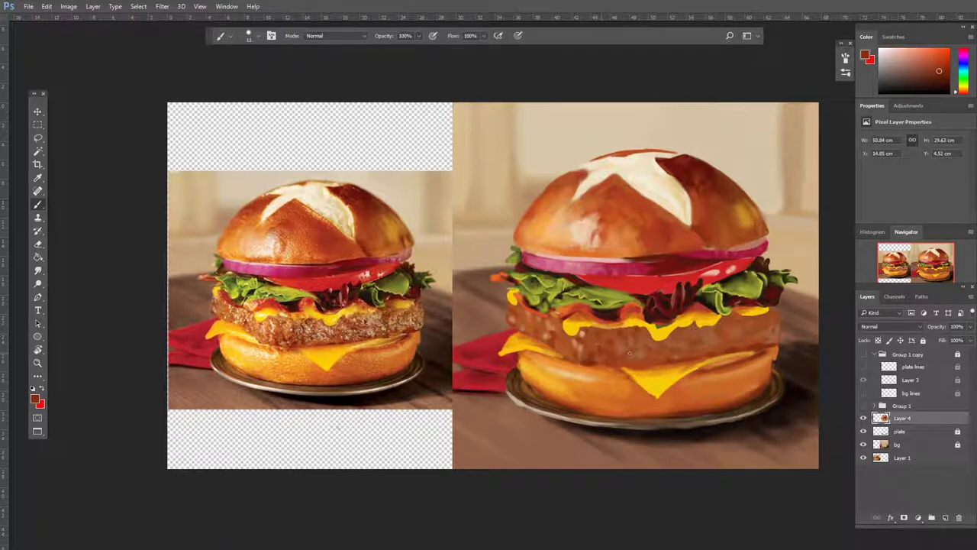
left_click_drag(725, 316, 728, 339)
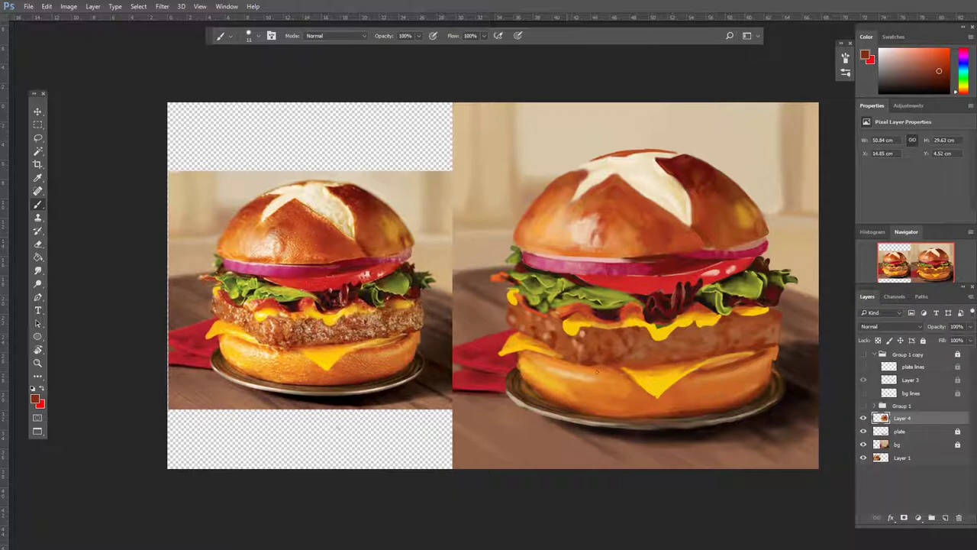
Step: Touch up the lettuce's left edge in red and brighten the plate rim with pale orange
left_click(650, 360, "alt")
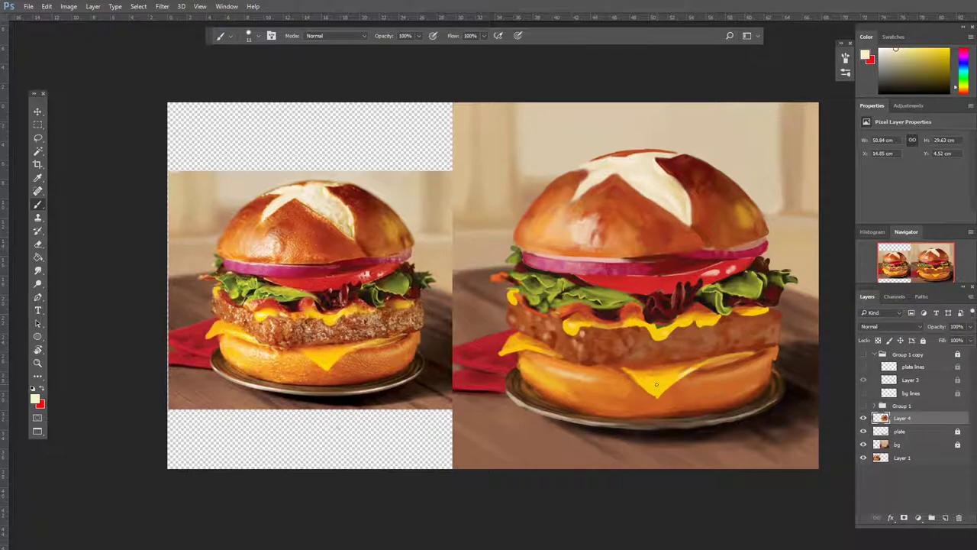
left_click(582, 306, "alt")
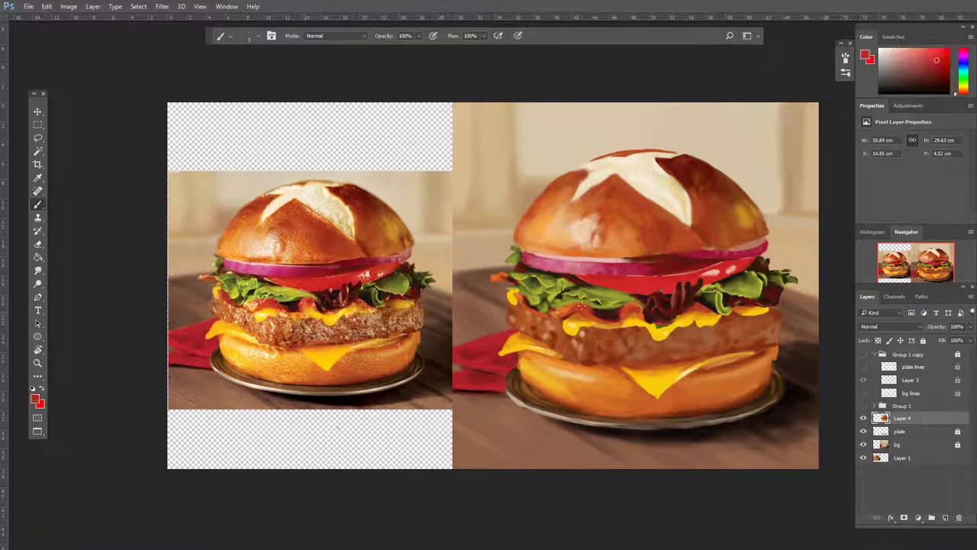
left_click_drag(509, 280, 495, 278)
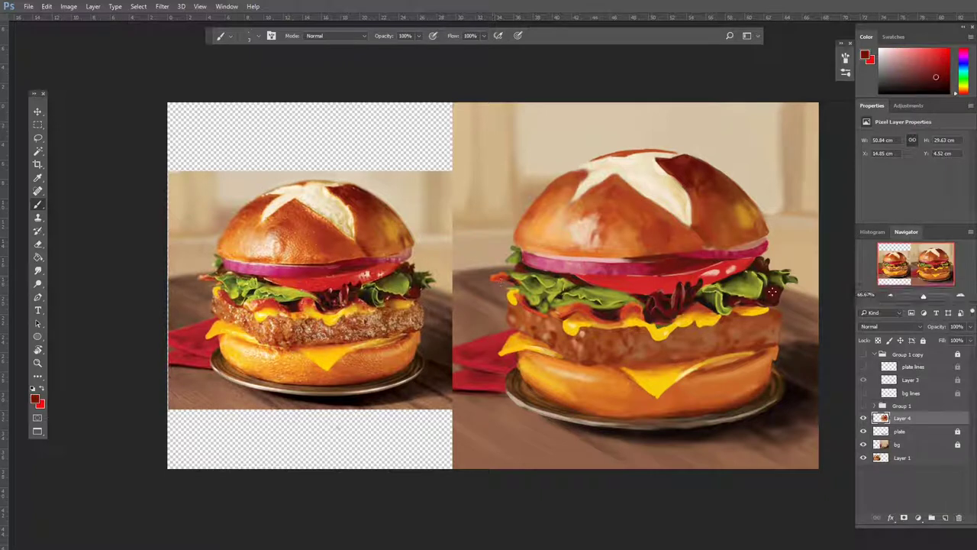
left_click(742, 424, "alt")
left_click(742, 424, "ctrl")
mouse_move(686, 424)
left_mouse_down()
mouse_move(770, 405)
mouse_move(613, 425)
left_mouse_up()
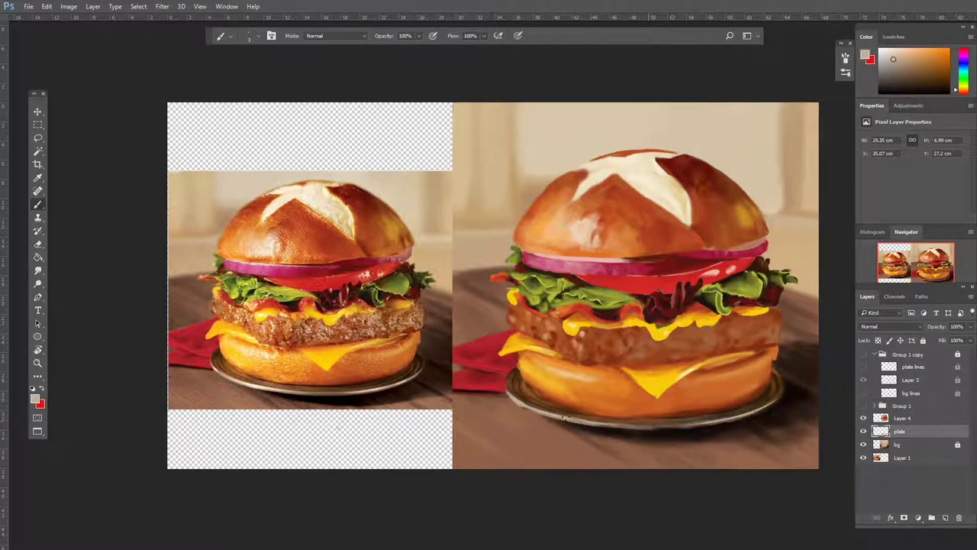
Step: Paint a dark brown shadow under the plate on the bg layer
left_click(566, 419, "alt")
left_click(584, 420, "ctrl")
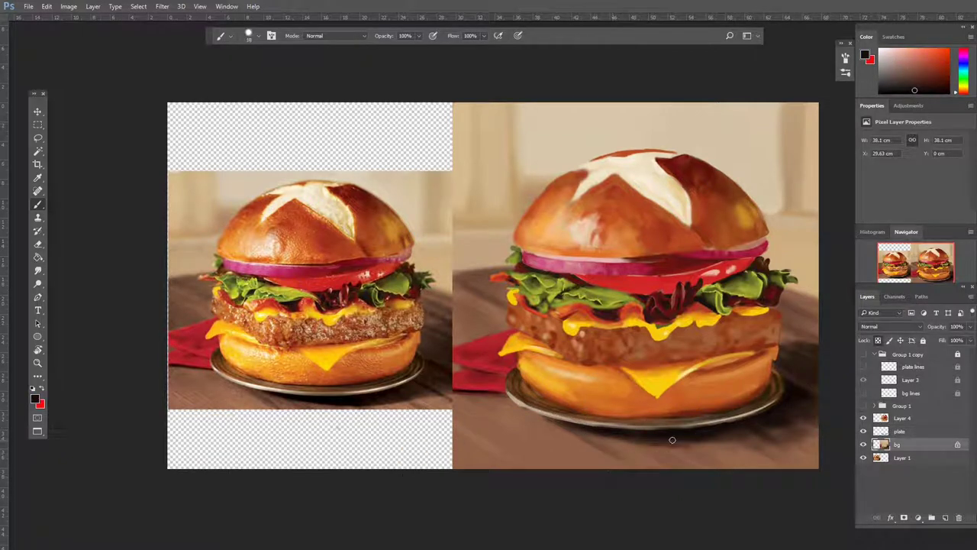
left_click_drag(672, 440, 810, 428)
left_click(771, 435, "alt")
key("e")
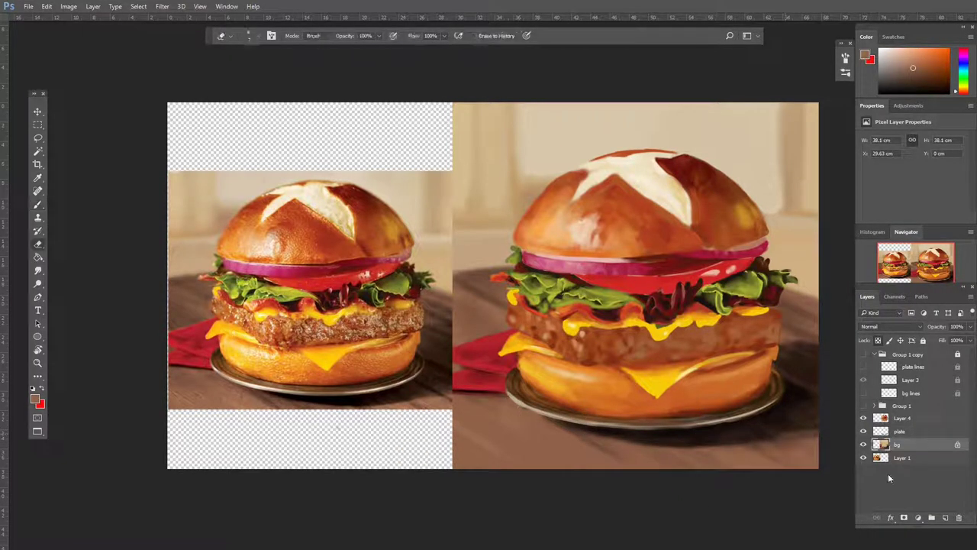
key("b")
Step: Return to Layer 4 and sample red, yellow and orange-brown burger colours
left_click(186, 355, "alt")
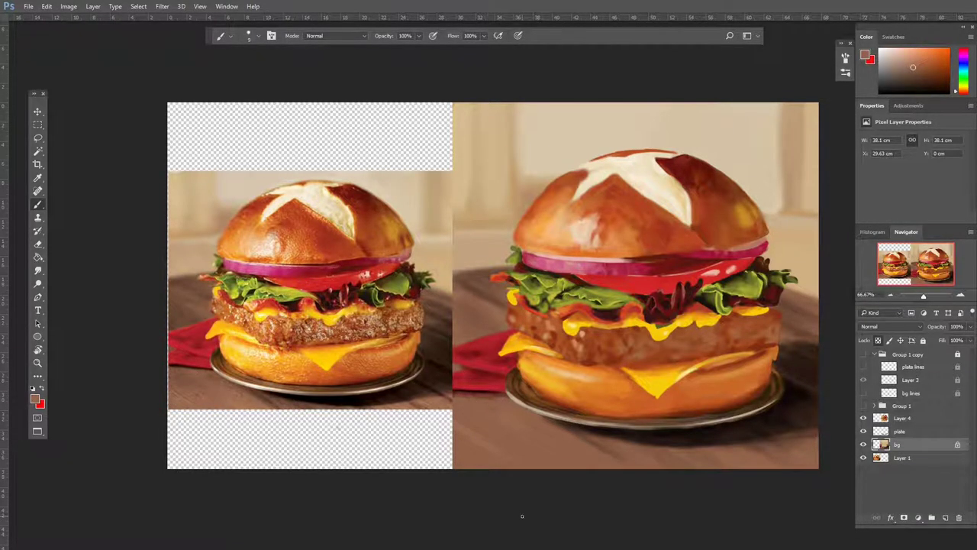
left_click(903, 418)
left_click(775, 353, "alt")
left_click(773, 356, "alt")
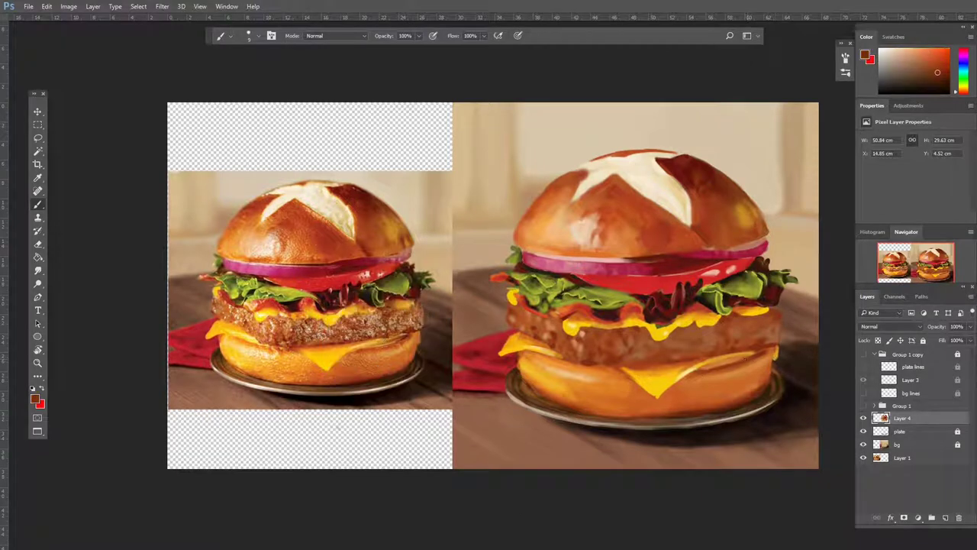
Step: Darken a small area of the patty with red-brown
left_click(402, 338, "alt")
left_click(745, 351, "alt")
left_click_drag(698, 336, 676, 354)
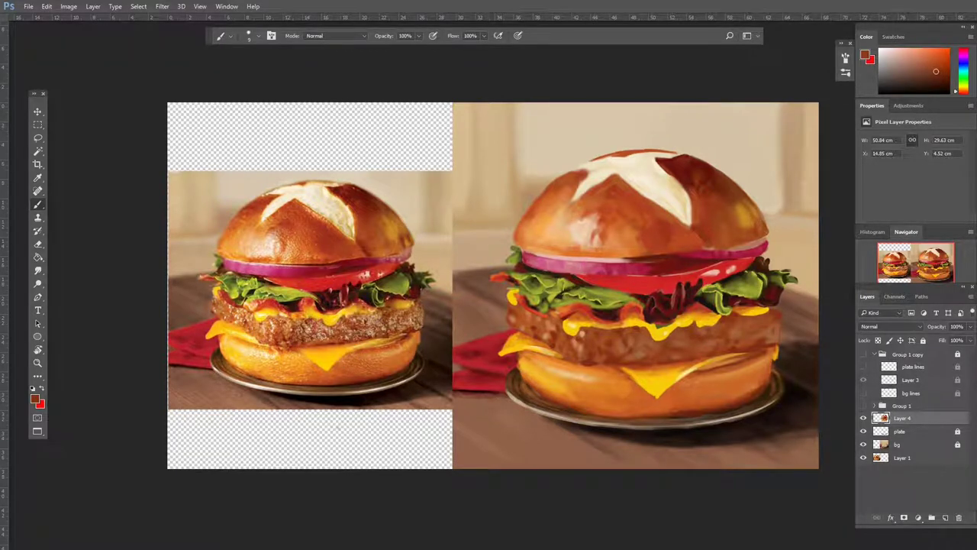
Step: Add faint lighter orange strokes across the patty
left_click(245, 316, "alt")
left_click(659, 292, "alt")
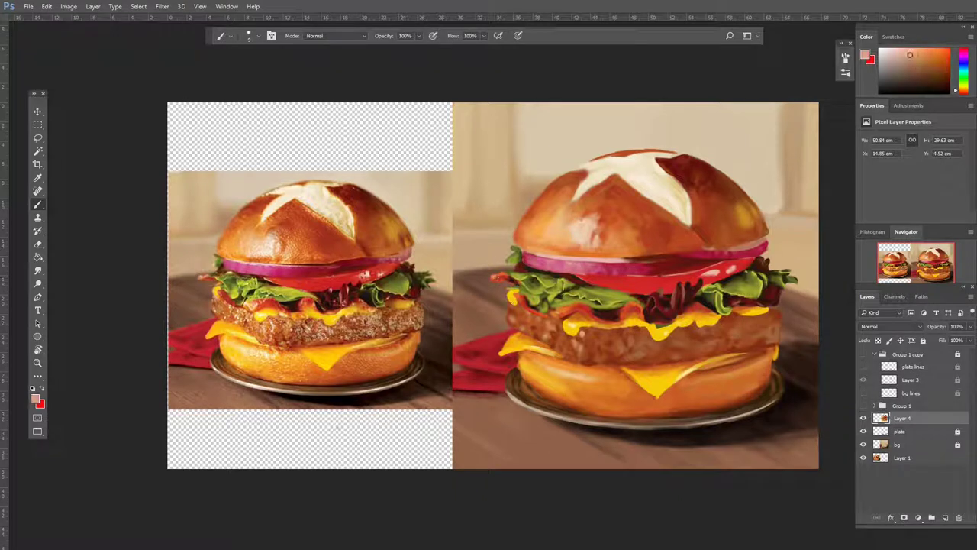
left_click(536, 332, "alt")
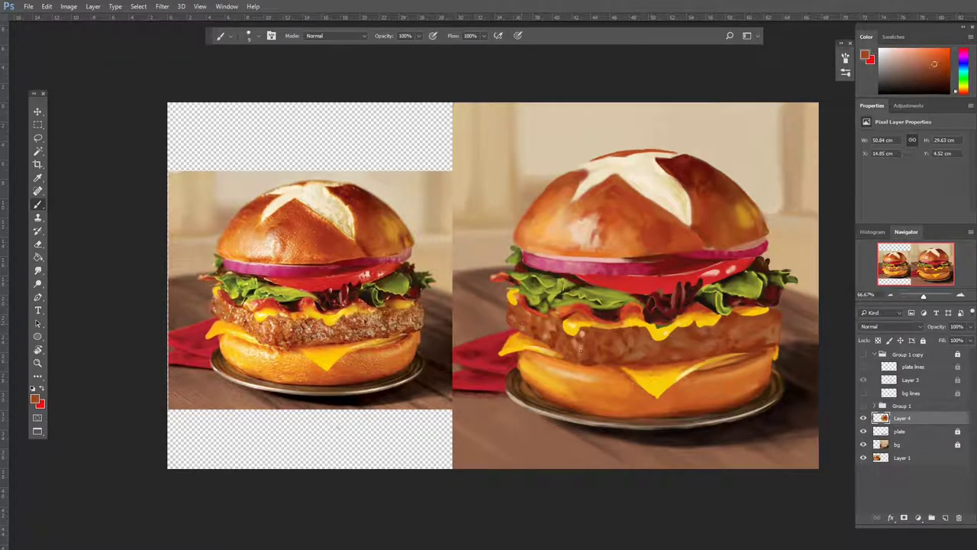
left_click(925, 53)
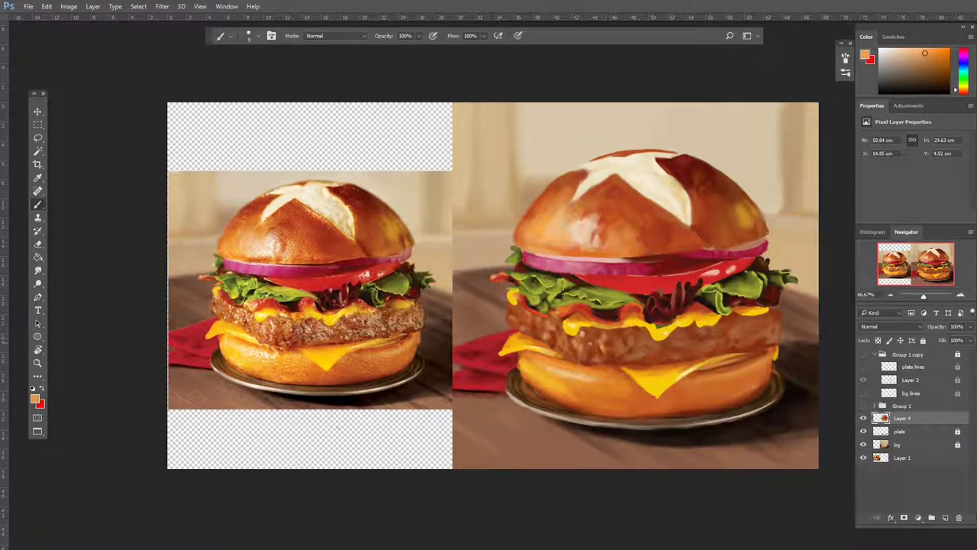
left_click_drag(742, 334, 662, 346)
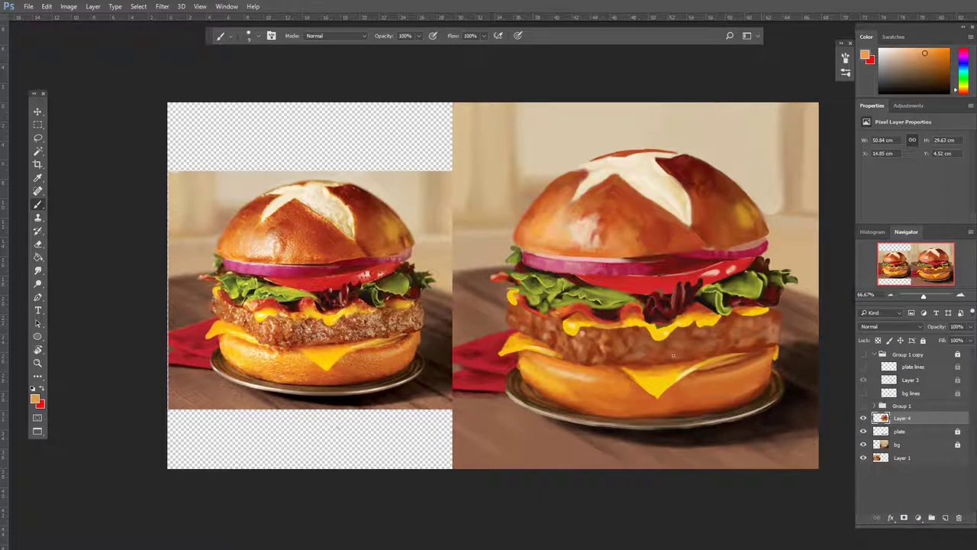
left_click_drag(520, 323, 539, 331)
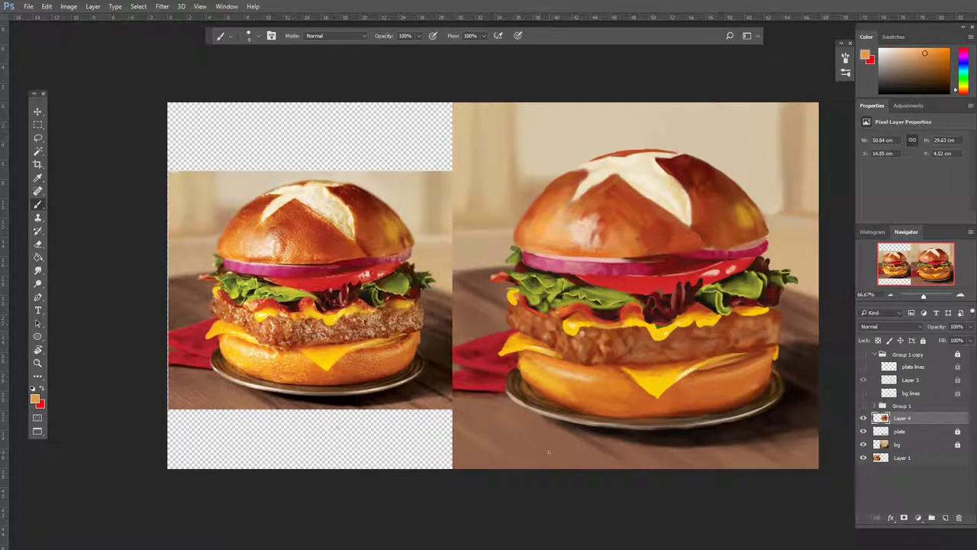
Step: Sample yellow-orange bun and light yellow cheese tones from the painting and reference
left_click(525, 365, "alt")
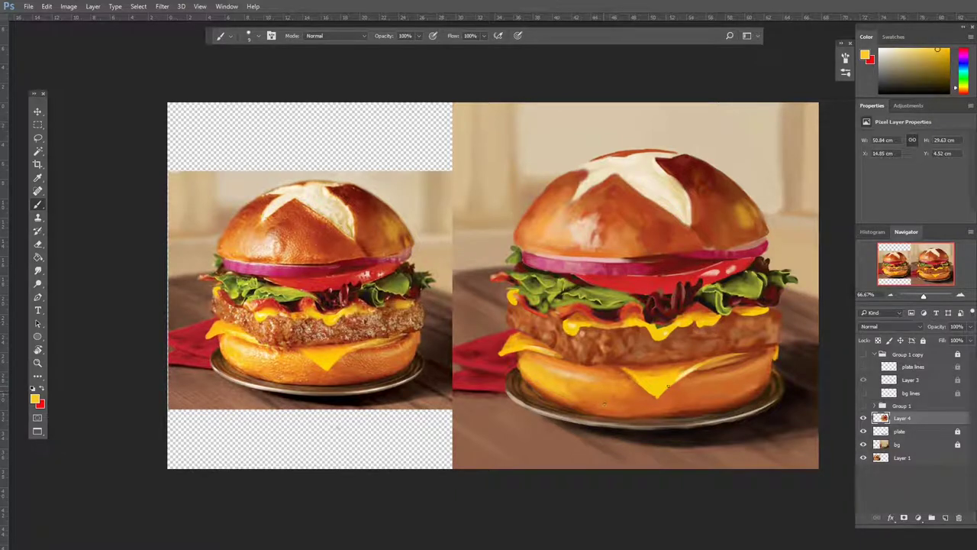
left_click(758, 374, "alt")
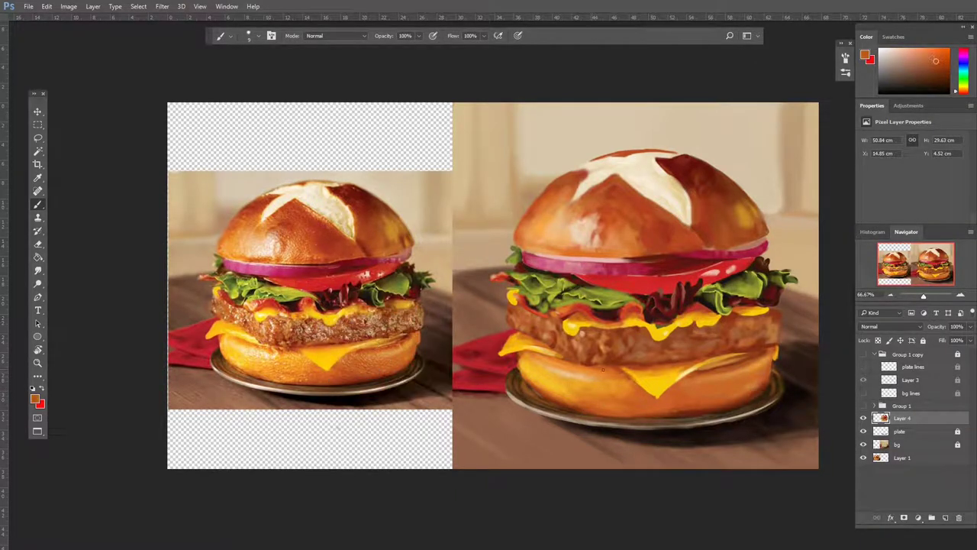
left_click(607, 371, "alt")
left_click(237, 329, "alt")
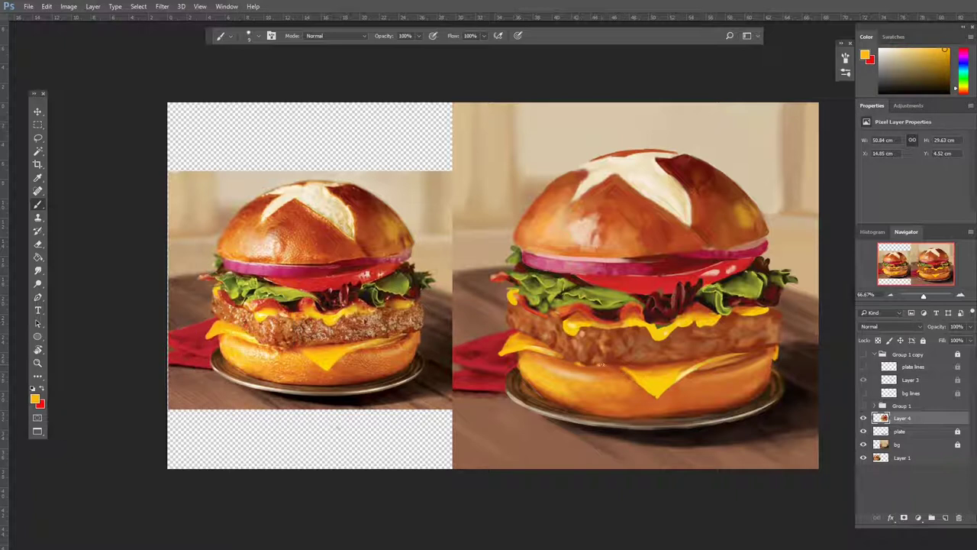
left_click(609, 397, "alt")
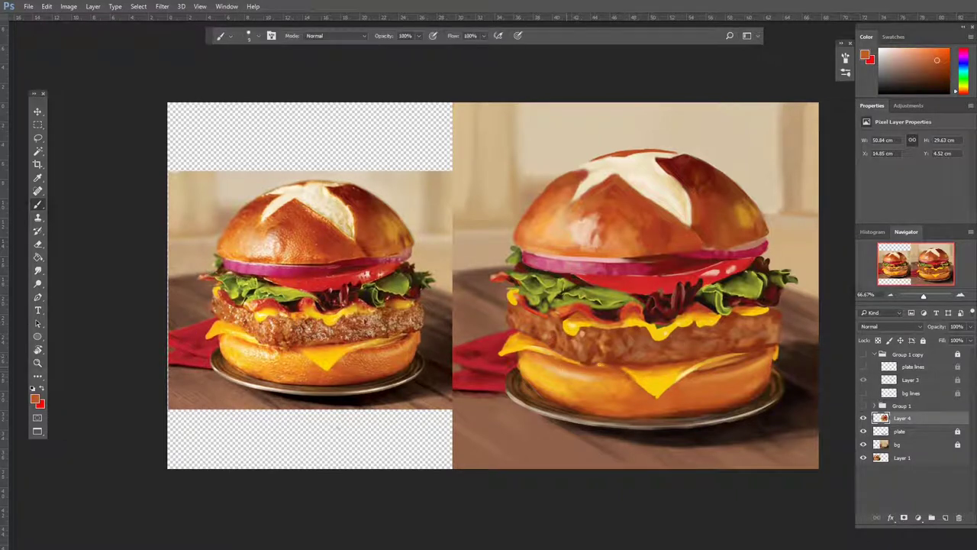
left_click(578, 360, "alt")
left_click(249, 362, "alt")
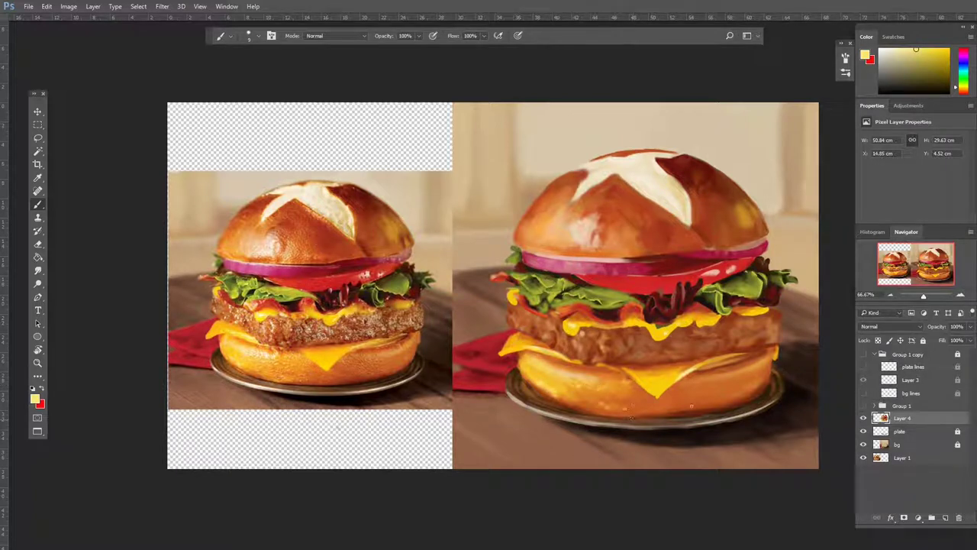
Step: Sample orange bottom-bun shades and a dark brownish red from the reference
left_click(389, 349, "alt")
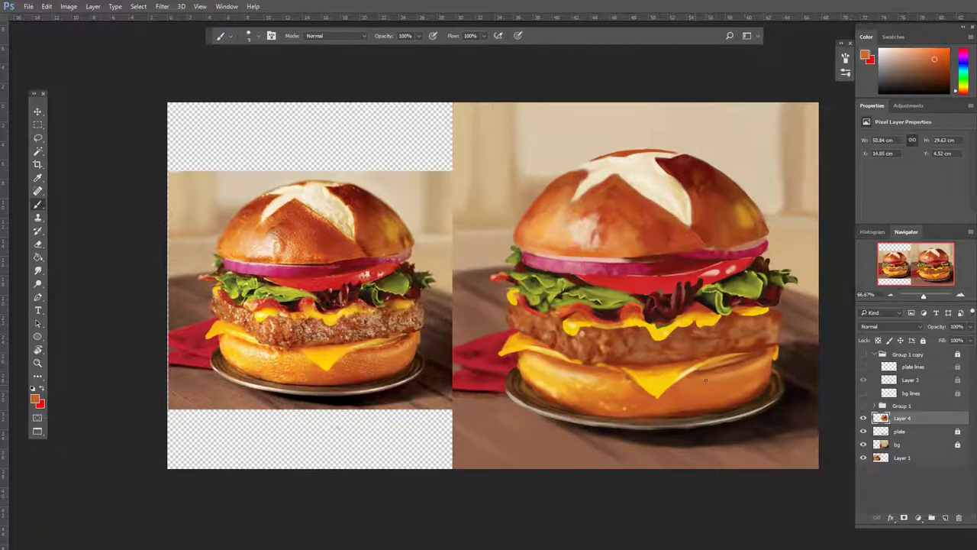
left_click(776, 393, "alt")
left_click(343, 372, "alt")
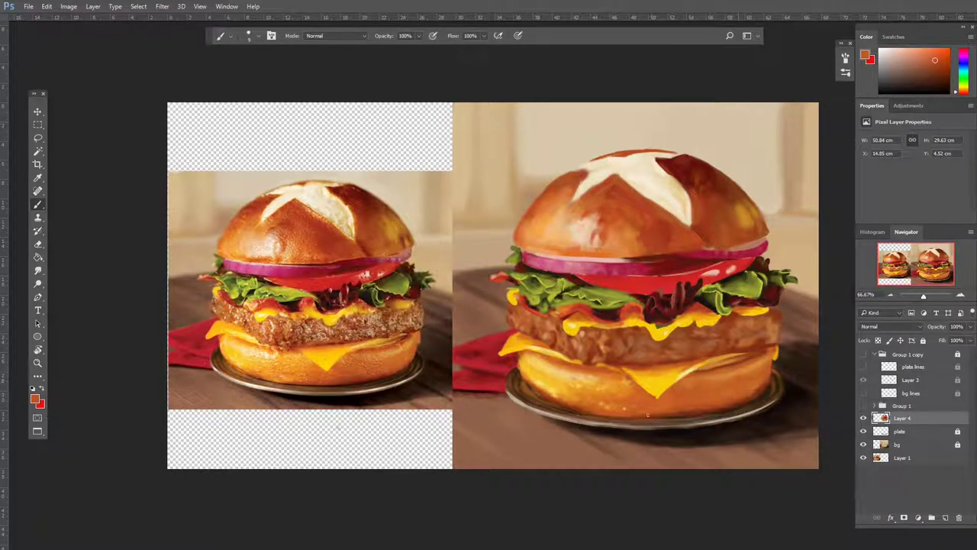
left_click(542, 387, "alt")
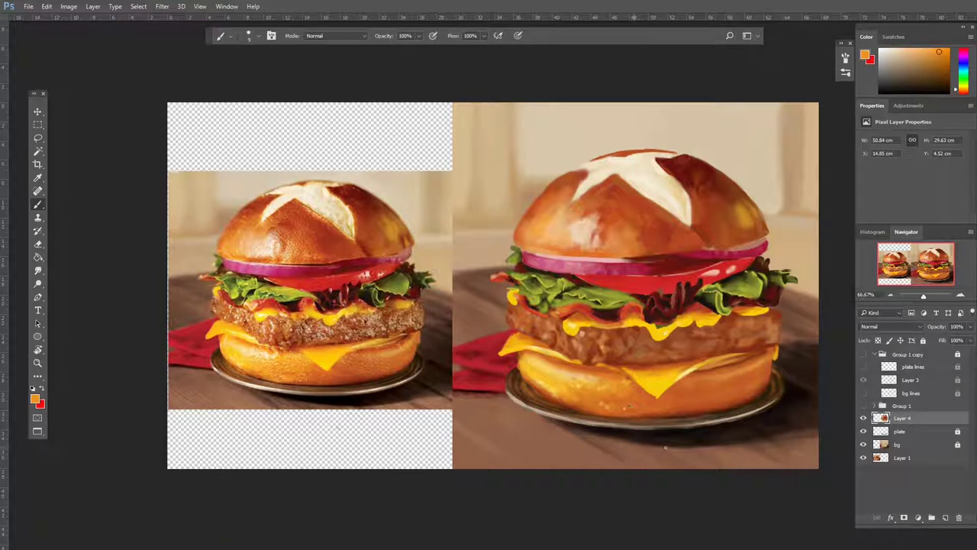
left_click(686, 373, "alt")
left_click(336, 348, "alt")
left_click(630, 374, "alt")
Step: Paint a light textured patty stroke using dark brownish-red and brighter orange tones
left_click(227, 316, "alt")
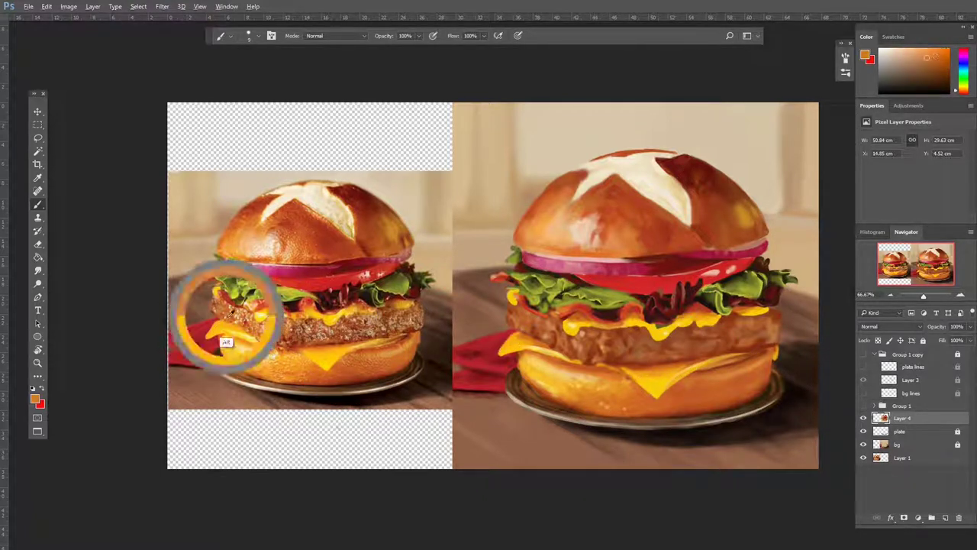
left_click(527, 316, "alt")
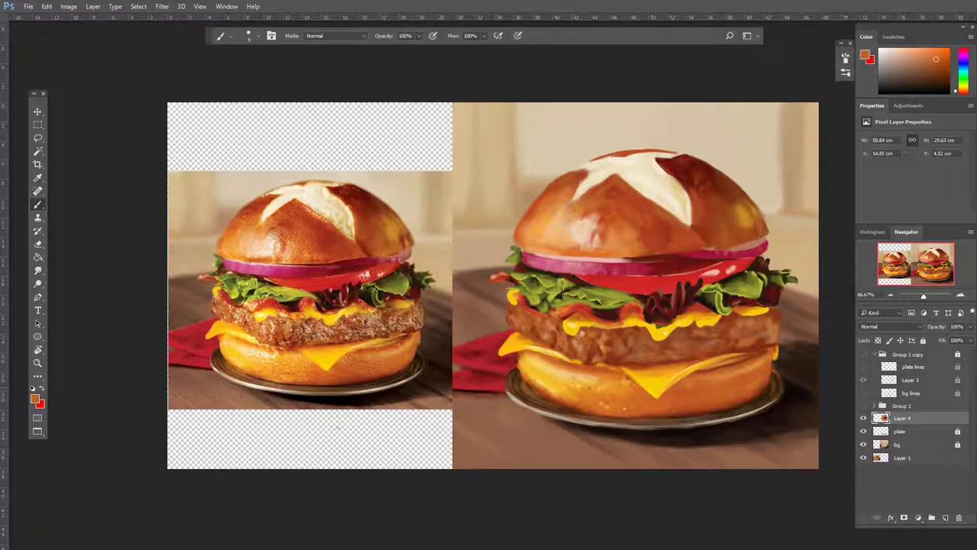
left_click(590, 382, "alt")
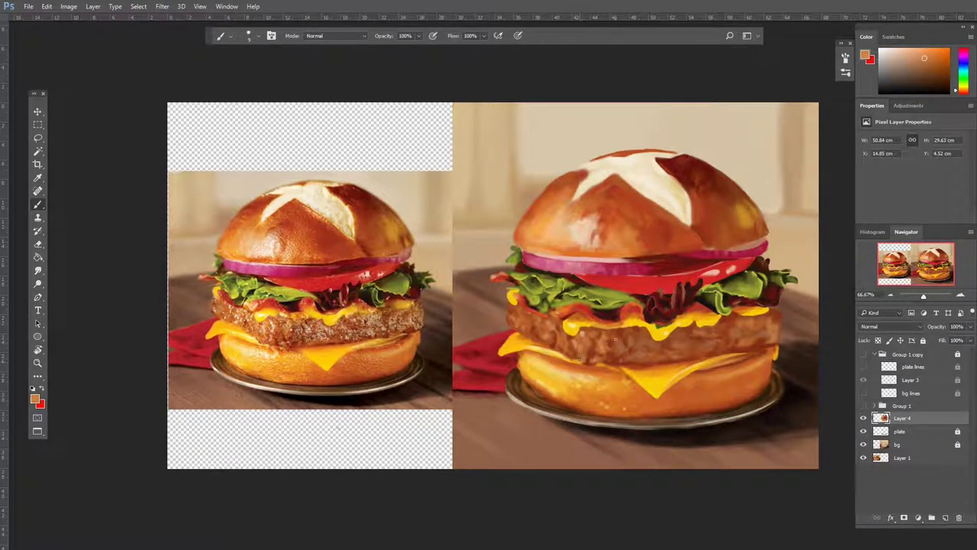
left_click_drag(616, 338, 645, 346)
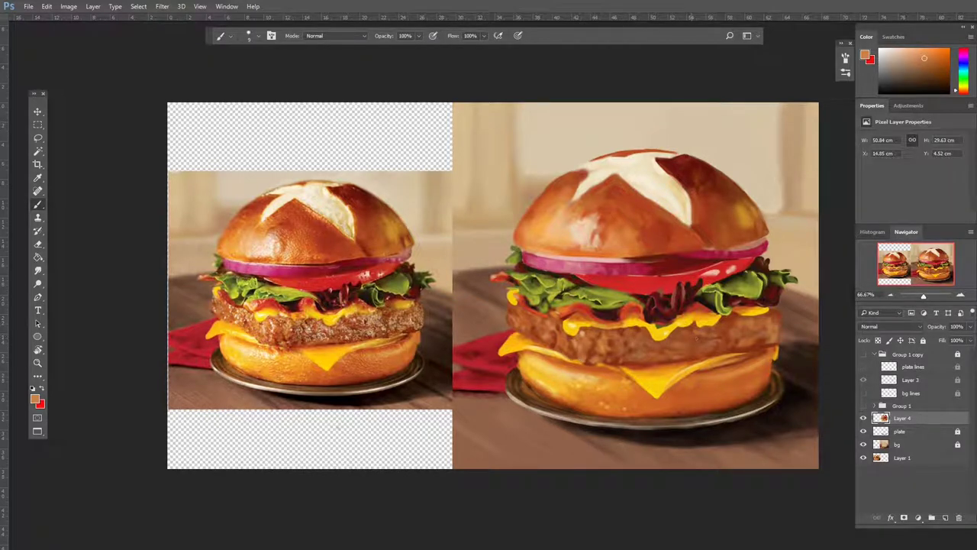
left_click(739, 346, "alt")
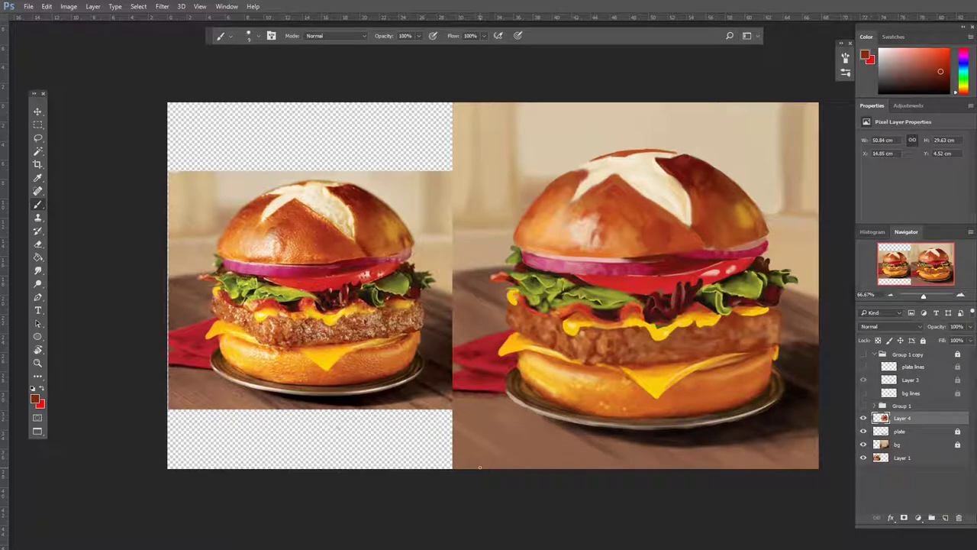
Step: Sample the yellow-orange cheese colour from the reference and paint a short cheese stroke
left_click(268, 342, "alt")
left_click(268, 308, "alt")
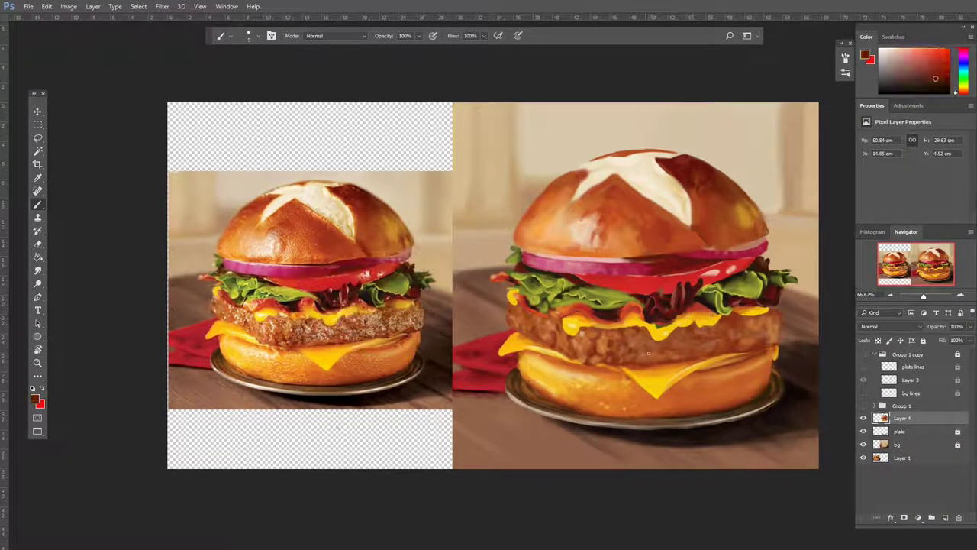
left_click_drag(739, 310, 765, 313)
Step: Match reds and saturated oranges for the bun's lower edge against the reference bun
left_click(388, 304, "alt")
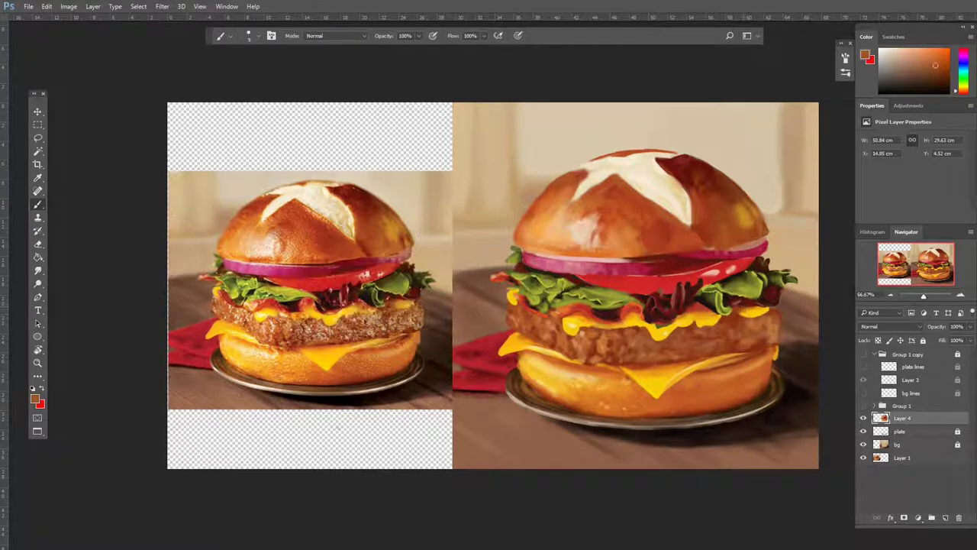
left_click(355, 304, "alt")
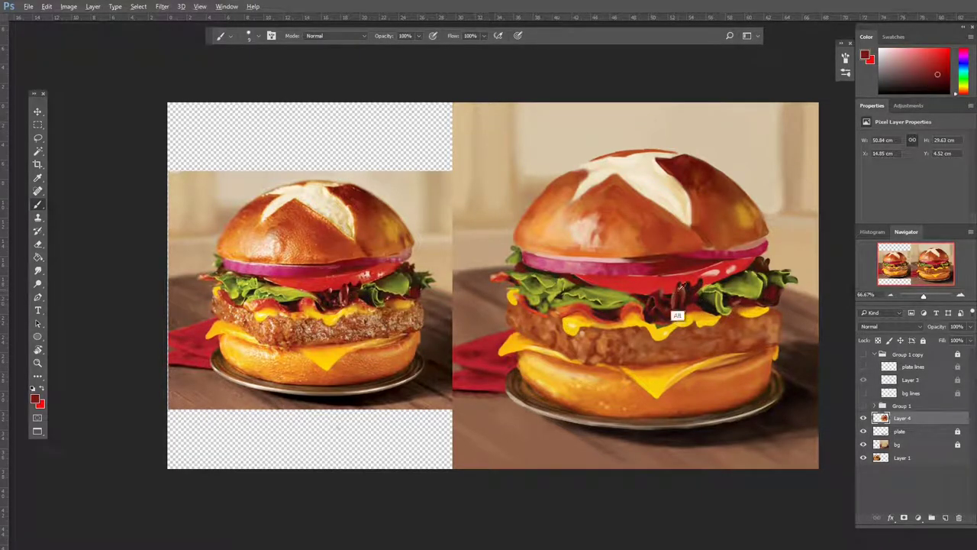
left_click(603, 261, "alt")
left_click(566, 253, "alt")
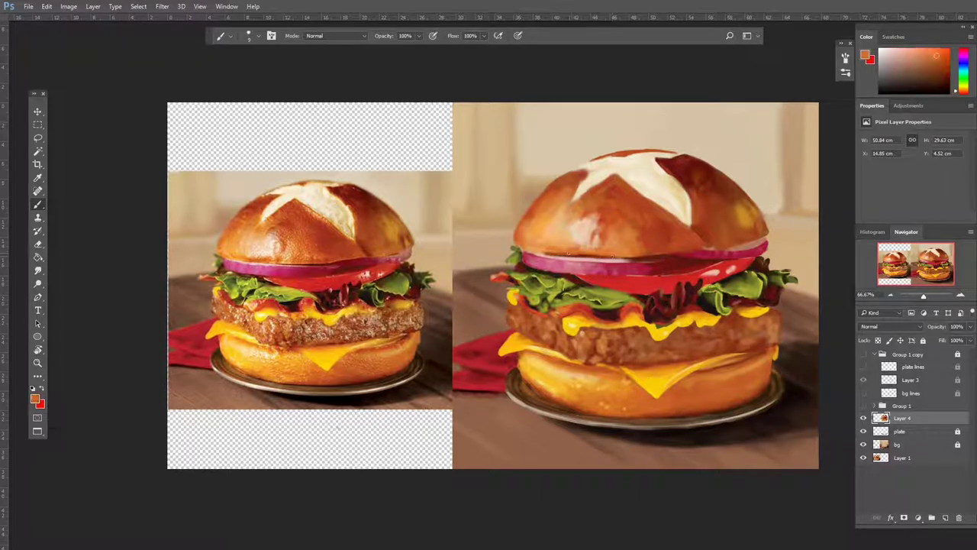
left_click(382, 253, "alt")
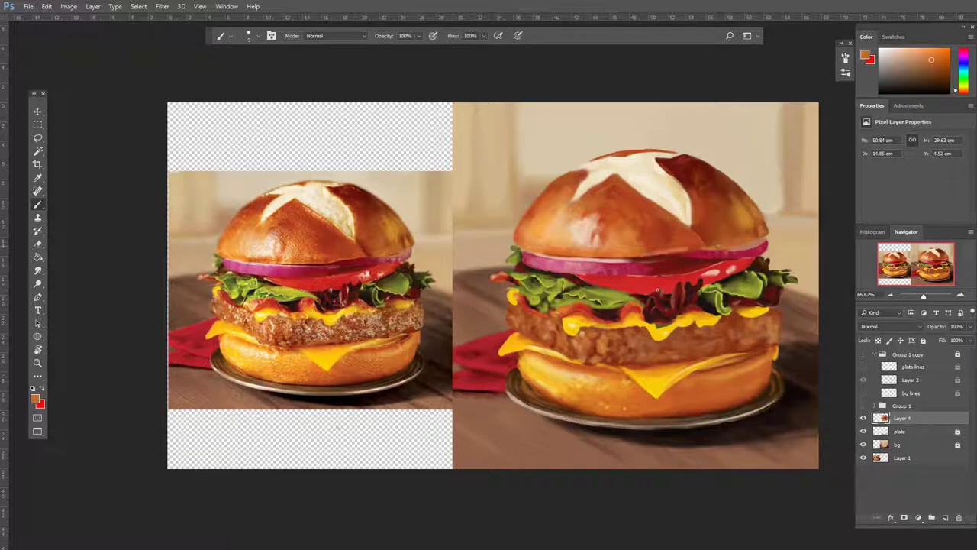
left_click(621, 255, "alt")
left_click(632, 253, "alt")
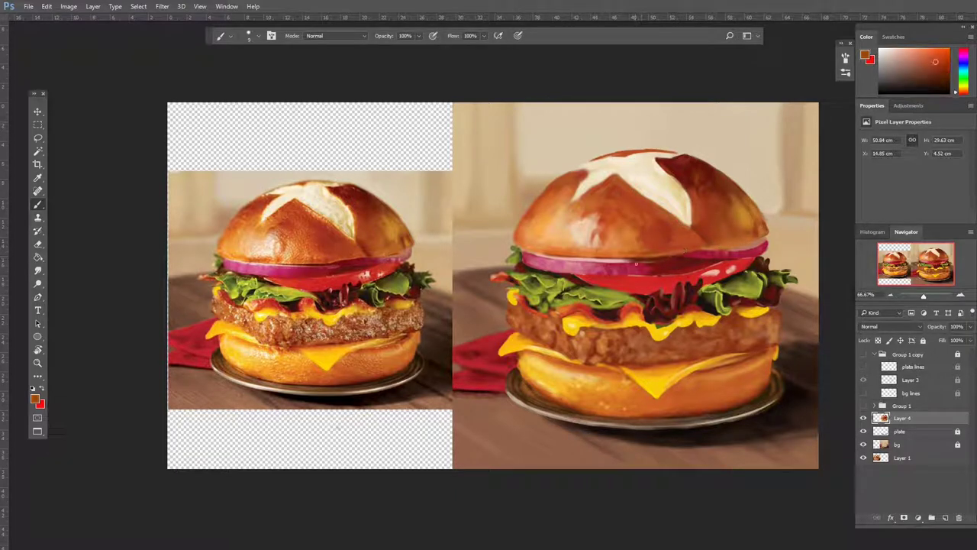
Step: Pick tan-gold and orange tones for the top bun and deeper oranges for the lower bun
left_click(686, 156, "alt")
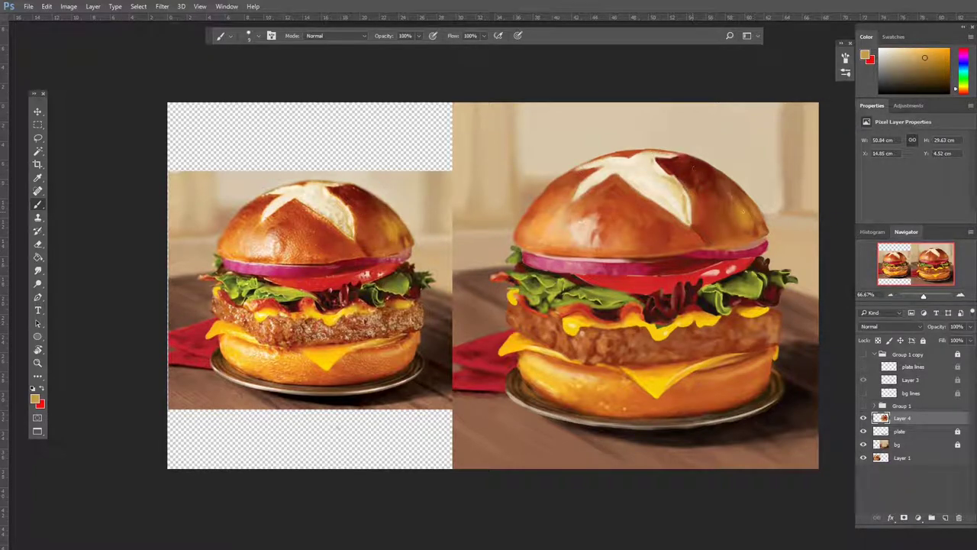
left_click(722, 188, "alt")
left_click(688, 384, "alt")
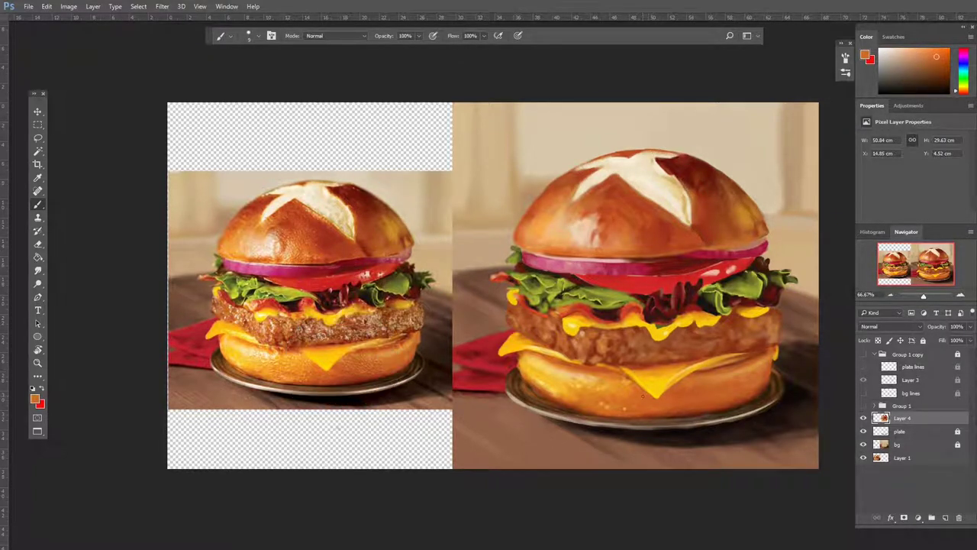
left_click(632, 396, "alt")
left_click(414, 351, "alt")
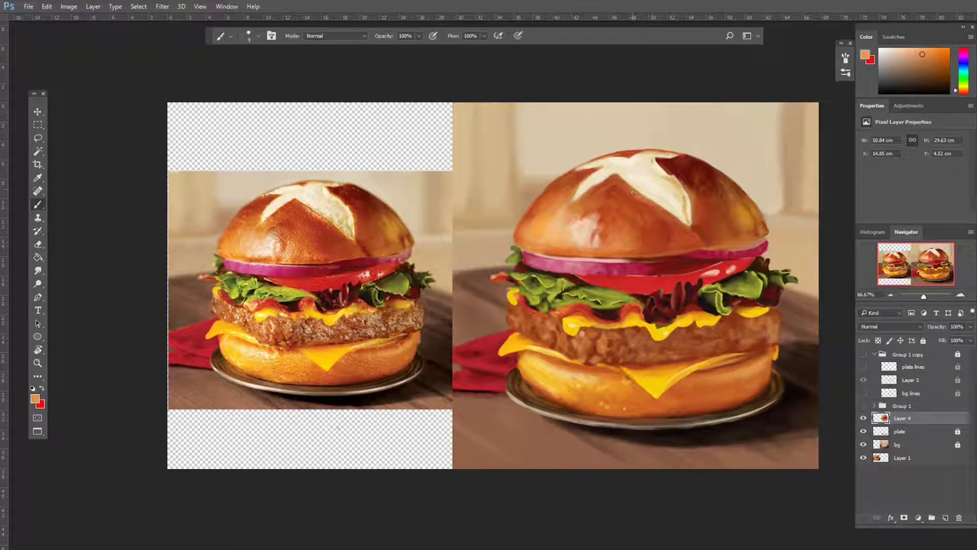
Step: Gather a near-white bun highlight plus gold, reddish-brown and onion-edge red-pink tones
left_click(645, 201, "alt")
left_click(219, 243, "alt")
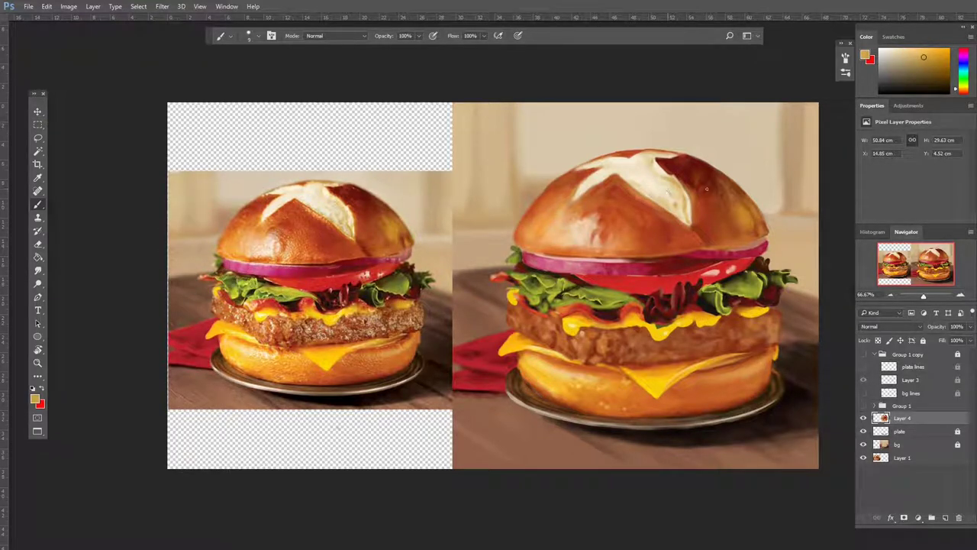
left_click(750, 243, "alt")
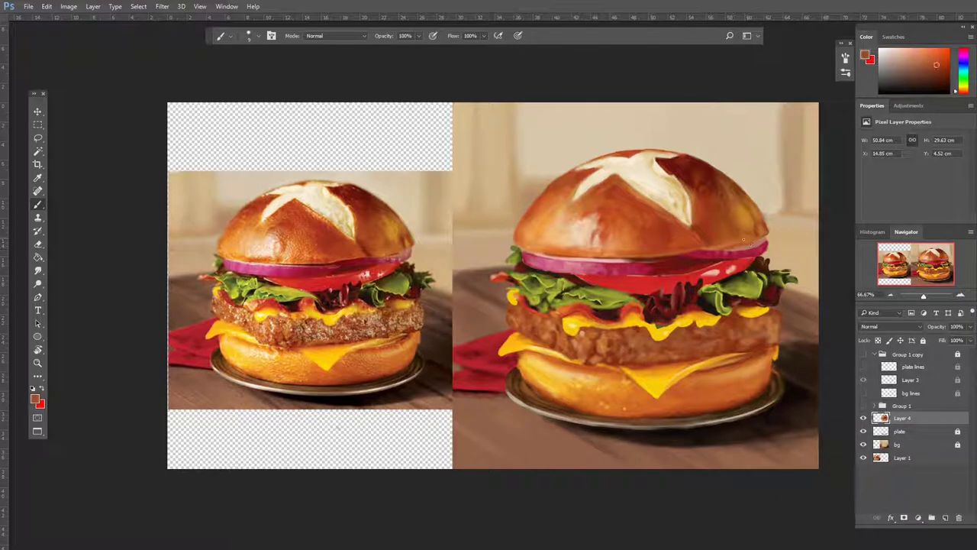
left_click(756, 249, "alt")
Step: After a quick eraser toggle, sample yellow, orange, red-orange and dark-brown tones for patty and lower bun
key("e")
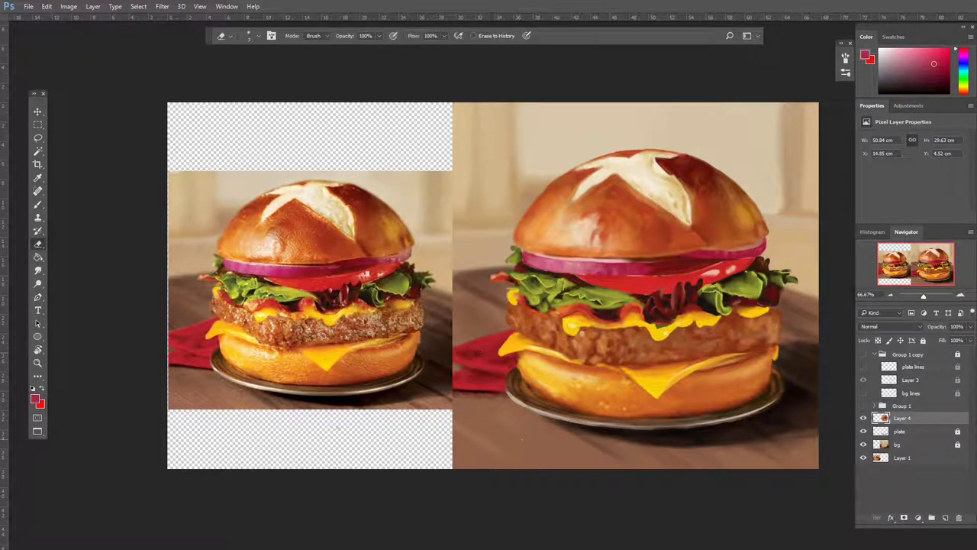
key("b")
left_click(248, 350, "alt")
left_click(249, 343, "alt")
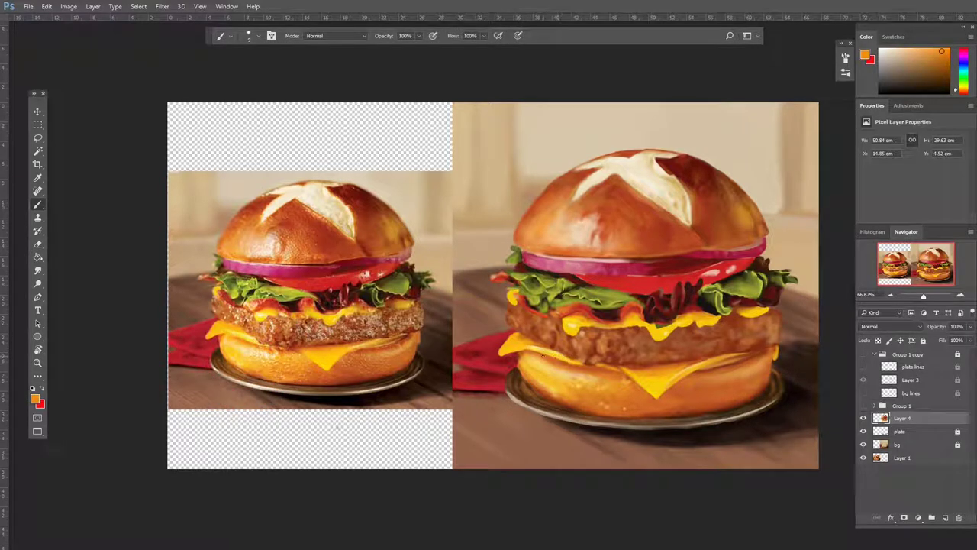
left_click(284, 351, "alt")
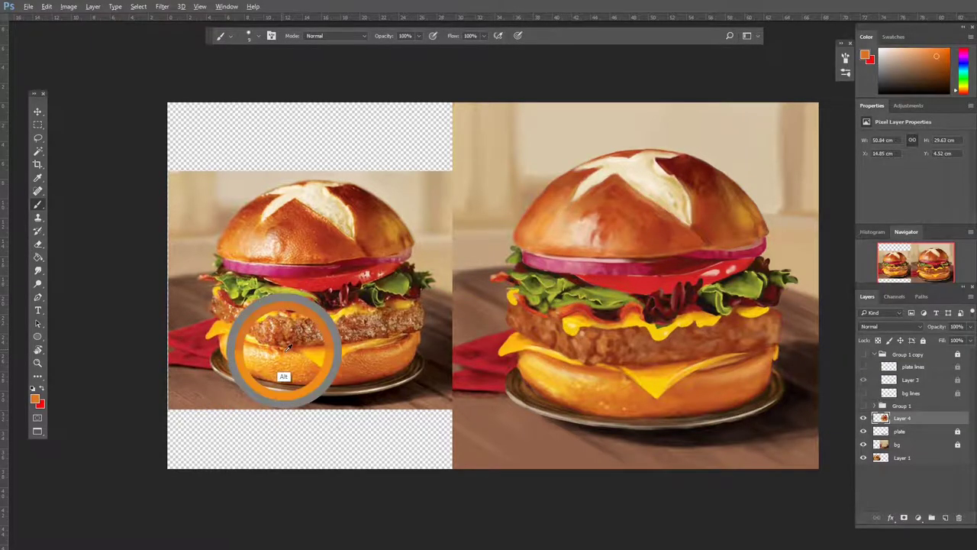
left_click(263, 358, "alt")
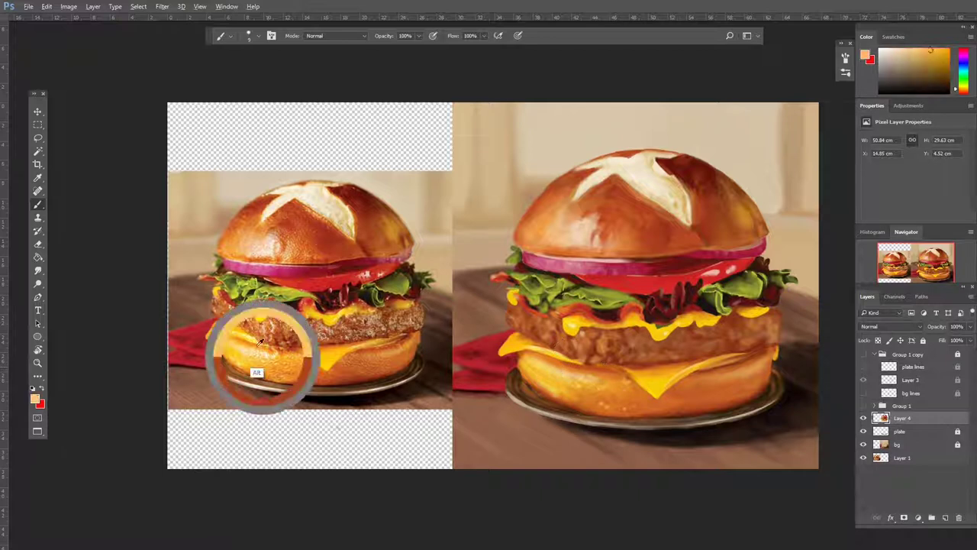
left_click(602, 362, "alt")
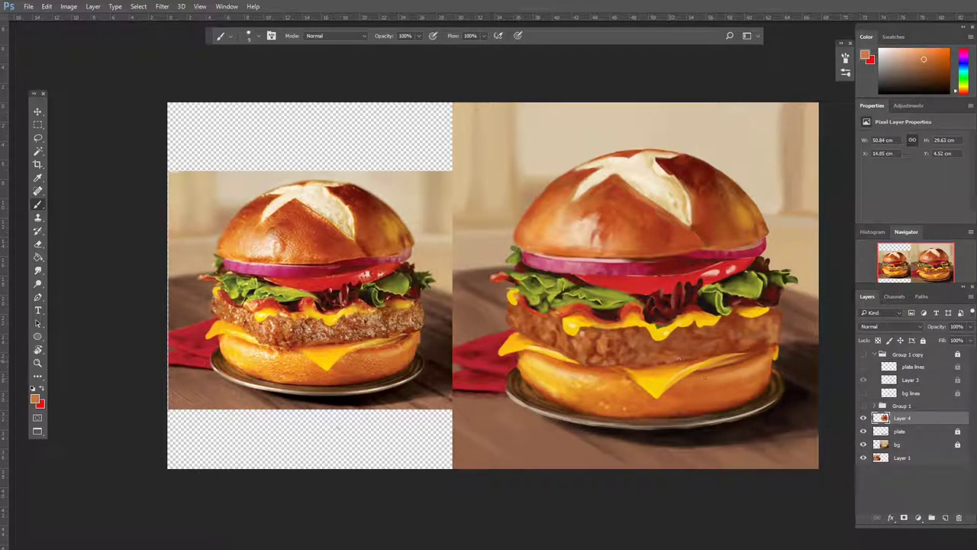
left_click(749, 349, "alt")
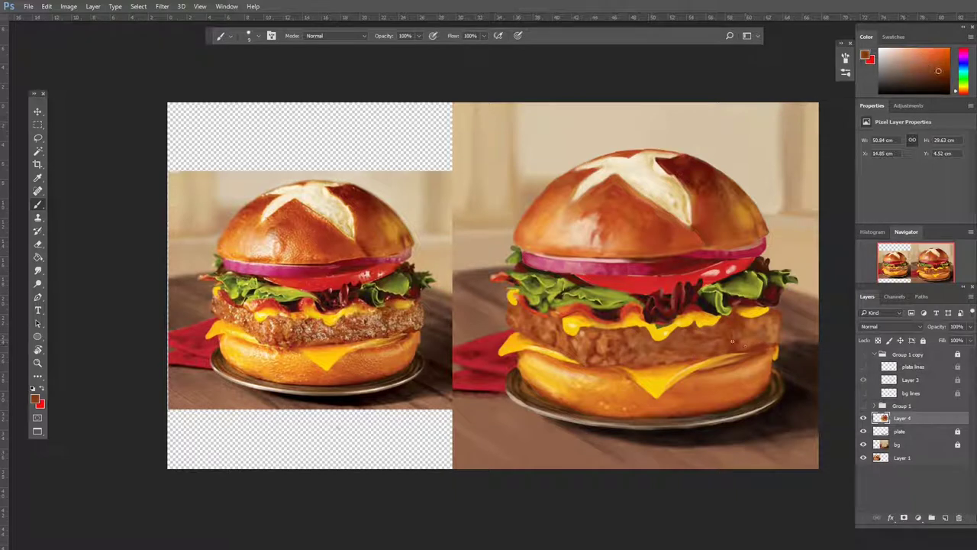
left_click(645, 398, "alt")
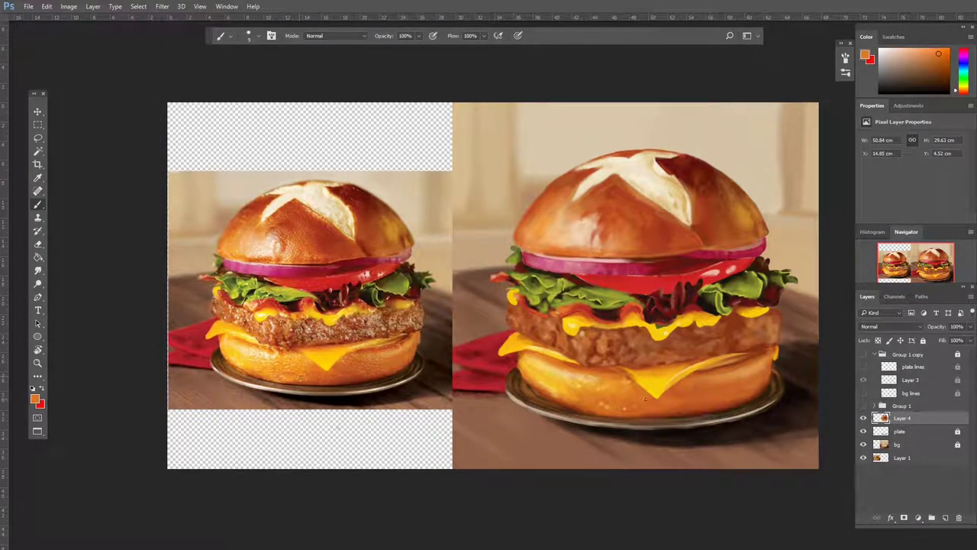
left_click(744, 394, "alt")
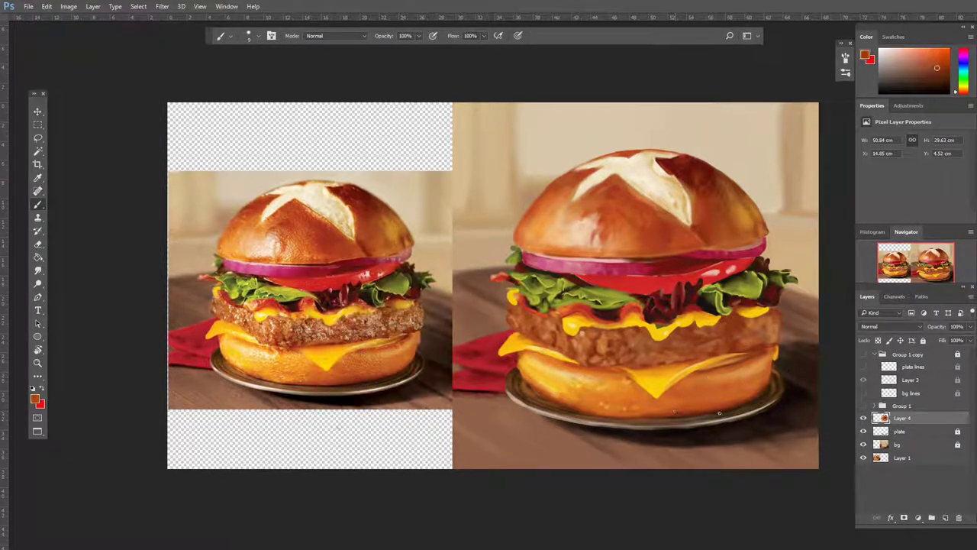
Step: Recentre both burgers and pick cream, reddish-brown and orange tones from the bun
left_click_drag(499, 233, 462, 254)
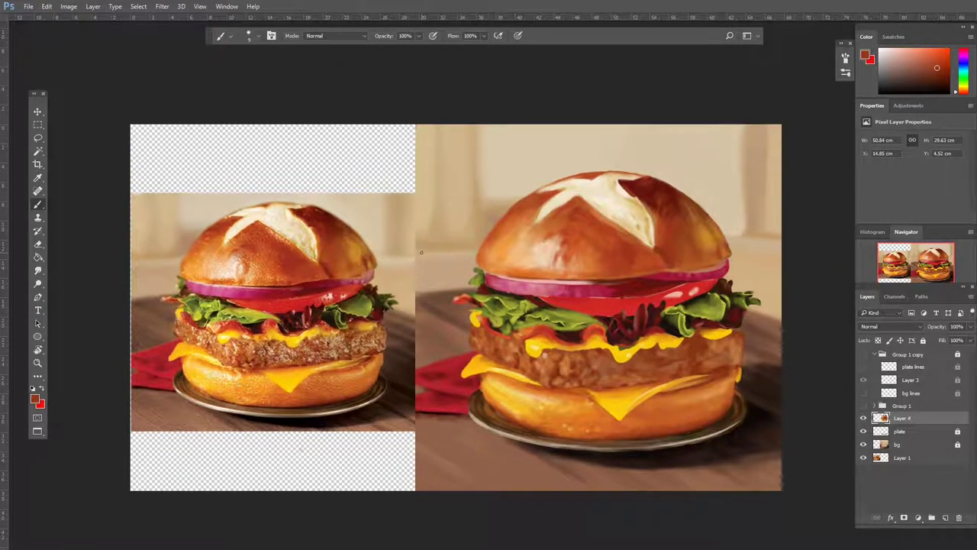
left_click(627, 203, "alt")
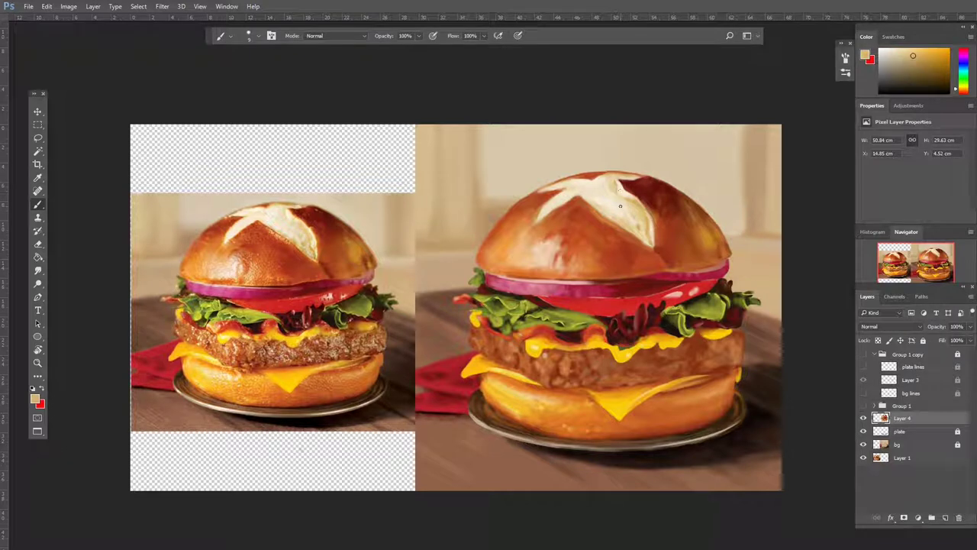
left_click(588, 212, "alt")
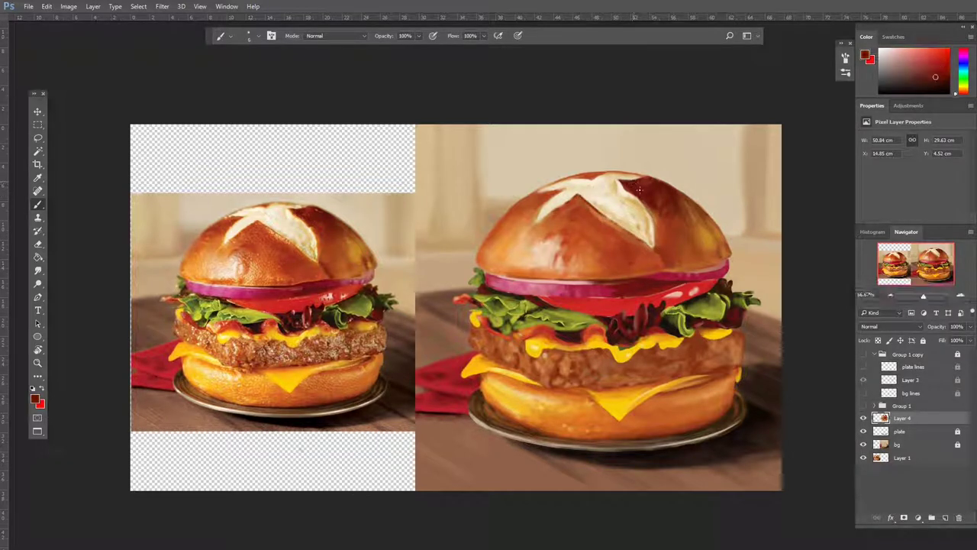
left_click(497, 272, "alt")
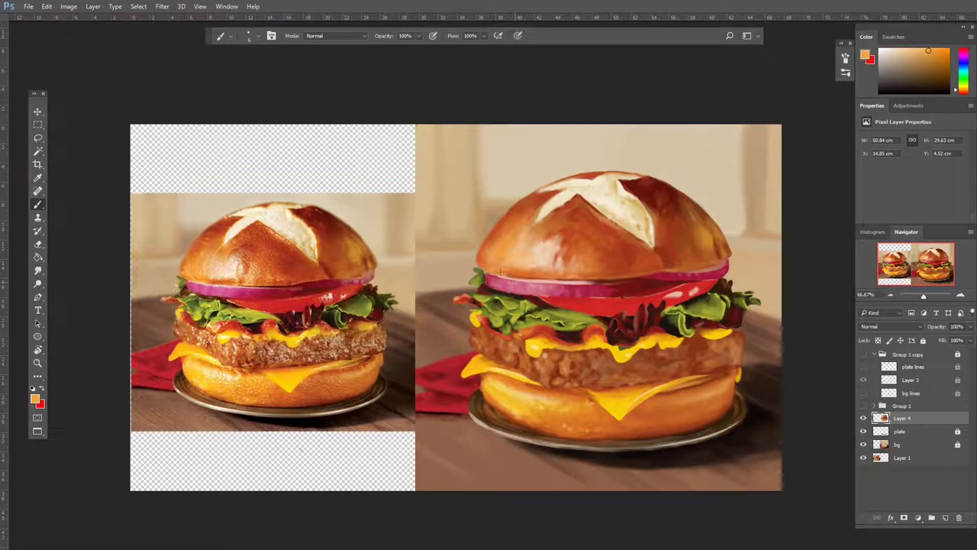
Step: Match the onion's pinkish red and the tomato red to the reference
left_click(622, 267, "alt")
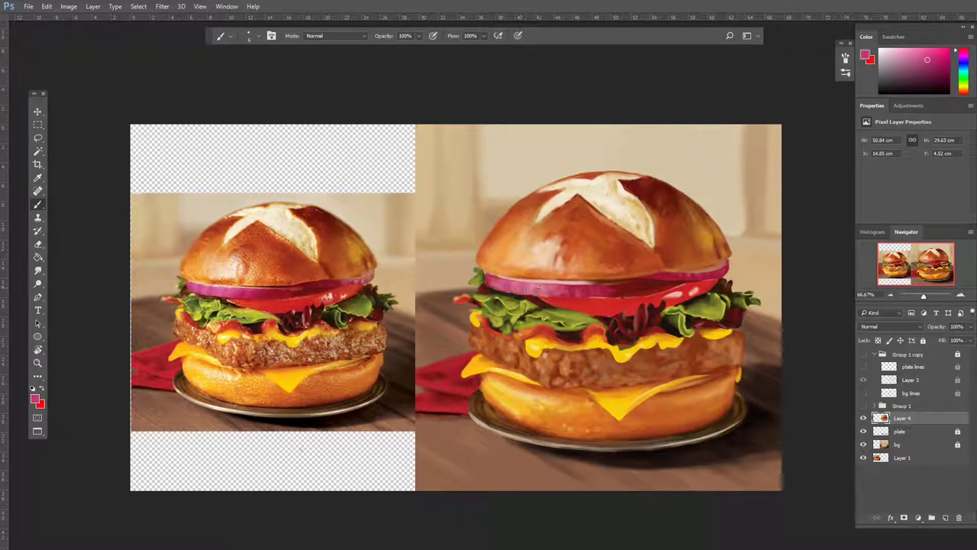
left_click(473, 336, "alt")
left_click(541, 288, "alt")
left_click(316, 288, "alt")
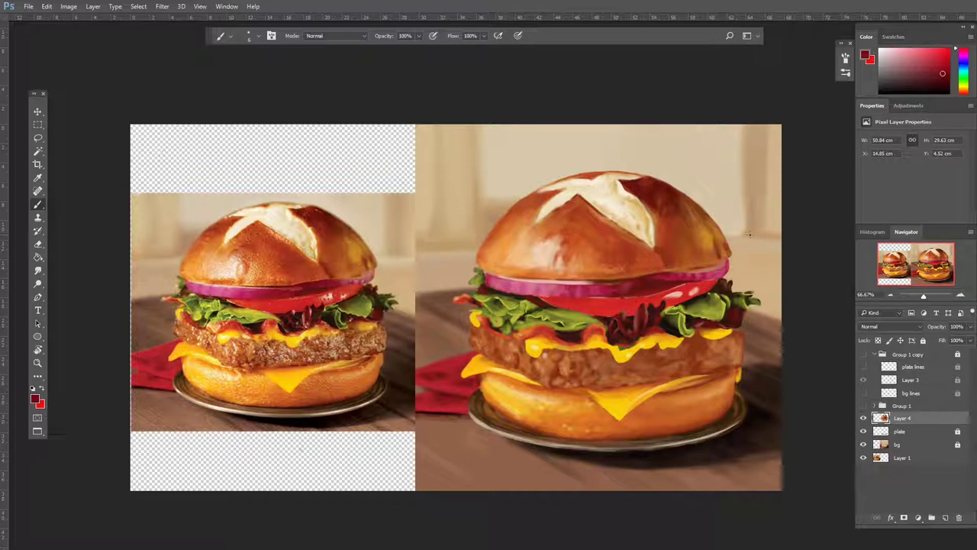
left_click(369, 275, "alt")
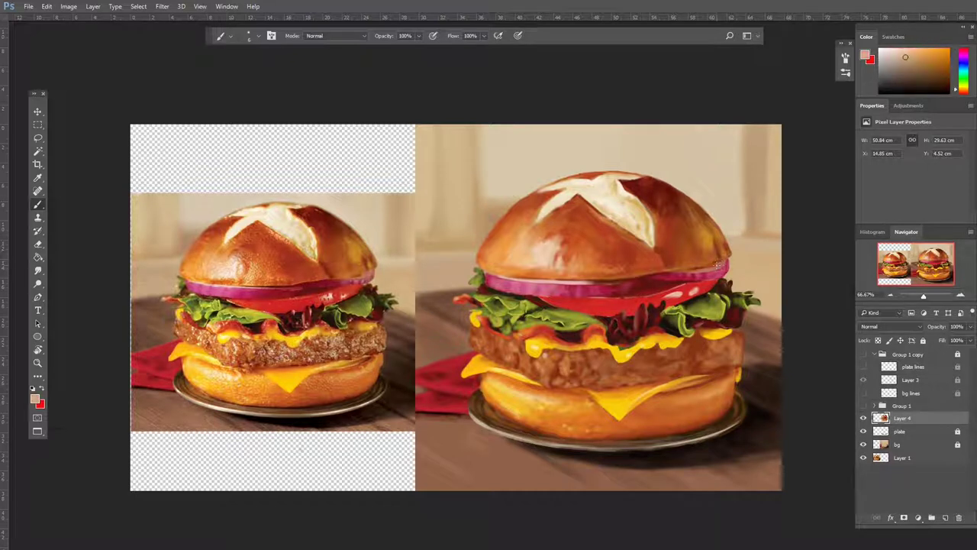
Step: Pick olive brown from the patty, cheese yellow, and dark olive lettuce shades
left_click(525, 332, "alt")
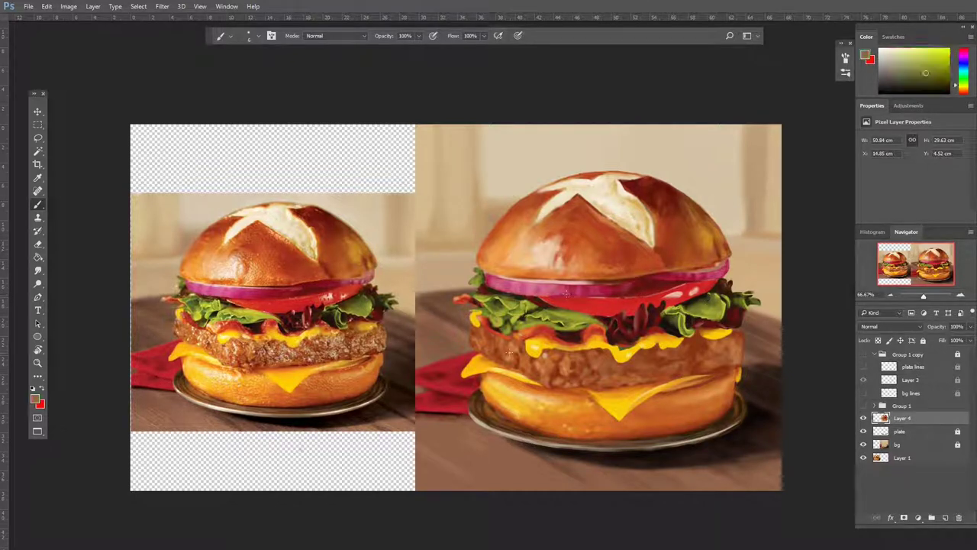
left_click(247, 337, "alt")
left_click(382, 326, "alt")
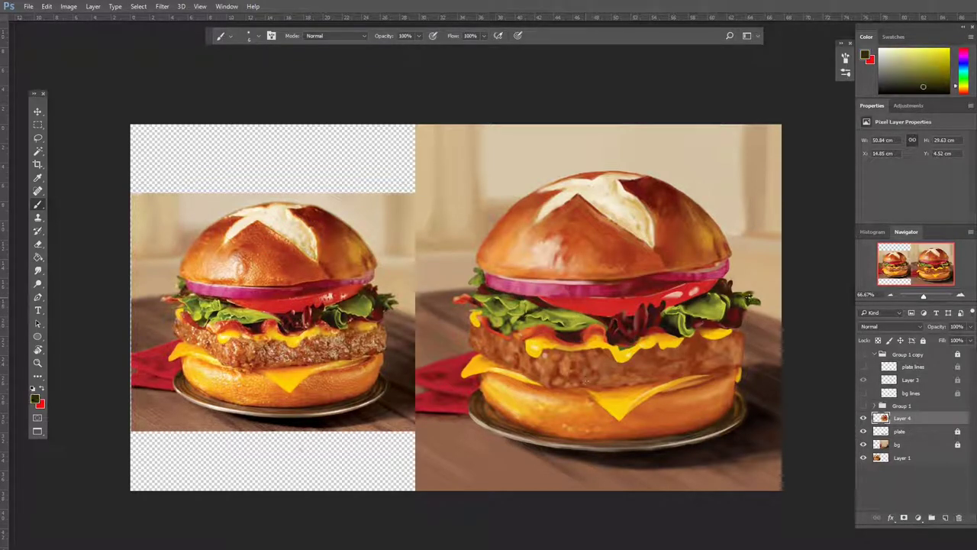
left_click(735, 301, "alt")
left_click(709, 325, "alt")
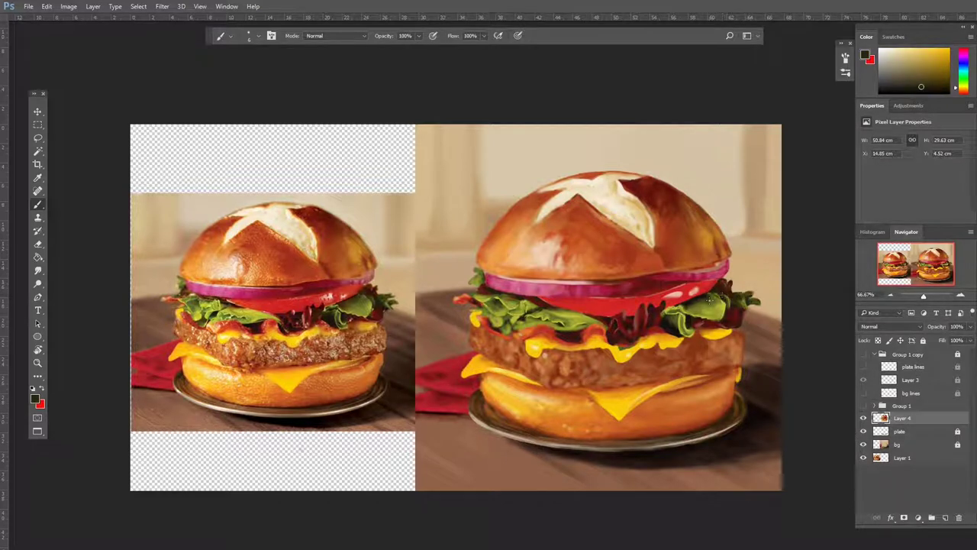
Step: Touch up around the lettuce with dark reddish-brown, yellow-green, shadow brown, red and cheese yellow
left_click(720, 309, "alt")
left_click(716, 319, "alt")
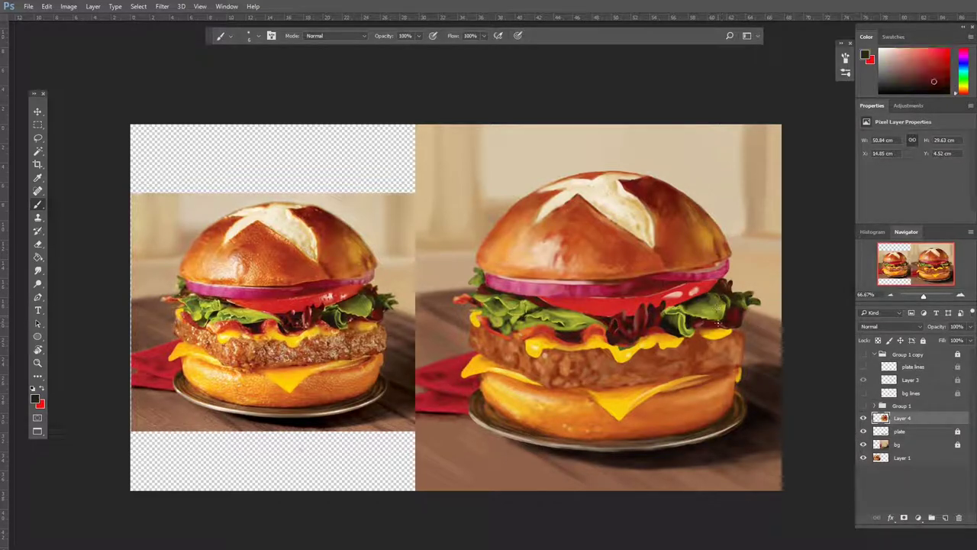
left_click(717, 320, "alt")
left_click(678, 306, "alt")
left_click(679, 317, "alt")
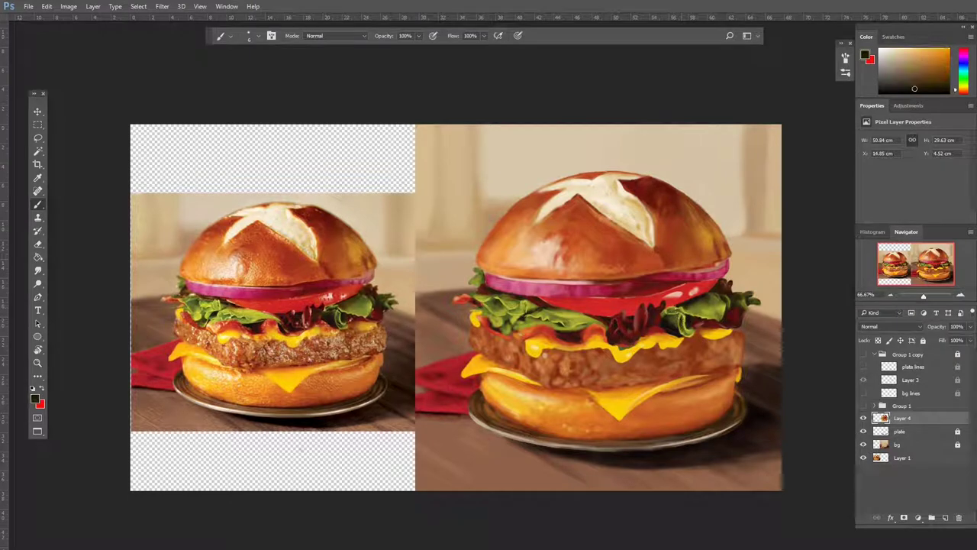
left_click(312, 311, "alt")
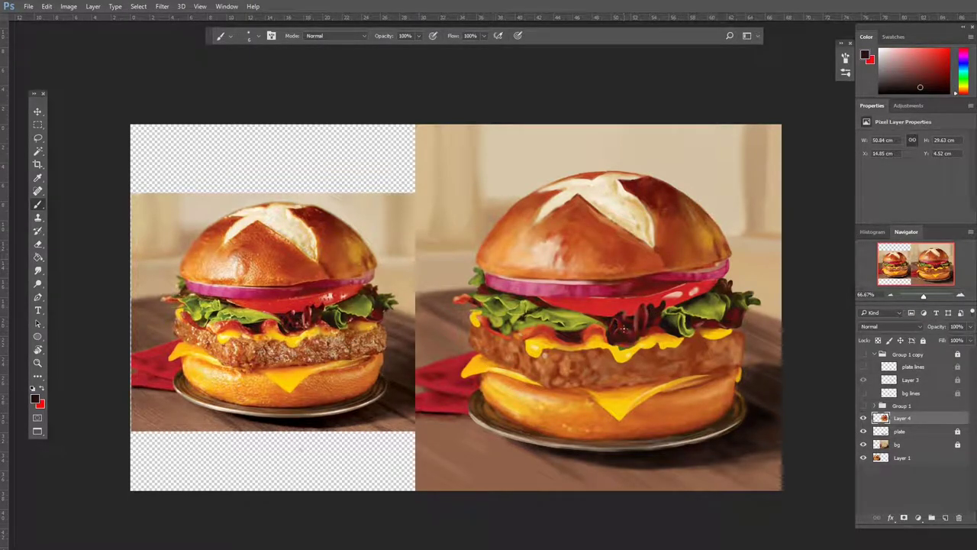
left_click(635, 336, "alt")
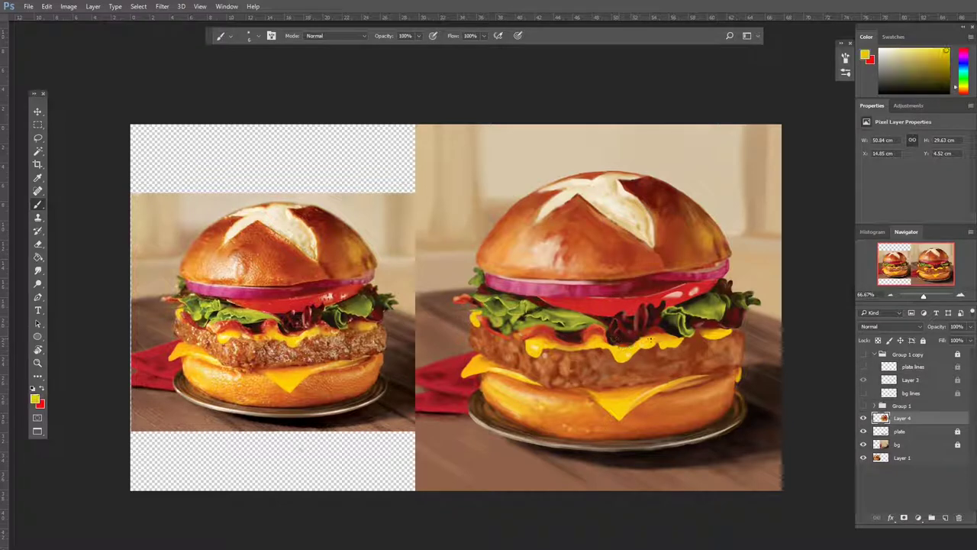
Step: Match deeper and darker tomato reds against the reference burger
left_click(299, 333, "alt")
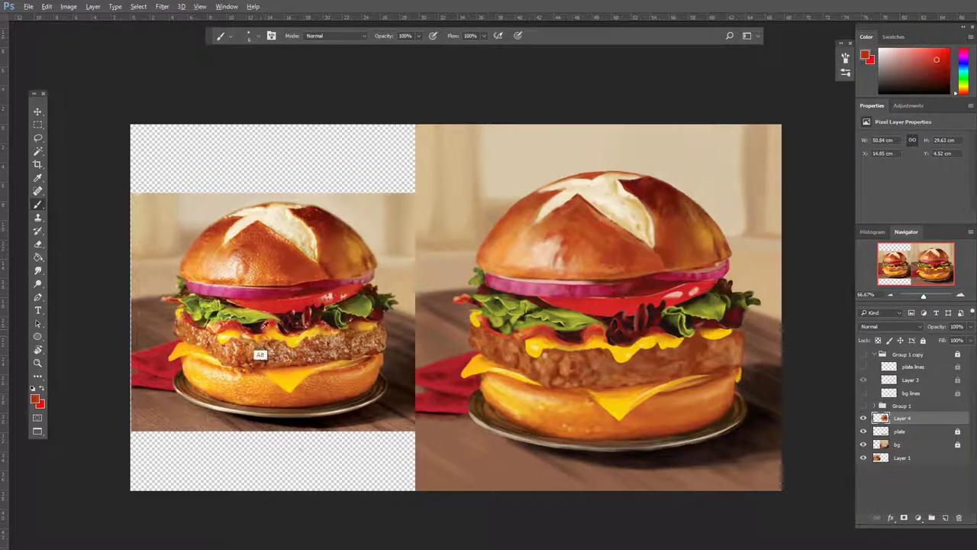
left_click(605, 304, "alt")
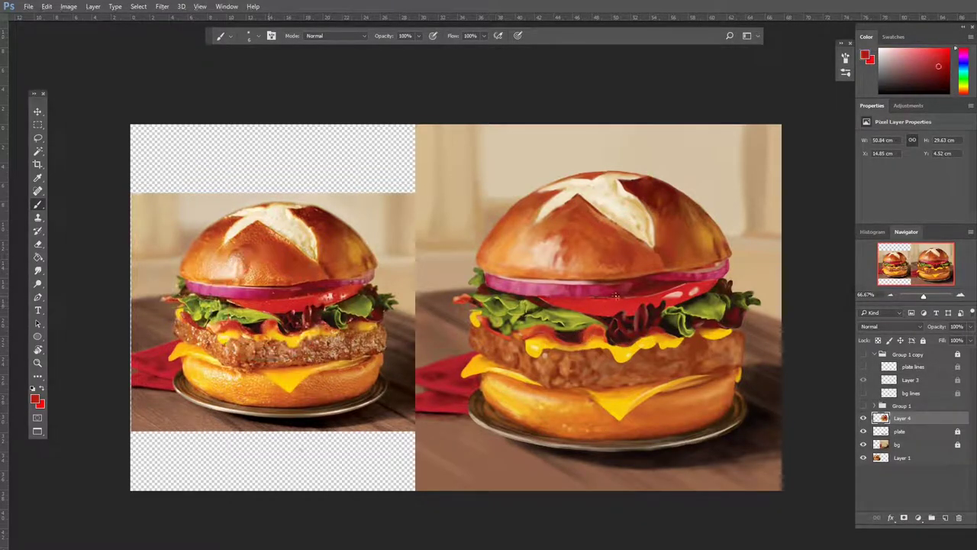
left_click(617, 333, "alt")
left_click(655, 293, "alt")
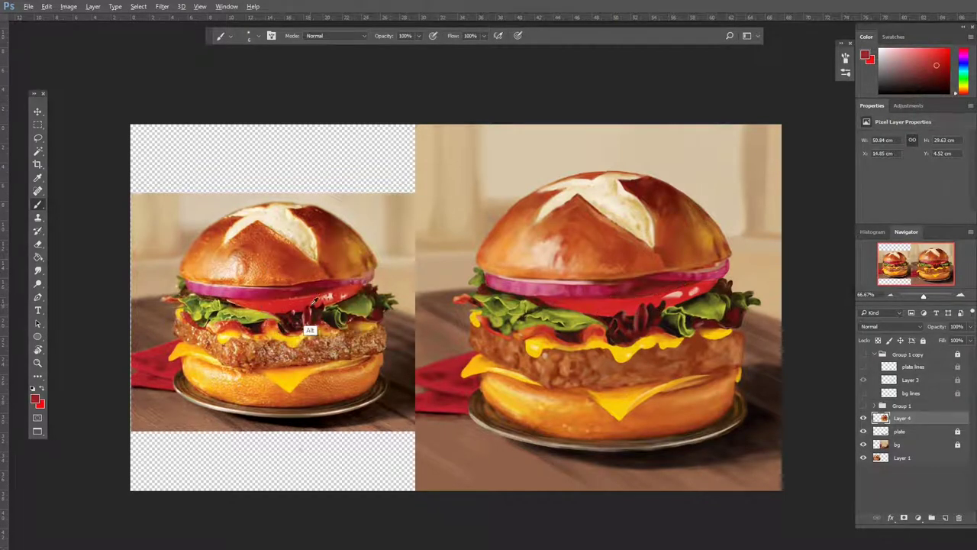
left_click(672, 318, "alt")
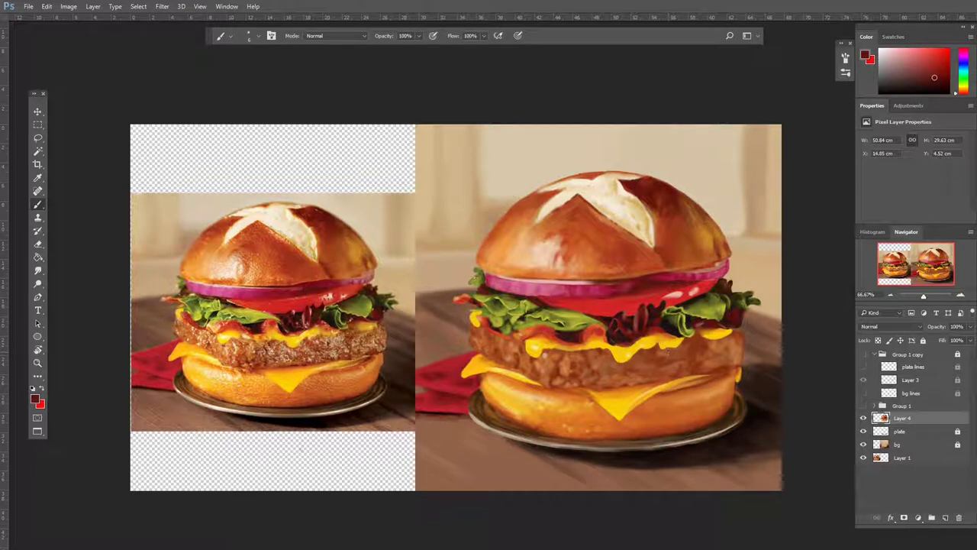
Step: Pick olive yellow, lettuce green and orange tones, briefly erasing parts of the painting
left_click(475, 281, "alt")
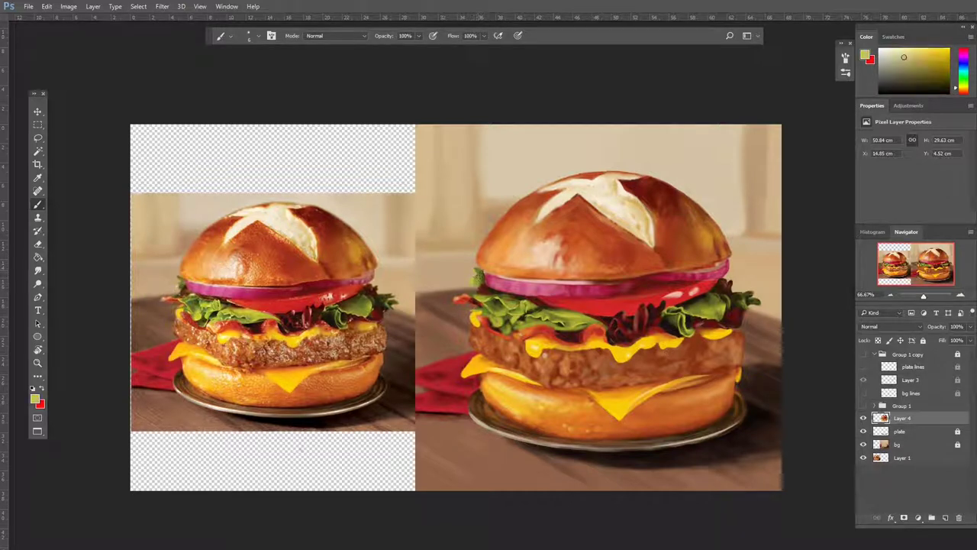
left_click(498, 296, "alt")
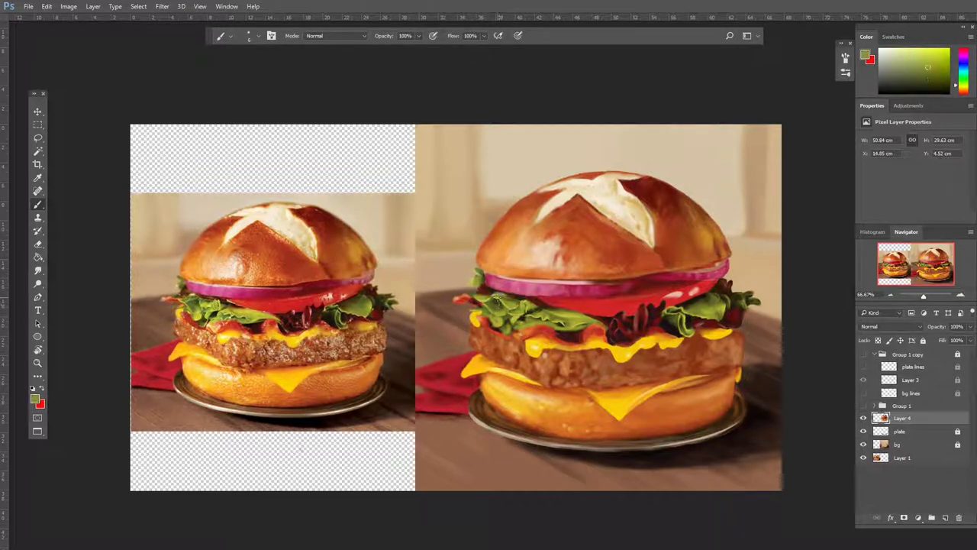
left_click(478, 293, "alt")
left_click(473, 302, "alt")
key("e")
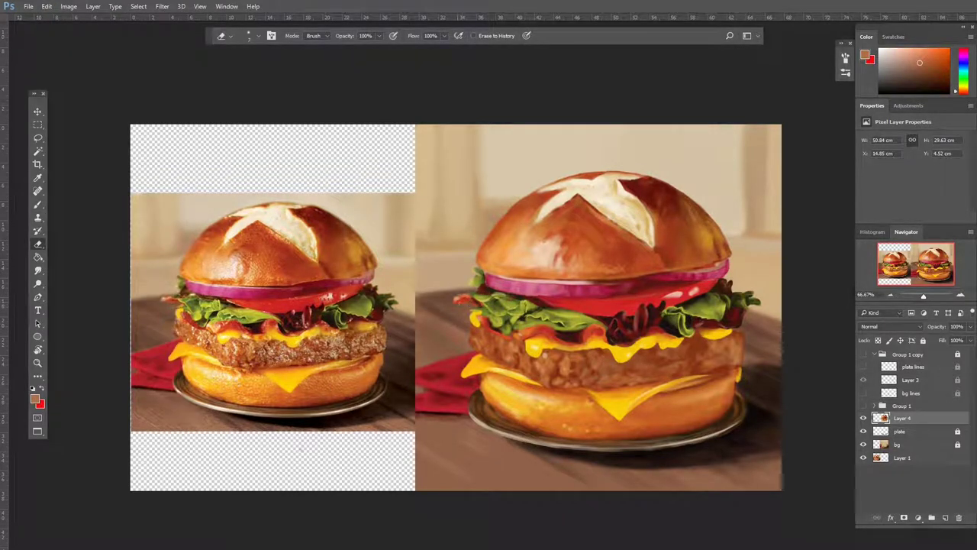
key("b")
Step: Sample tomato reds, a light pink highlight, cheese gold, lettuce yellow-green and patty brown
left_click(280, 286, "alt")
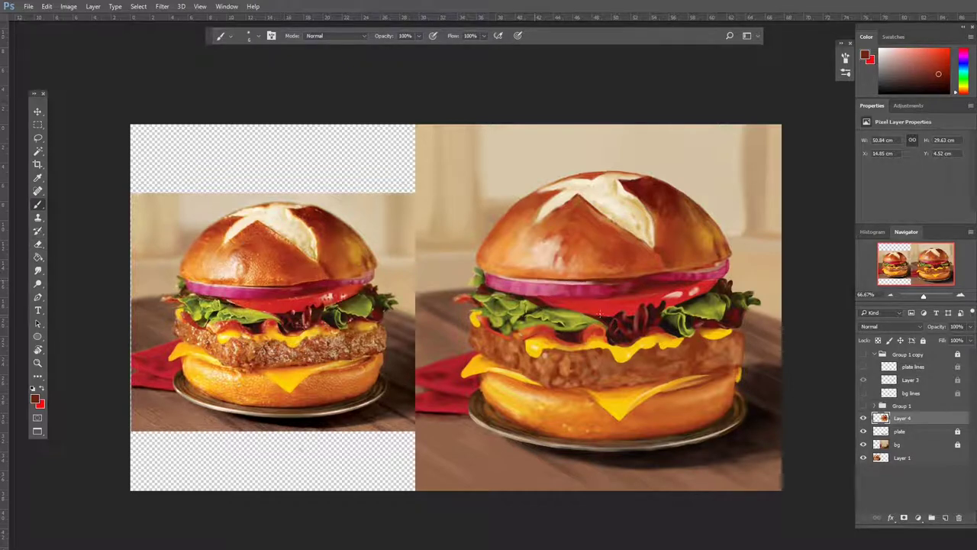
left_click(367, 276, "alt")
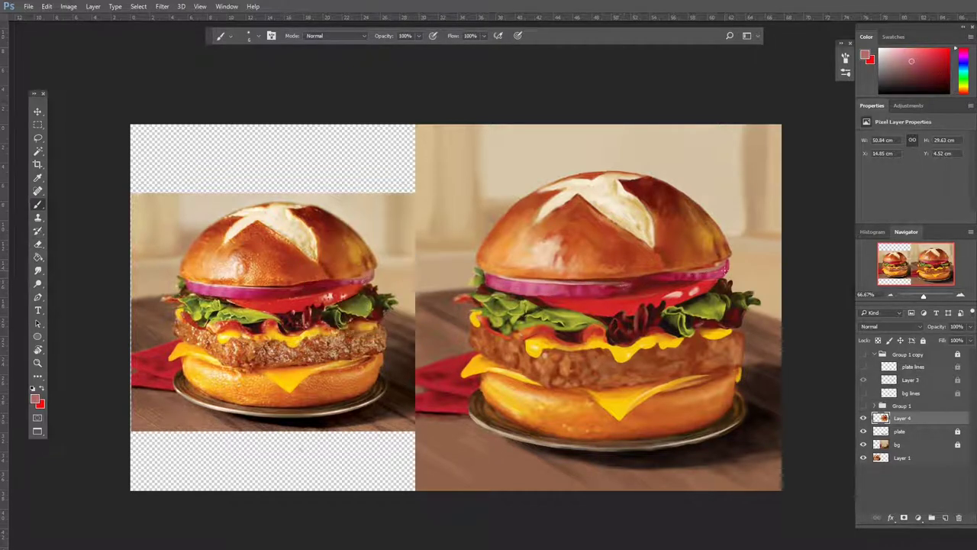
left_click(690, 285, "alt")
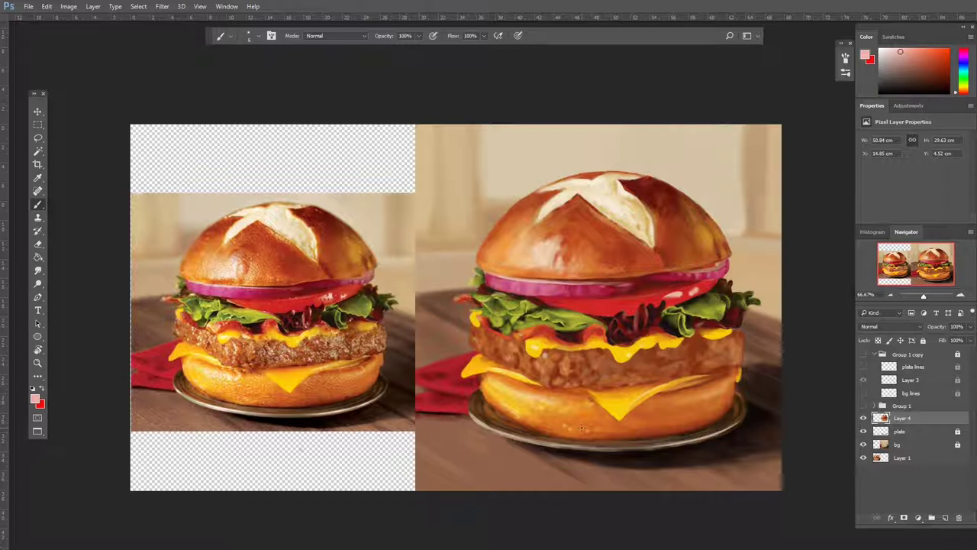
left_click(525, 313, "alt")
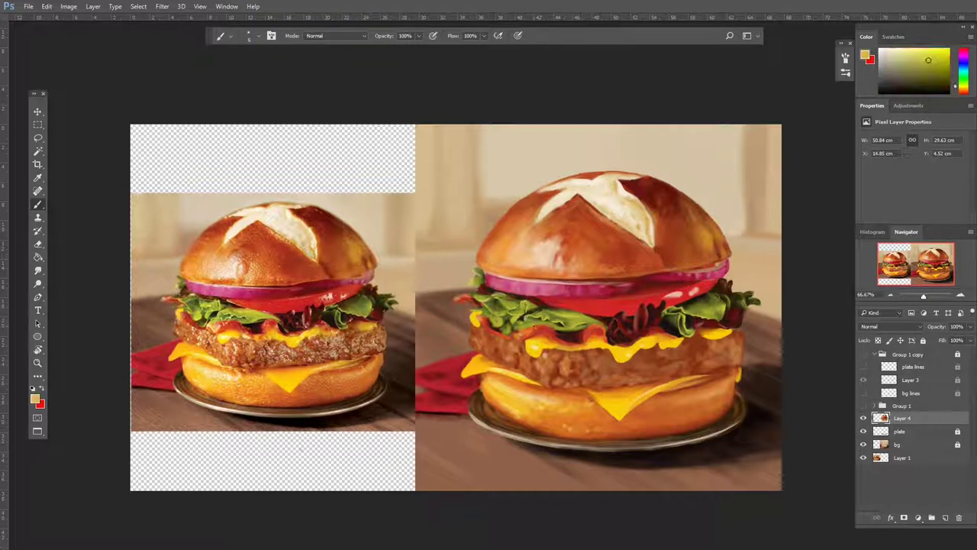
left_click(534, 326, "alt")
left_click(533, 321, "alt")
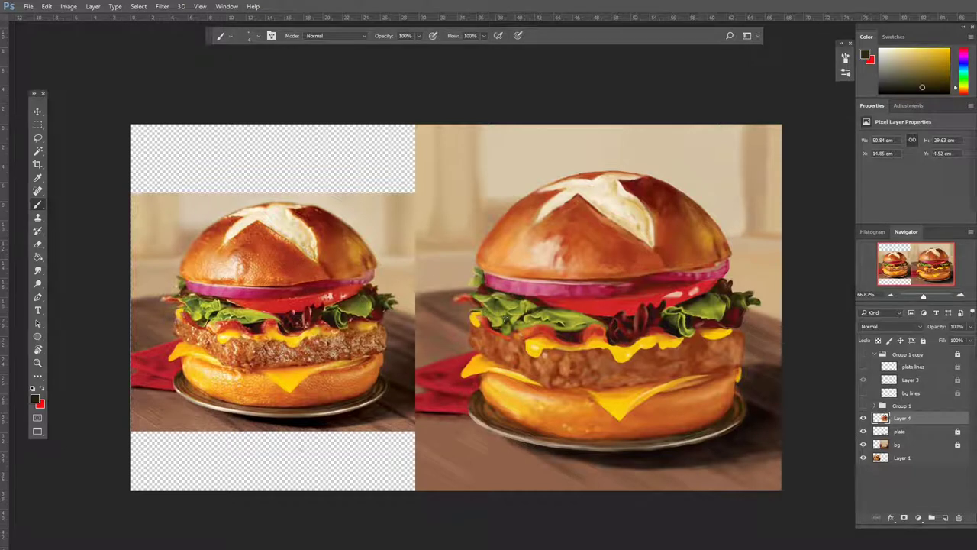
Step: Refine lettuce greens using dark olive from the reference and darker painted greens
left_click(508, 310, "alt")
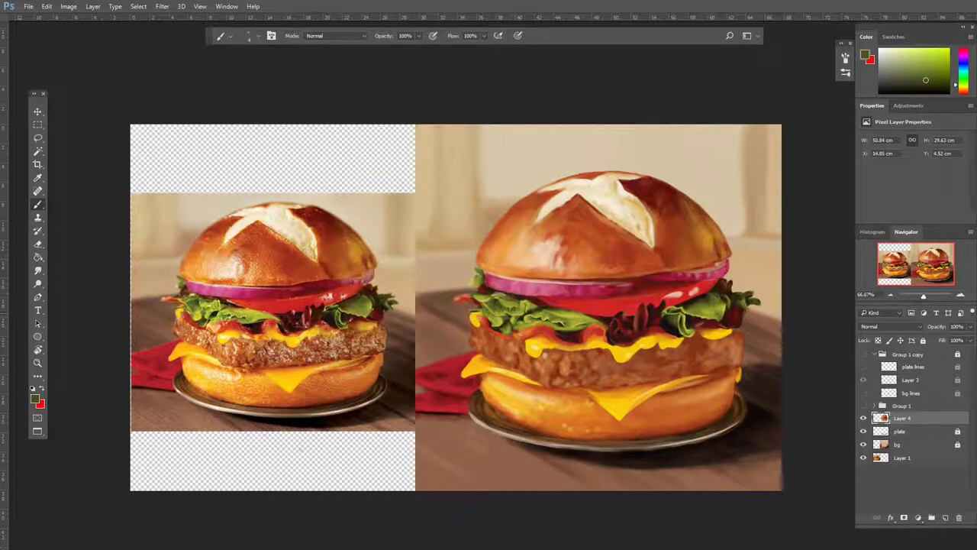
left_click(497, 302, "alt")
left_click(478, 296, "alt")
left_click(486, 288, "alt")
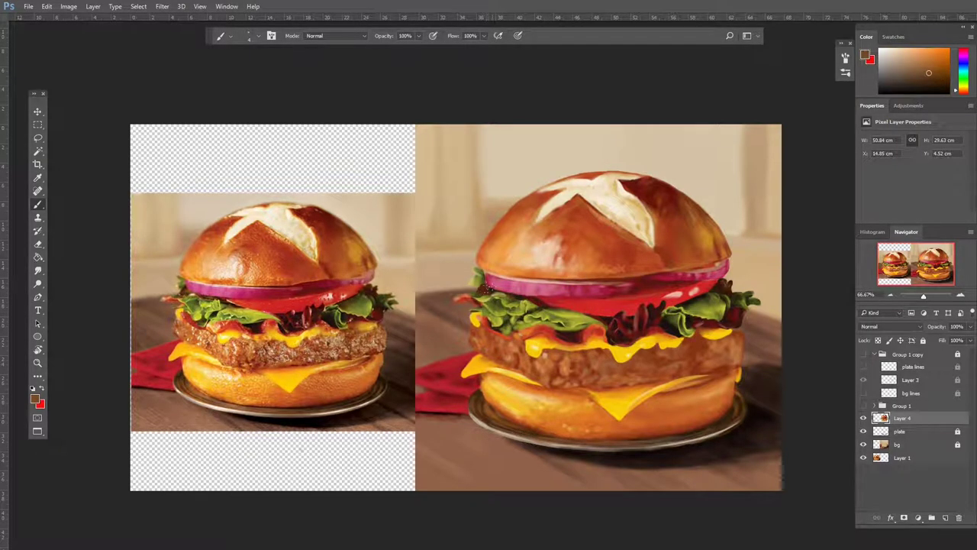
left_click(195, 304, "alt")
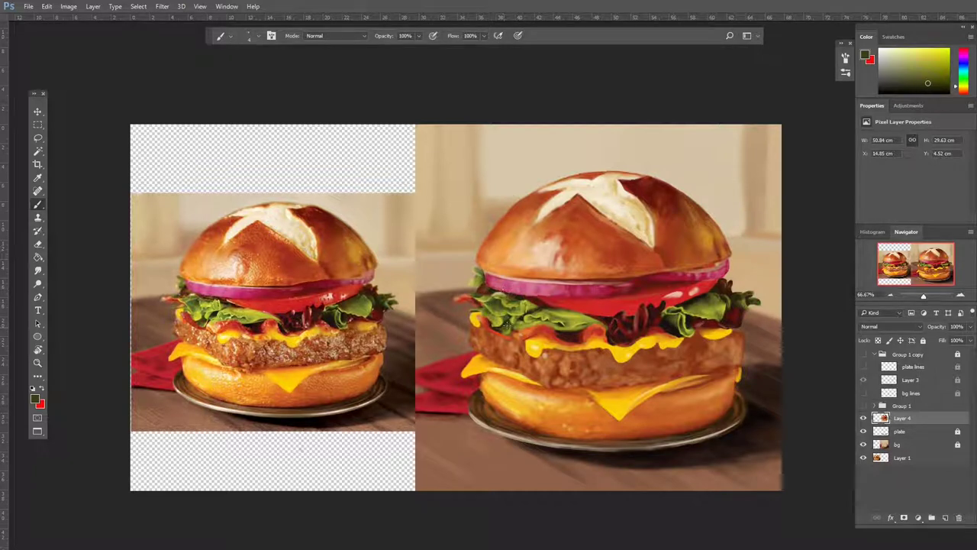
left_click(539, 303, "alt")
left_click(527, 298, "alt")
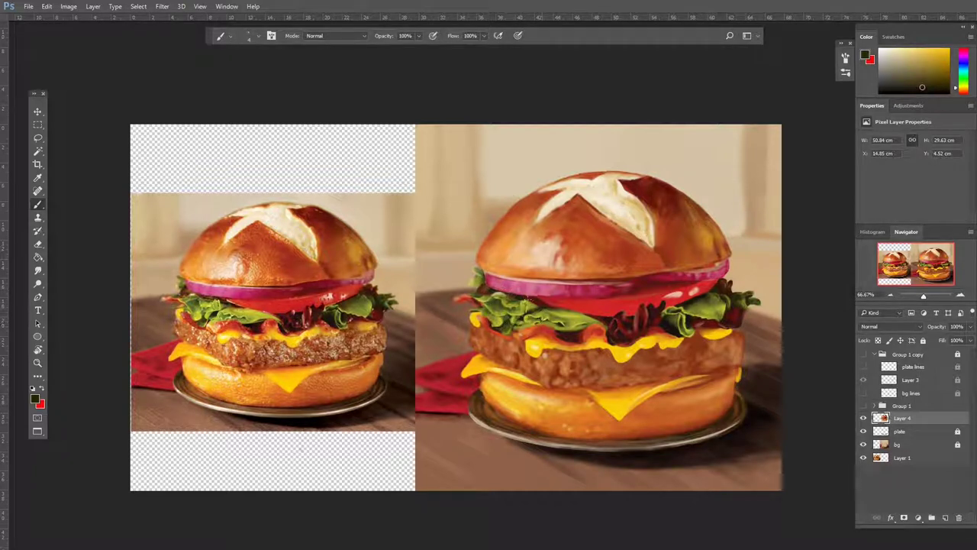
Step: Pick light olive and yellow-olive lettuce tones, then a darker olive-brown
left_click(527, 299, "alt")
left_click(241, 324, "alt")
left_click(689, 309, "alt")
left_click(364, 295, "alt")
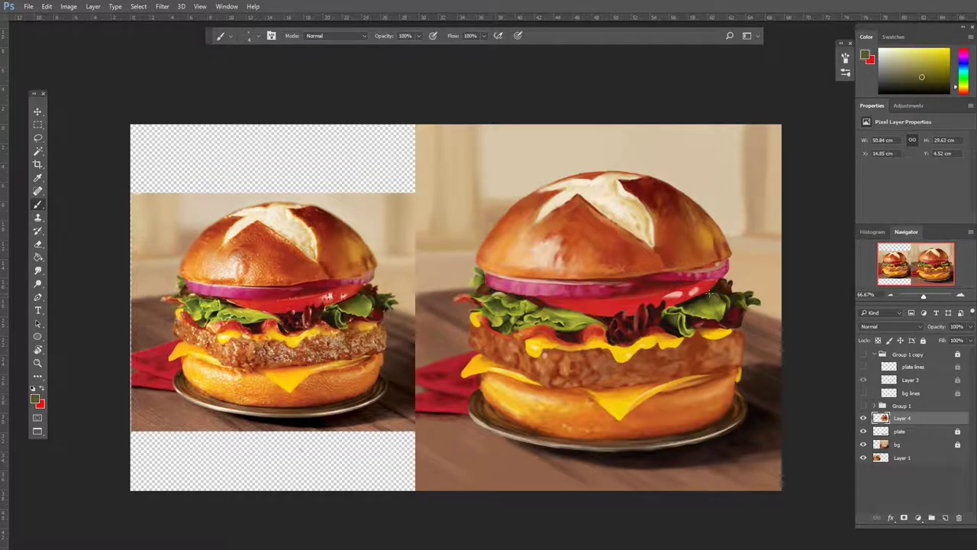
left_click(363, 295, "alt")
left_click(710, 323, "alt")
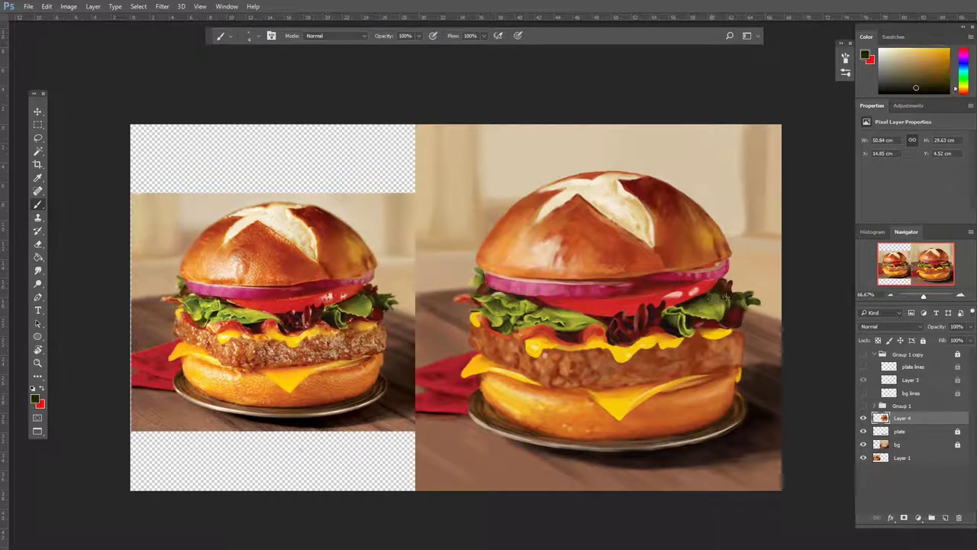
Step: Sample dark olive-yellow, orange and olive-green tones for the lettuce edges
left_click(720, 299, "alt")
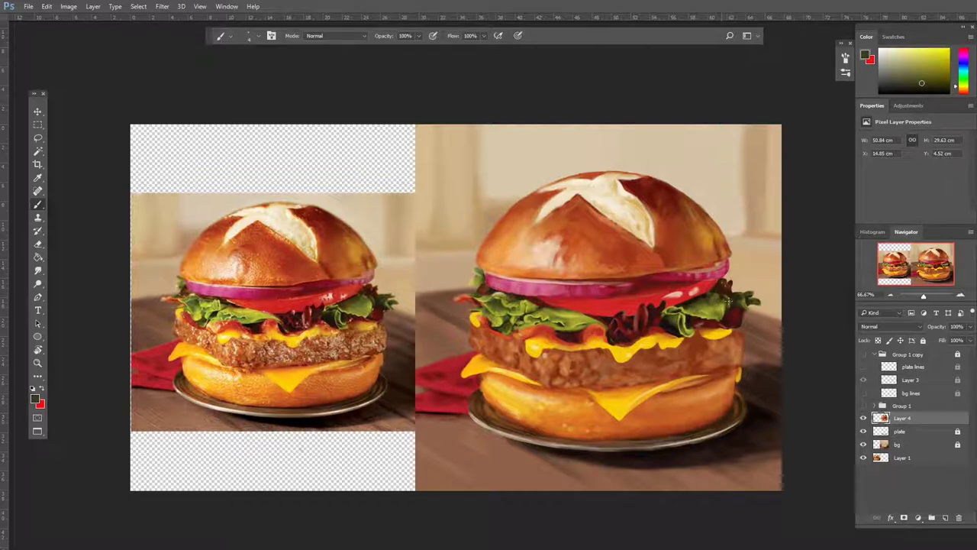
left_click(730, 301, "alt")
left_click(379, 307, "alt")
left_click(736, 303, "alt")
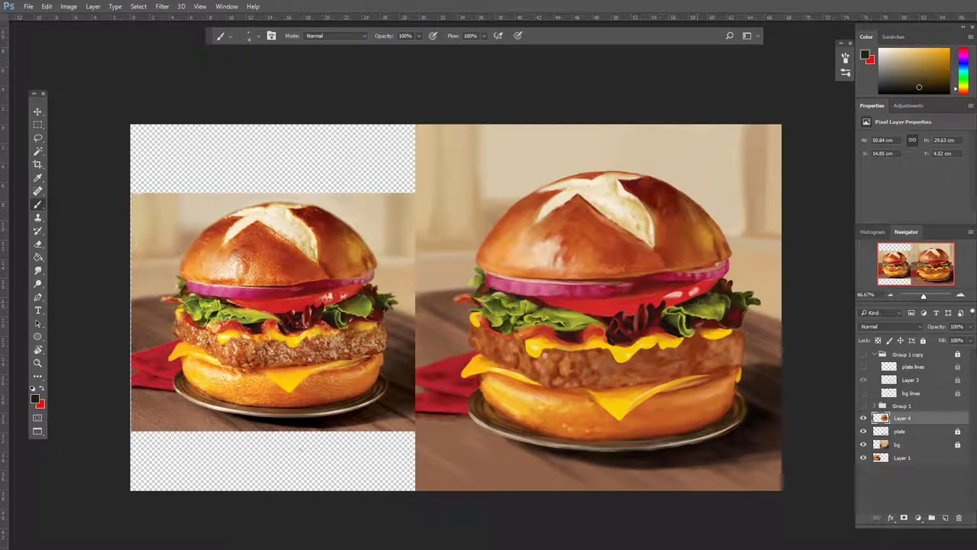
left_click(685, 307, "alt")
left_click(679, 326, "alt")
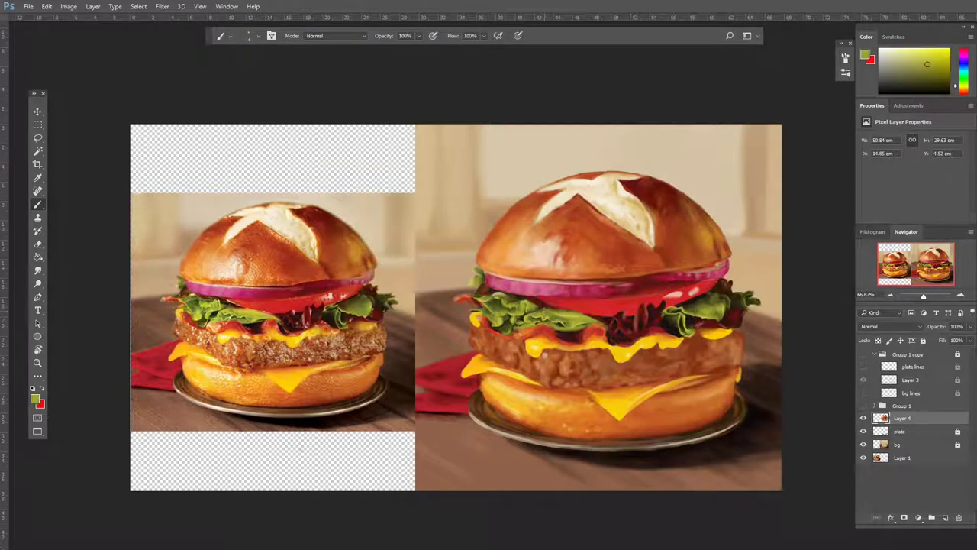
Step: Alternate dark and muted tomato reds with olive-yellow lettuce tones
left_click(639, 312, "alt")
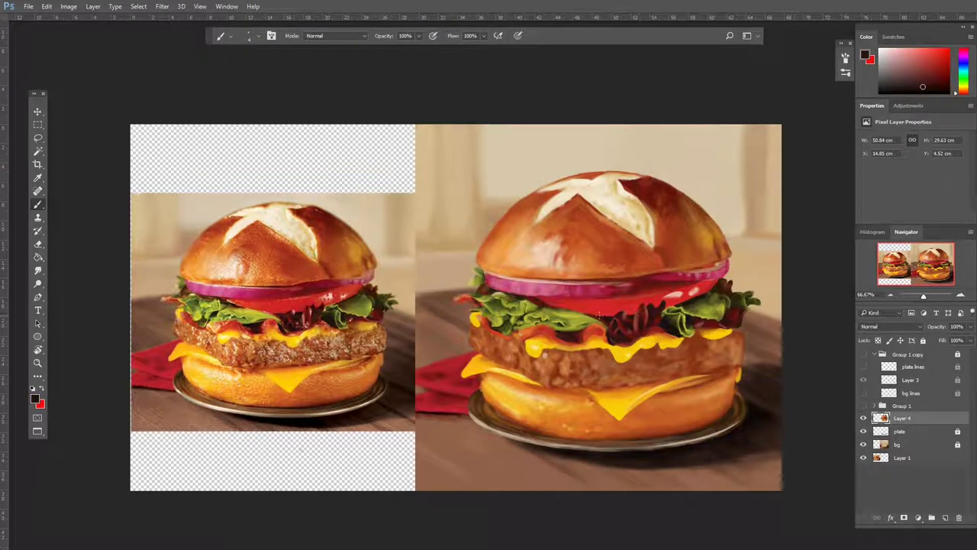
left_click(233, 302, "alt")
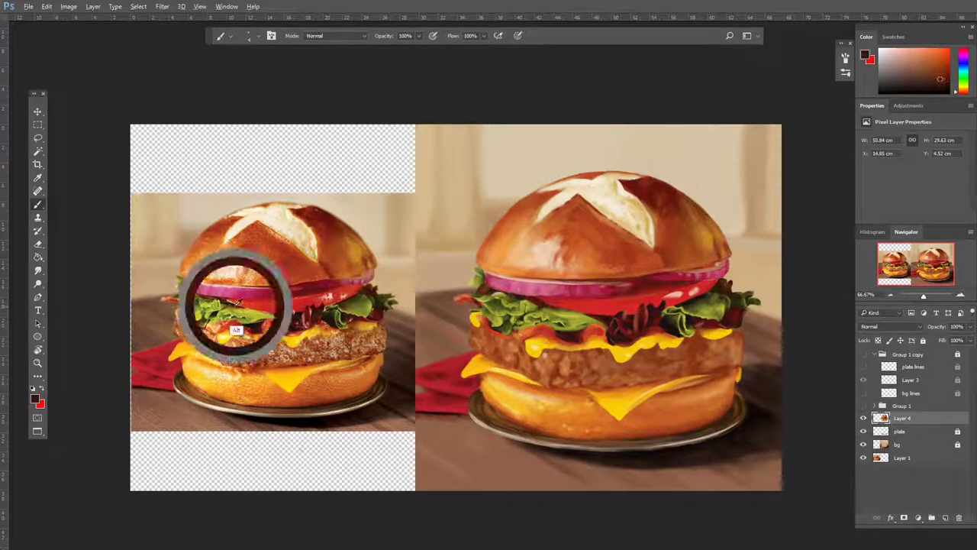
left_click(540, 306, "alt")
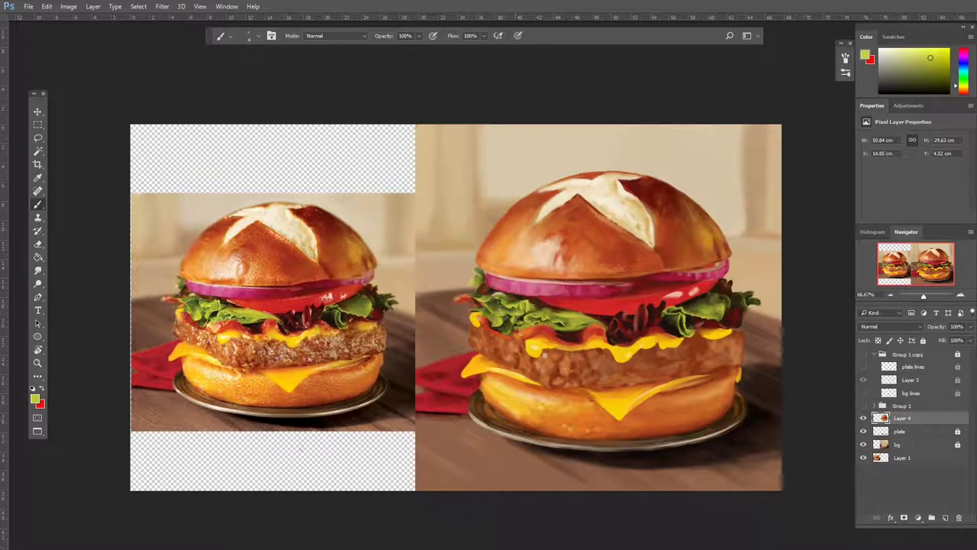
left_click(484, 305, "alt")
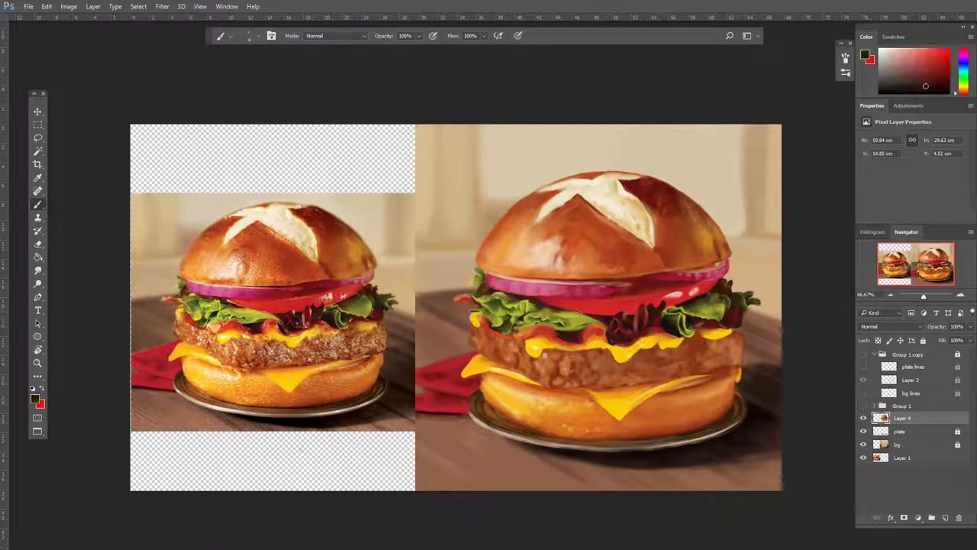
left_click(555, 310, "alt")
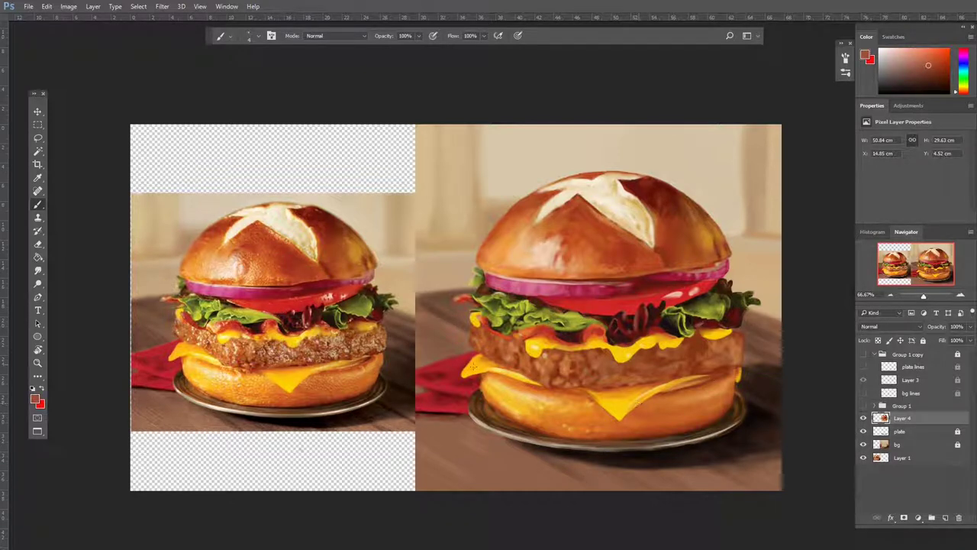
left_click(519, 300, "alt")
left_click(668, 335, "alt")
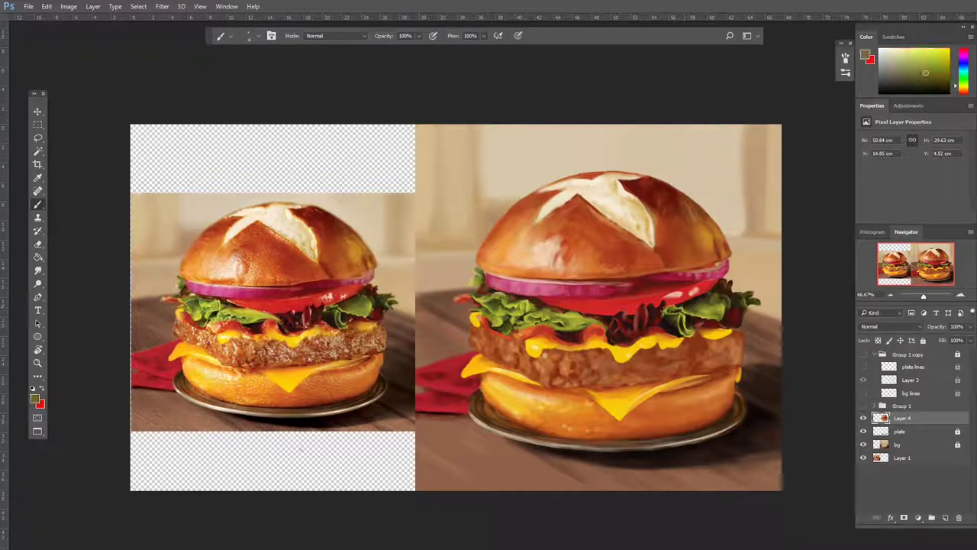
Step: Sample lettuce green and olive-yellow, then paint a light olive-yellow lettuce highlight
left_click(715, 298, "alt")
left_click(683, 298, "alt")
left_click(685, 302, "alt")
left_click(682, 323, "alt")
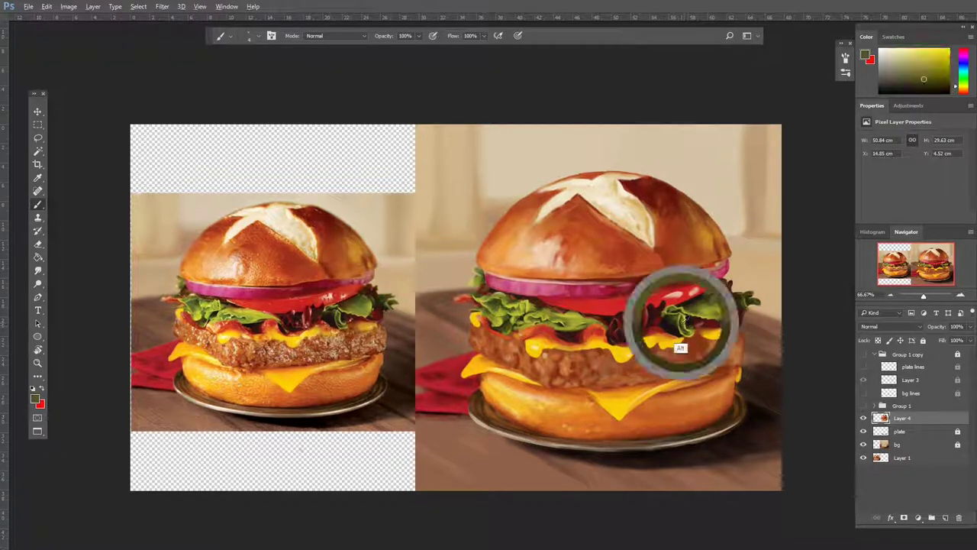
left_click(706, 313, "alt")
left_click_drag(706, 319, 712, 322)
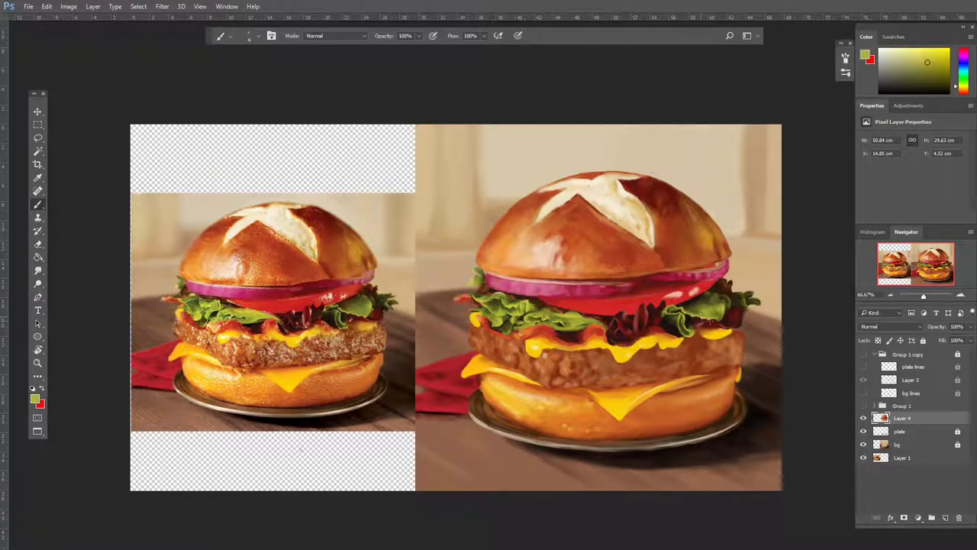
Step: Save the painting with File > Save
left_click(735, 306, "alt")
left_click(29, 6)
left_click(45, 113)
Step: Sample olive, cheese yellows and oranges, tomato red, patty orange and sauce red from the painting
left_click(697, 309, "alt")
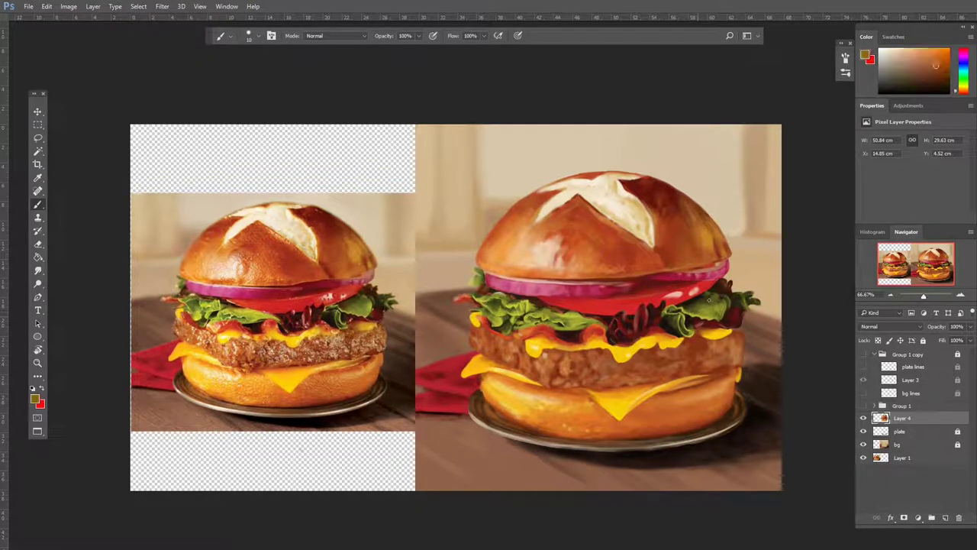
left_click(718, 331, "alt")
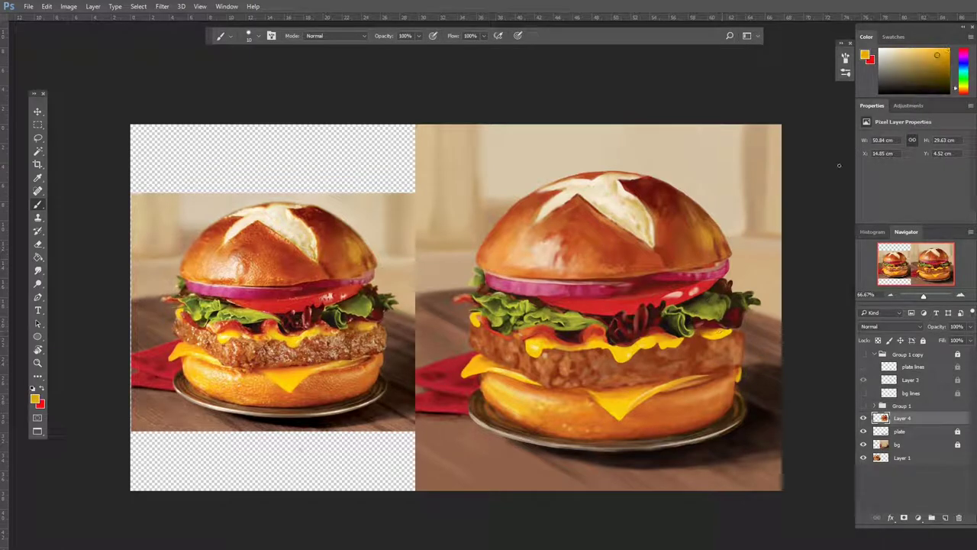
left_click(706, 357, "alt")
left_click(717, 333, "alt")
left_click(721, 336, "alt")
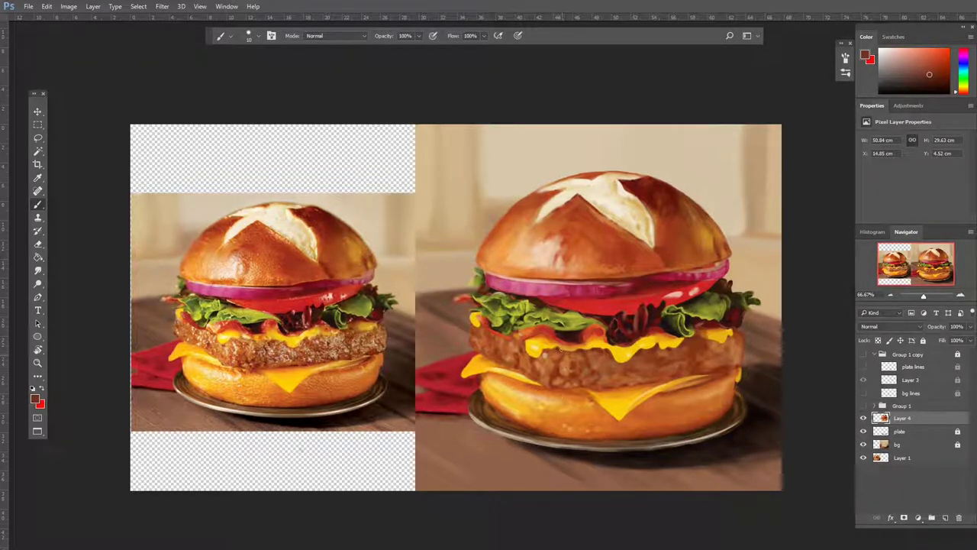
left_click(558, 349, "alt")
left_click(505, 333, "alt")
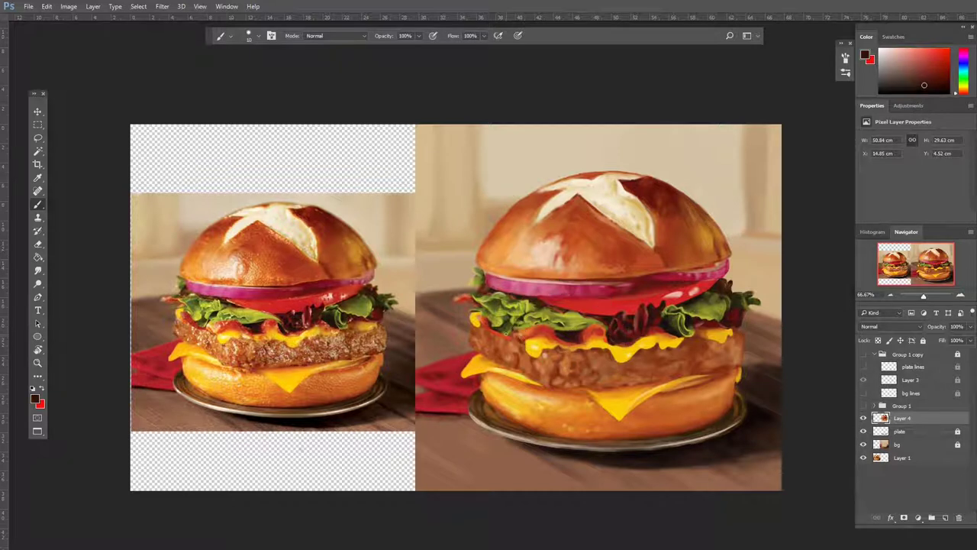
Step: Match light peach bun, reds and orange-yellow cheese tones to the reference
left_click(212, 353, "alt")
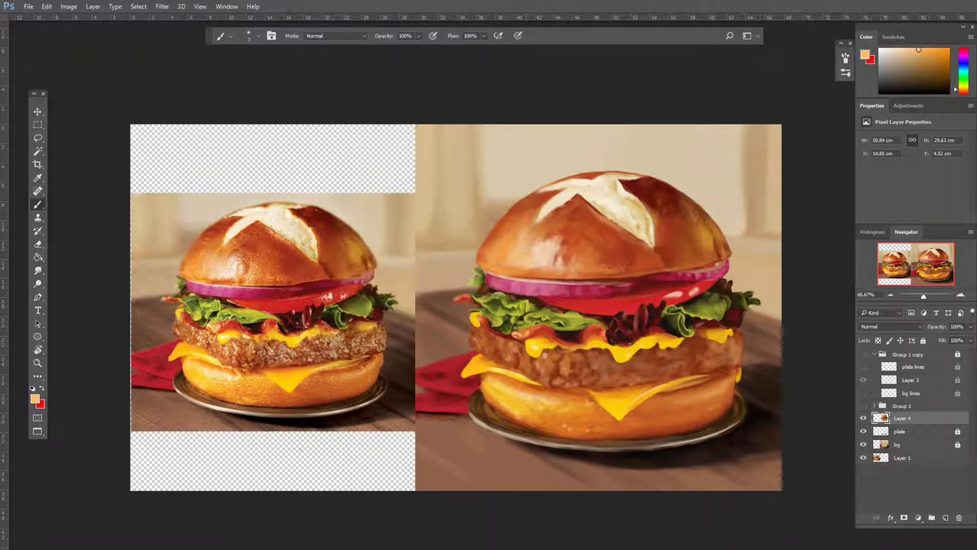
left_click(182, 309, "alt")
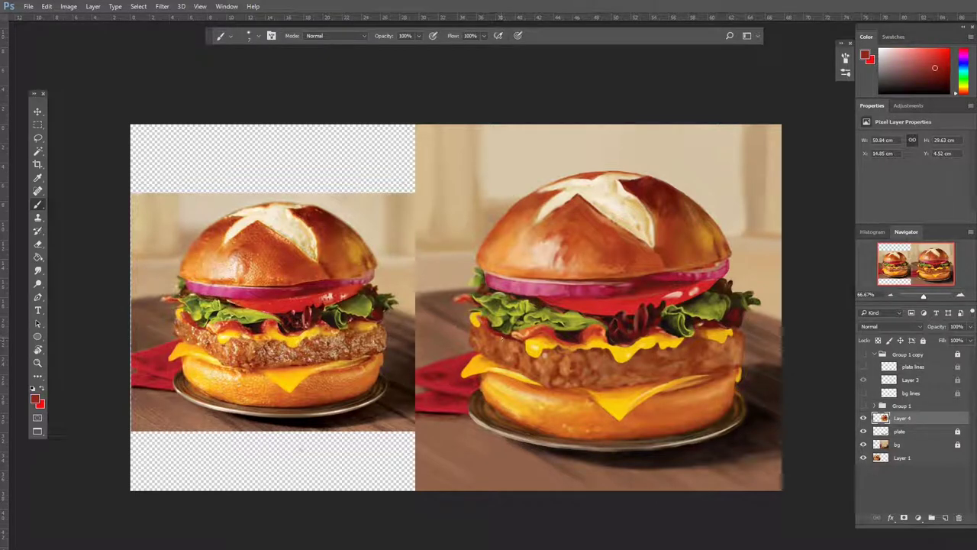
left_click(468, 395, "alt")
left_click(474, 347, "alt")
left_click(479, 367, "alt")
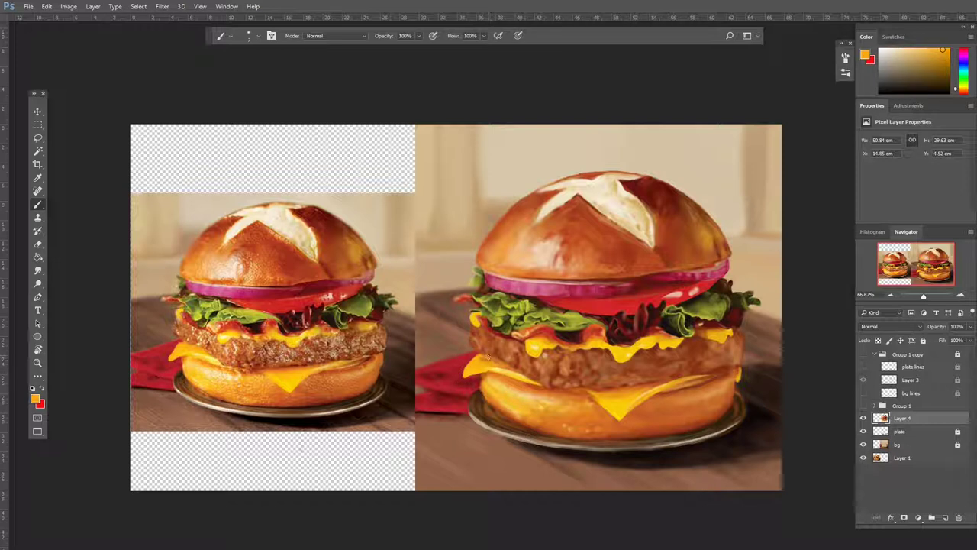
left_click(261, 371, "alt")
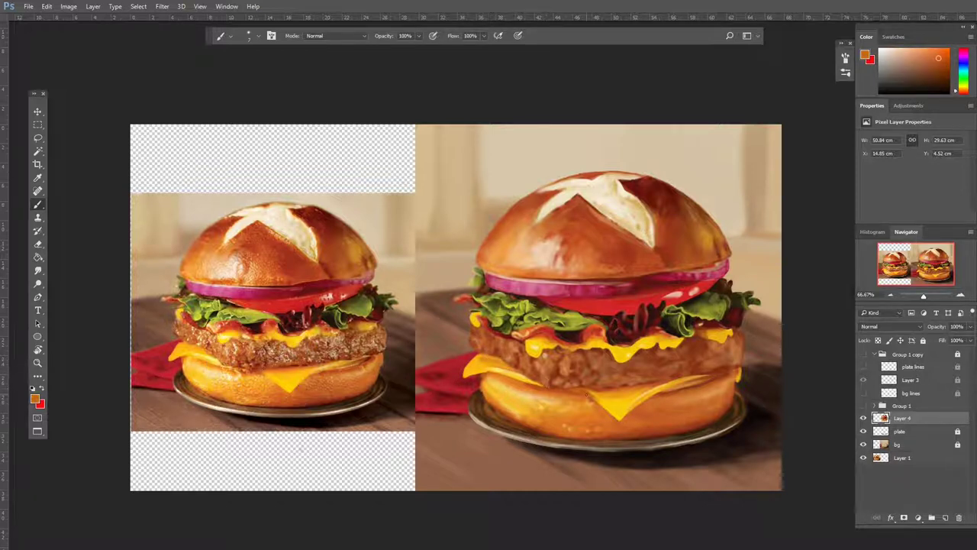
Step: Choose dark red-brown and red tones and darken the bottom bun's lower edge
left_click(596, 391, "alt")
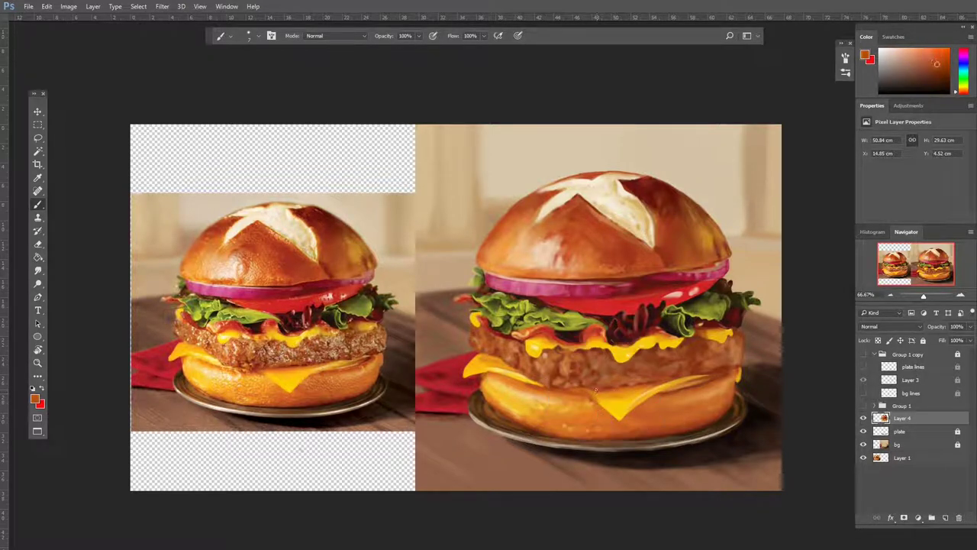
left_click(595, 398, "alt")
left_click(693, 378, "alt")
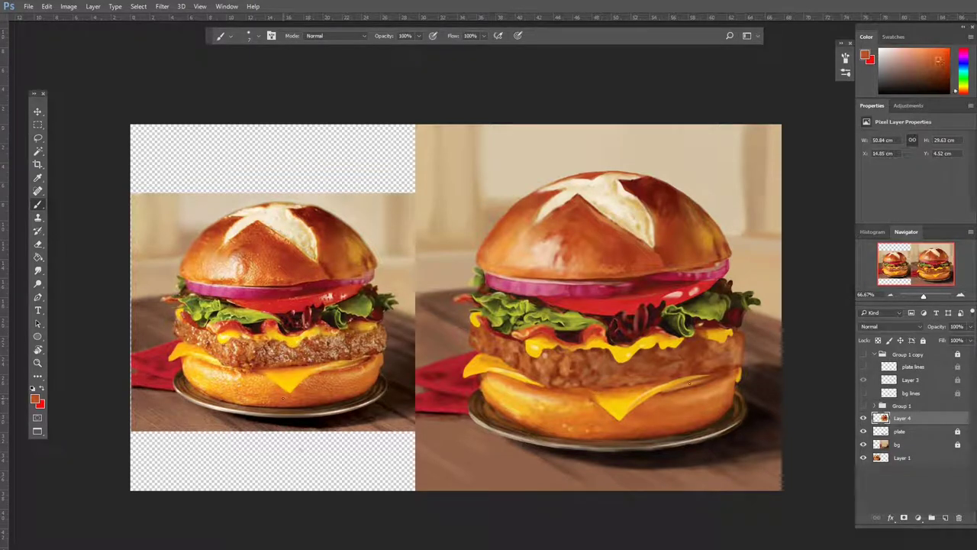
left_click(726, 371, "alt")
left_click(359, 360, "alt")
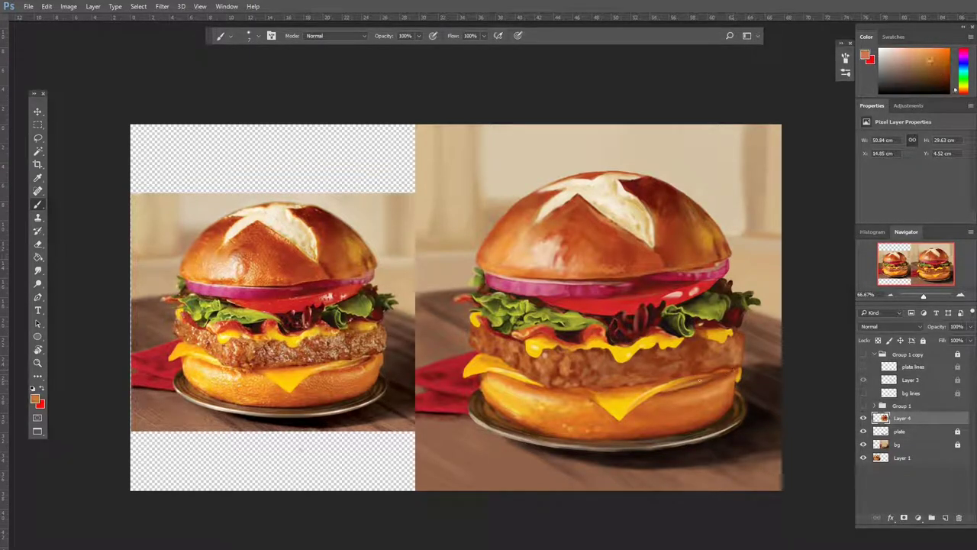
left_click(705, 414, "alt")
left_click(363, 349, "alt")
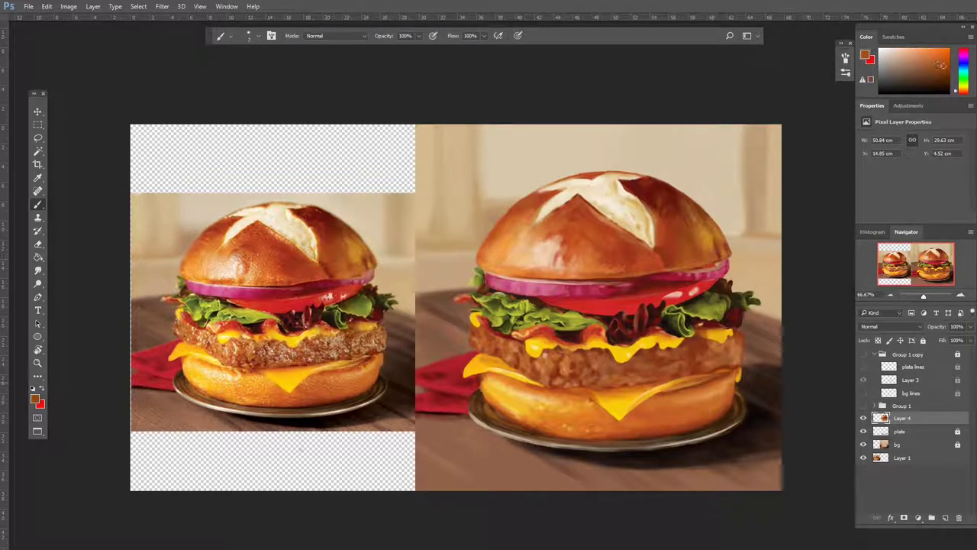
left_click(653, 388, "alt")
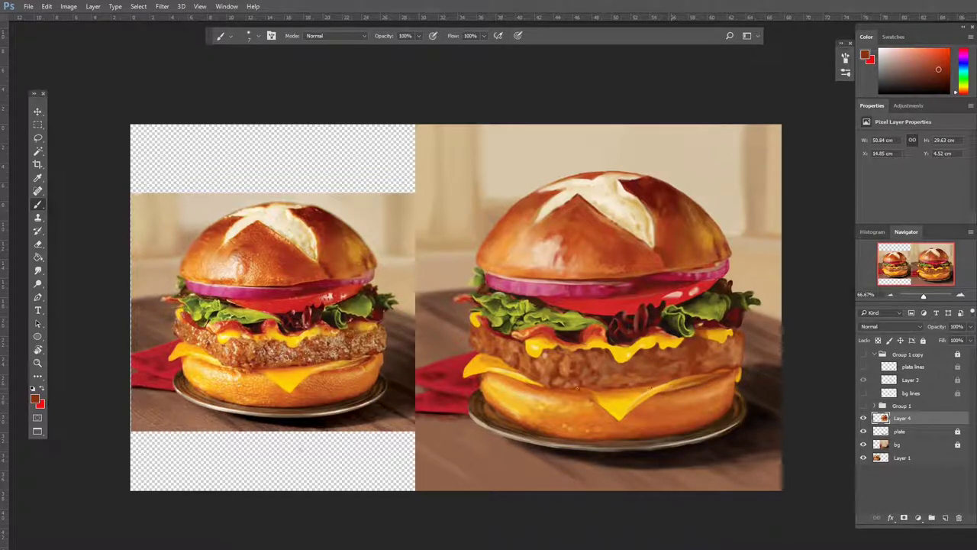
left_click_drag(584, 391, 600, 388)
Step: Pick bun oranges, a darker shading red-brown, and the reference patty colour
left_click(642, 394, "alt")
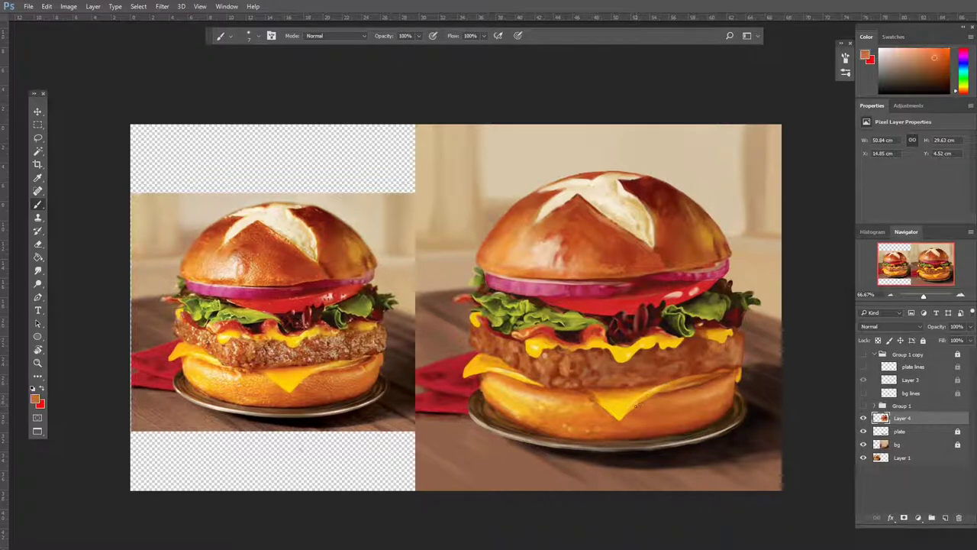
left_click(653, 403, "alt")
left_click(587, 419, "alt")
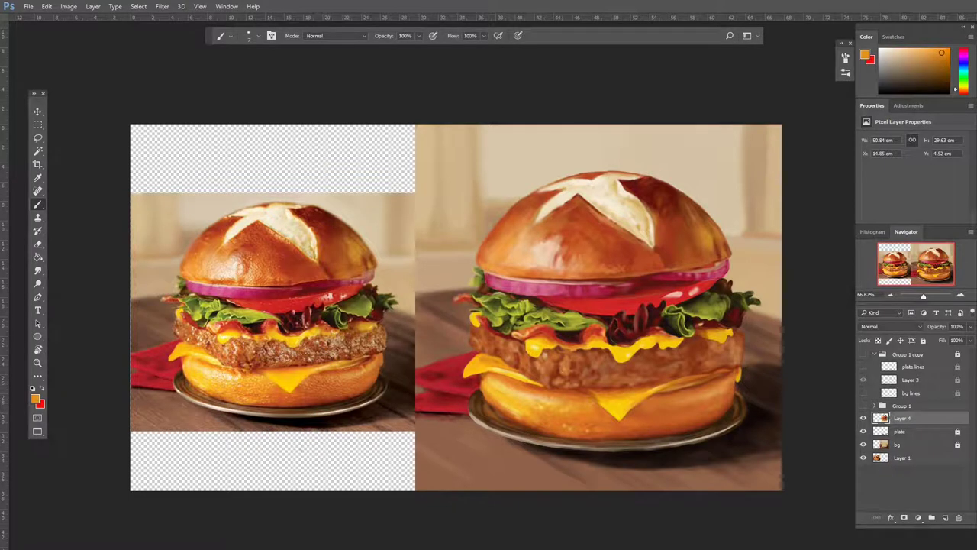
left_click(592, 394, "alt")
left_click(253, 376, "alt")
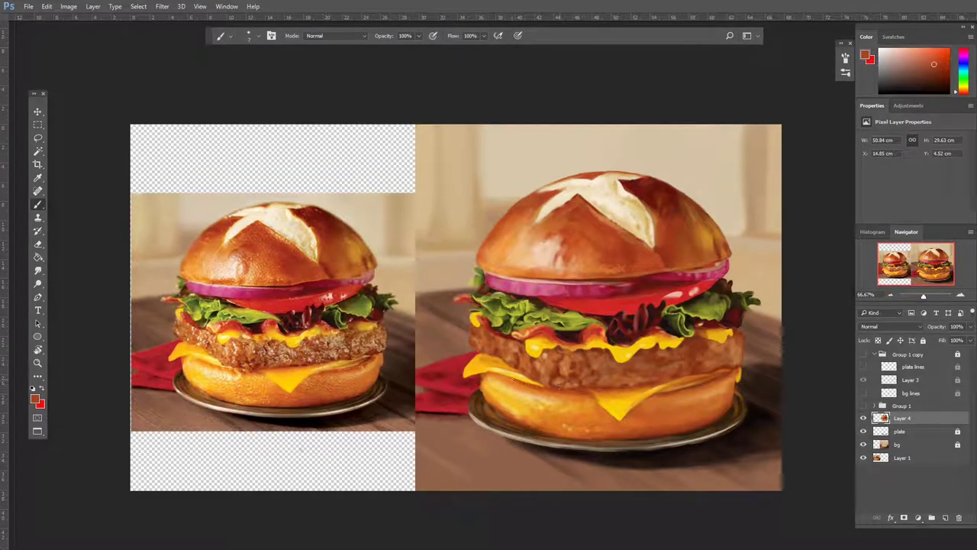
left_click(202, 395, "alt")
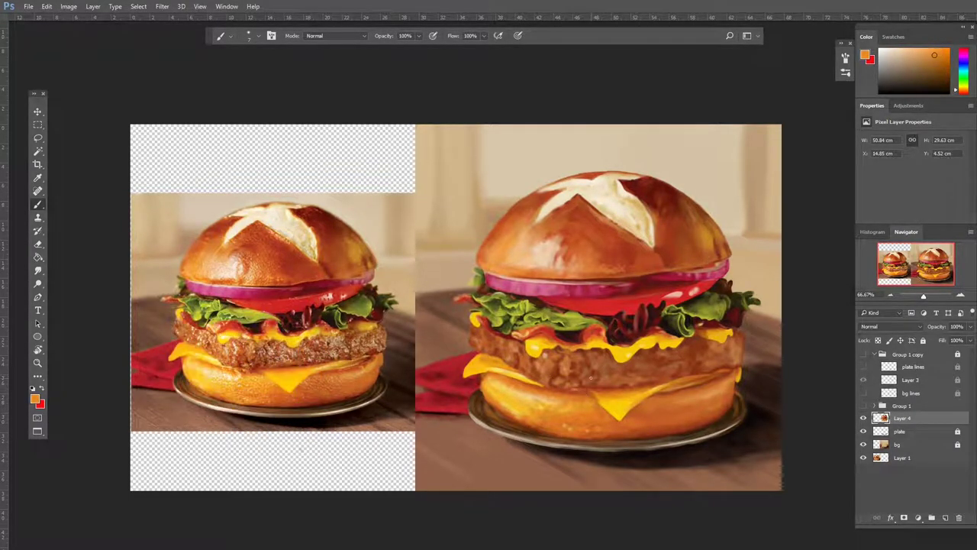
left_click(294, 365, "alt")
left_click(339, 346, "alt")
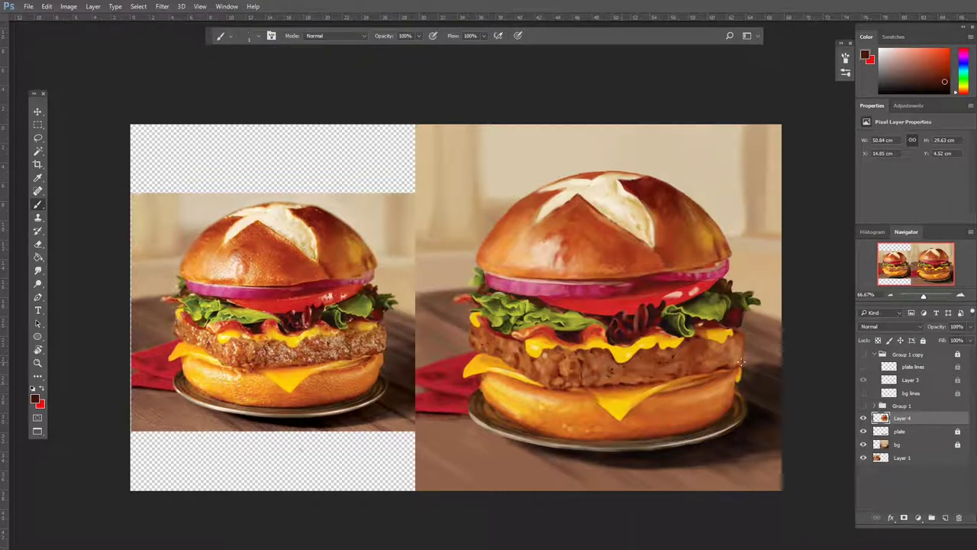
Step: Sample red-brown patty shades and darken a small patch of the painted patty
left_click(693, 388, "alt")
left_click(569, 301, "alt")
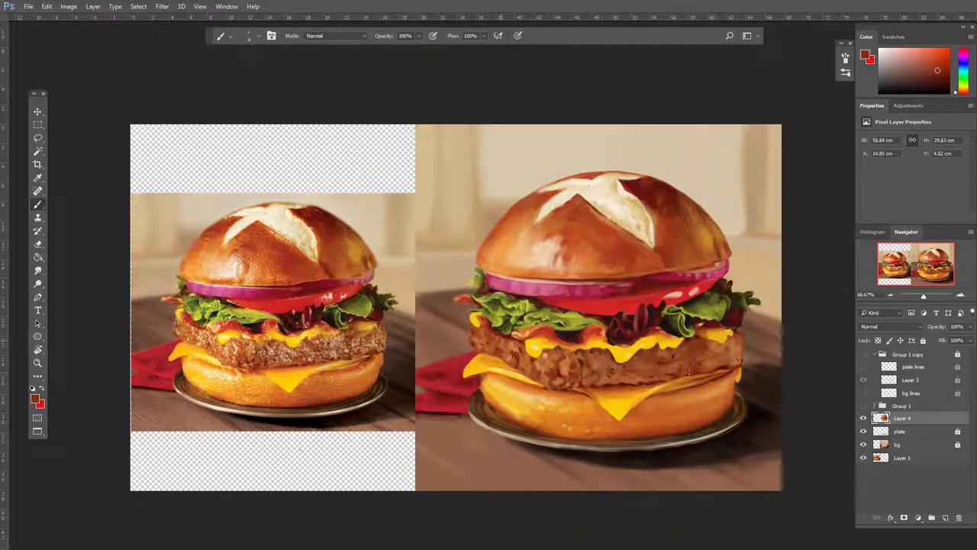
left_click(646, 353, "alt")
left_click_drag(643, 371, 633, 364)
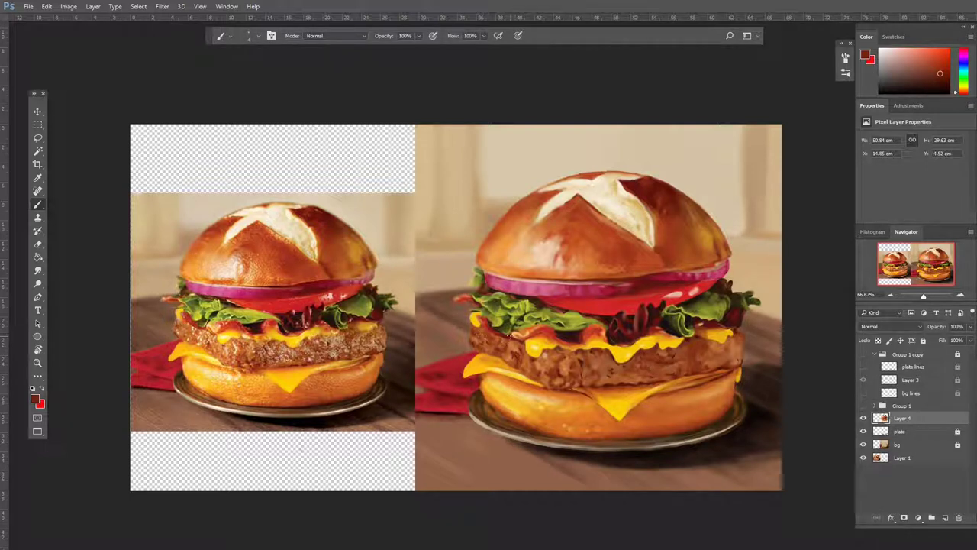
Step: Sample orange and dark red tones and add bright orange marks along the cheese edge
left_click(519, 361, "alt")
left_click(521, 370, "alt")
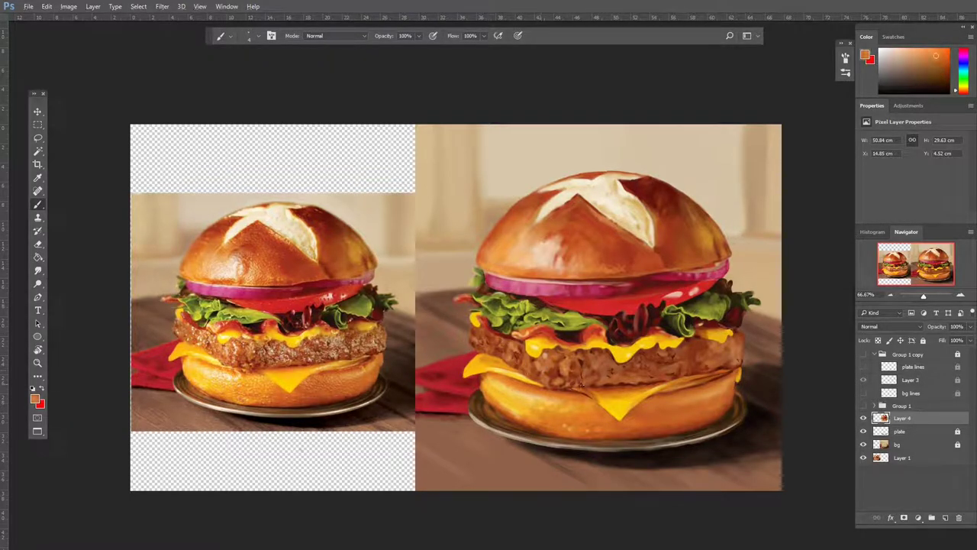
left_click(582, 382, "alt")
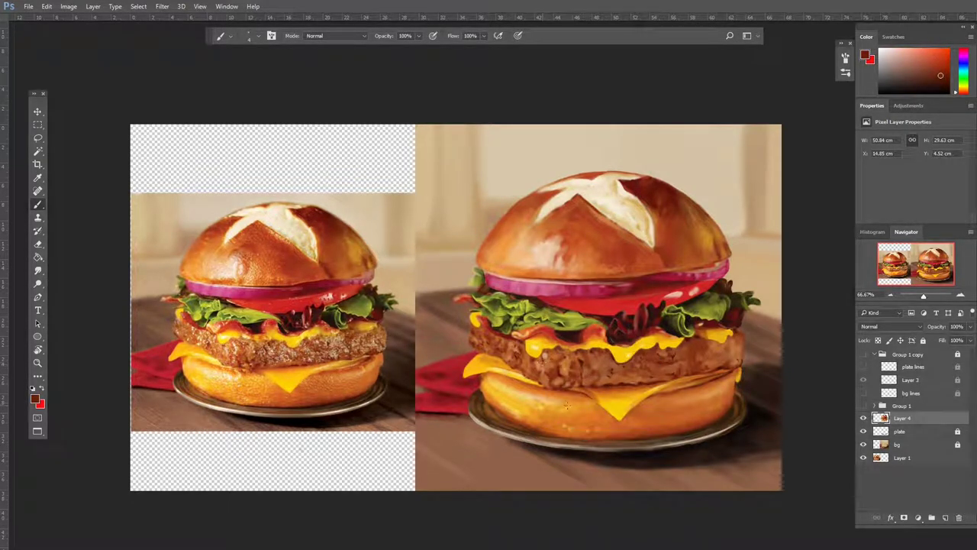
left_click(554, 389, "alt")
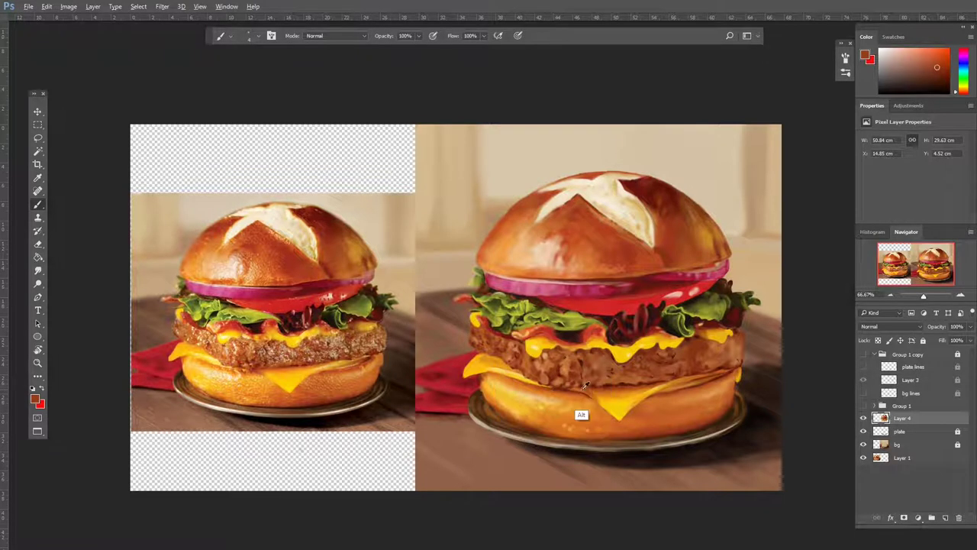
left_click(569, 382, "alt")
left_click_drag(568, 382, 588, 393)
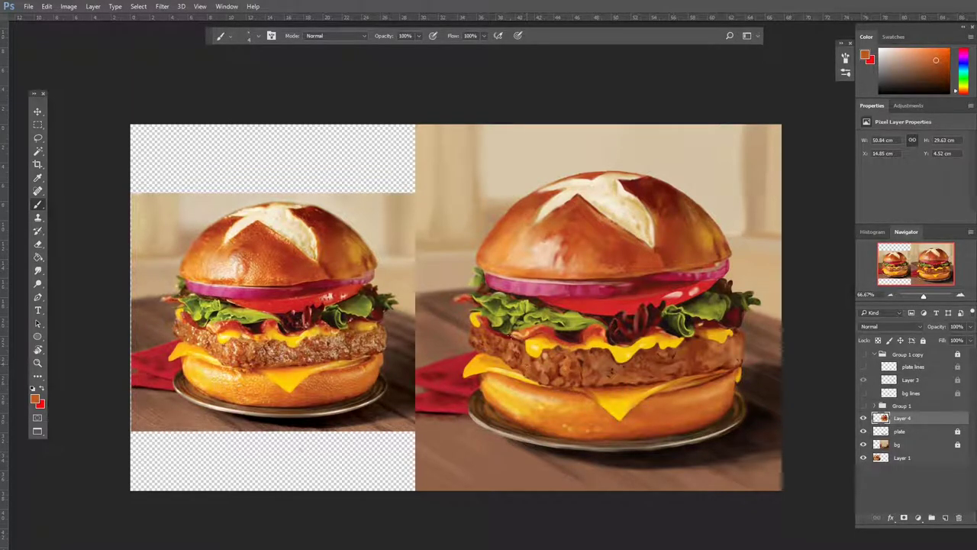
left_click_drag(485, 332, 496, 348)
Step: Sample patty, cheese and bun tones from reference and painting, then brighten a patty patch
left_click(256, 353, "alt")
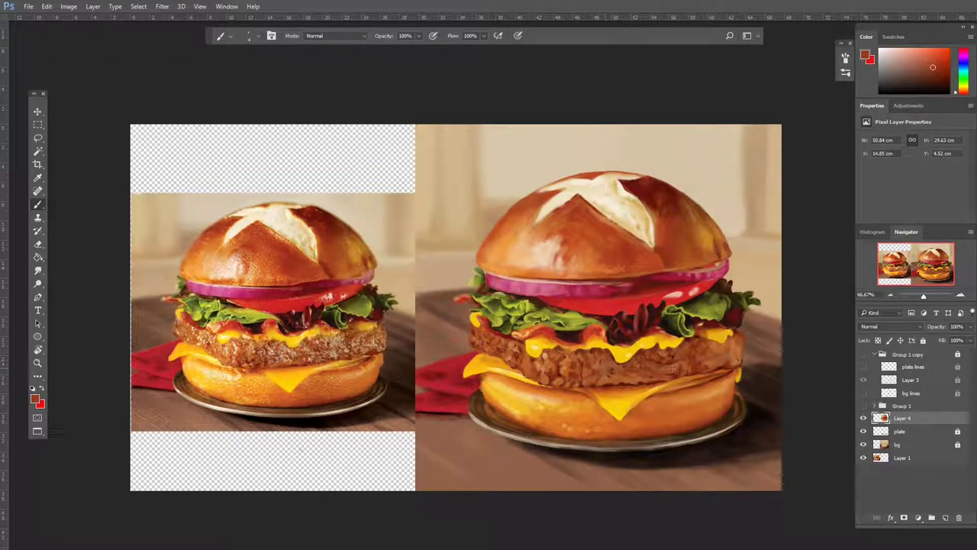
left_click(611, 366, "alt")
left_click(608, 367, "alt")
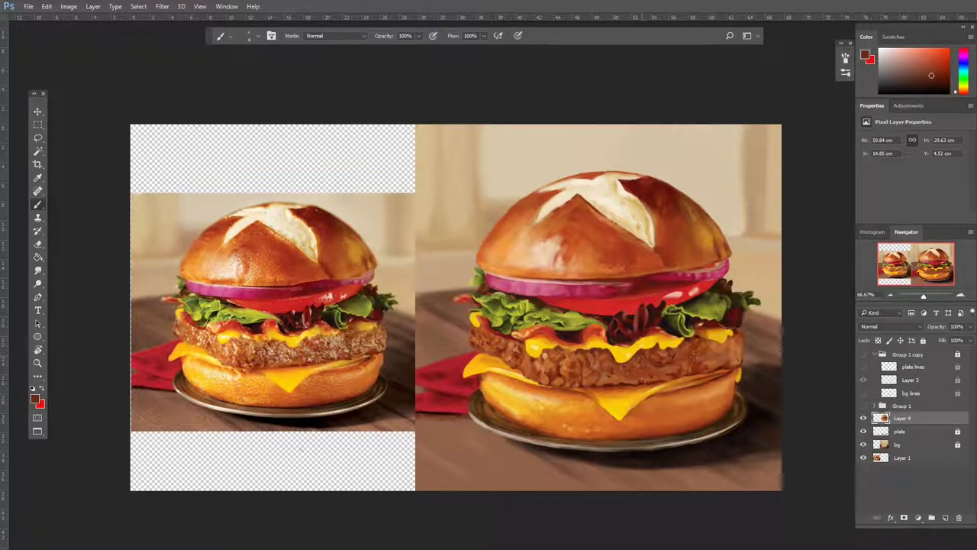
left_click(377, 338, "alt")
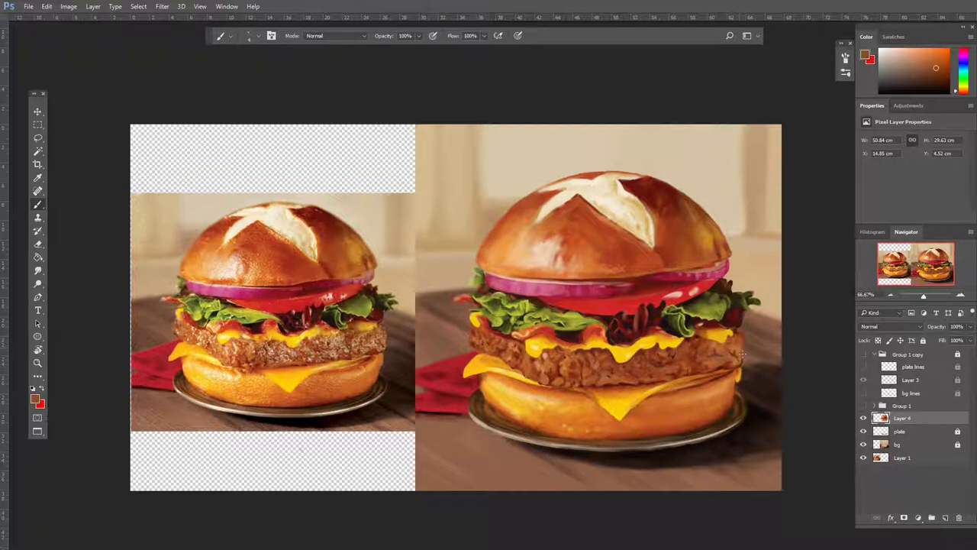
left_click(728, 357, "alt")
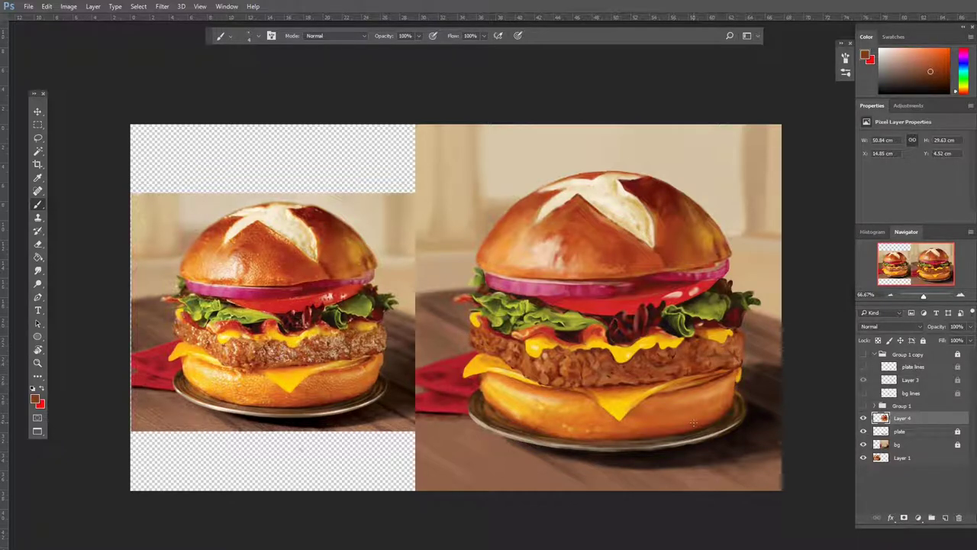
left_click(599, 397, "alt")
left_click(618, 398, "alt")
left_click(469, 375, "alt")
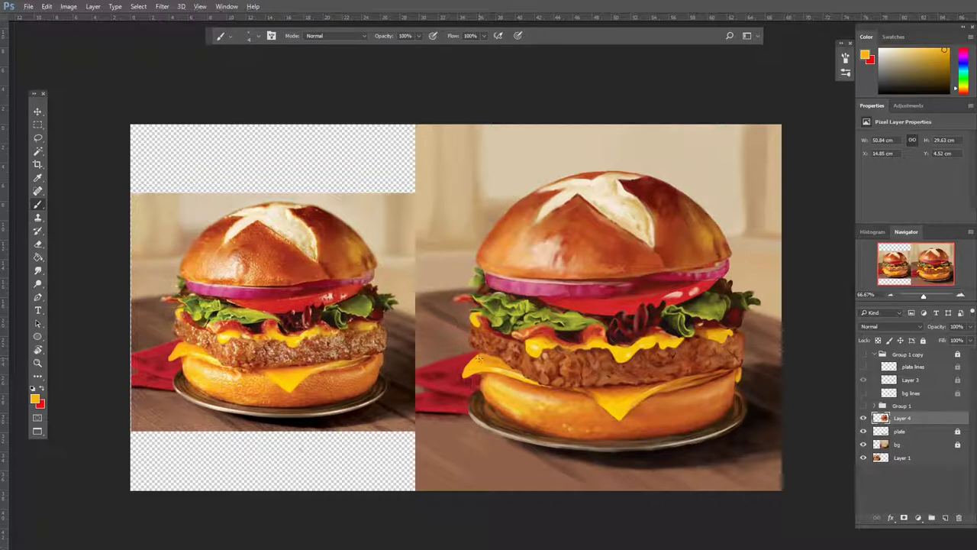
left_click(497, 357, "alt")
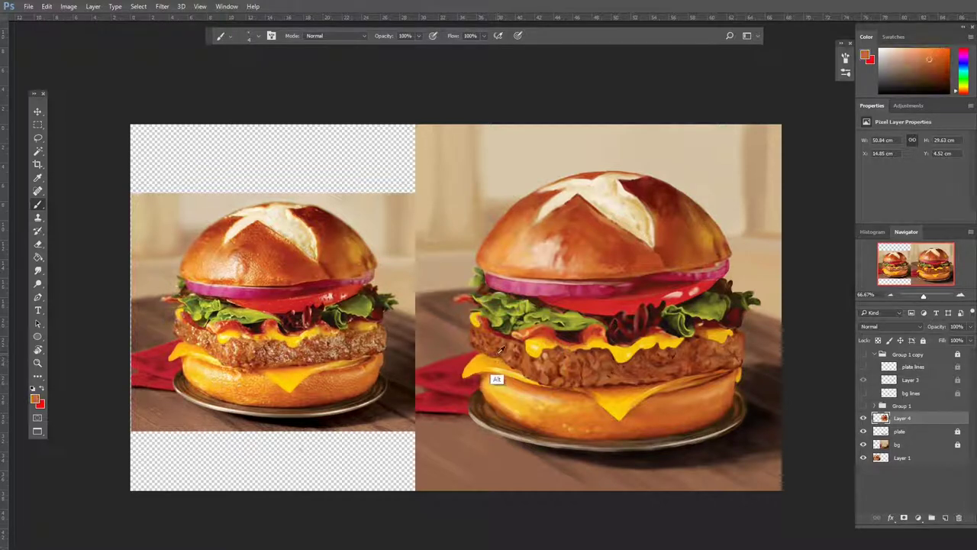
left_click(197, 360, "alt")
left_click(519, 354, "alt")
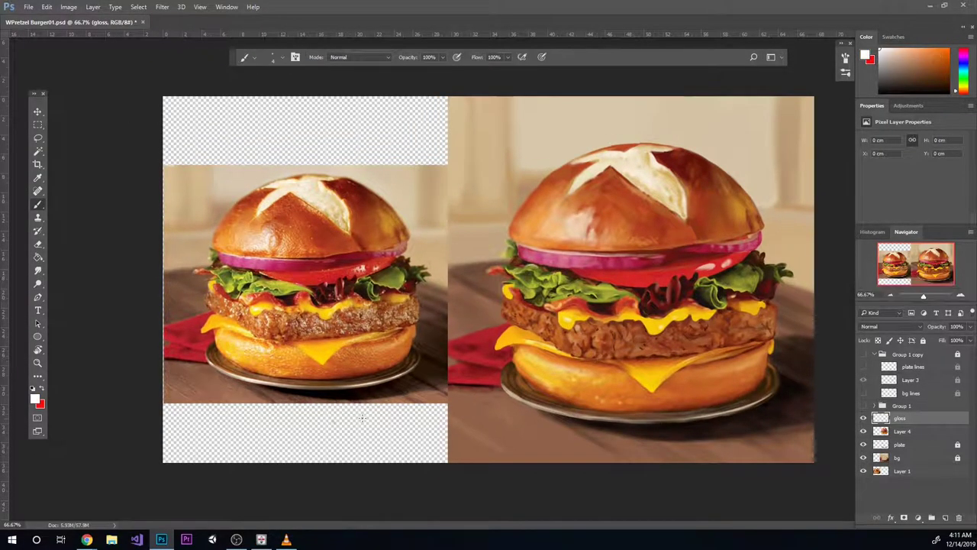
Step: Return to Layer 4 with gloss hidden and sample tomato red and orange bun tones
left_click(398, 449, "alt")
key("alt+bracketleft")
left_click(676, 313, "alt")
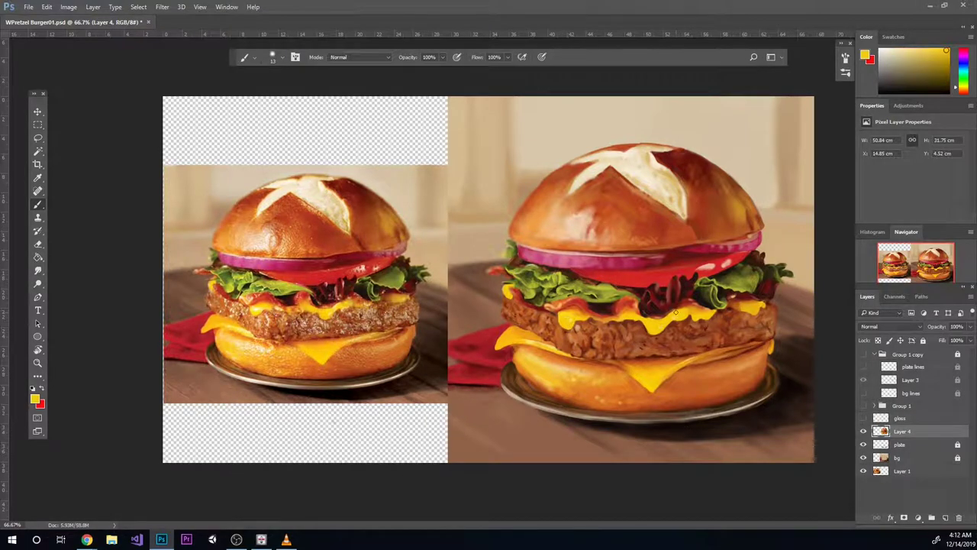
left_click(725, 288, "alt")
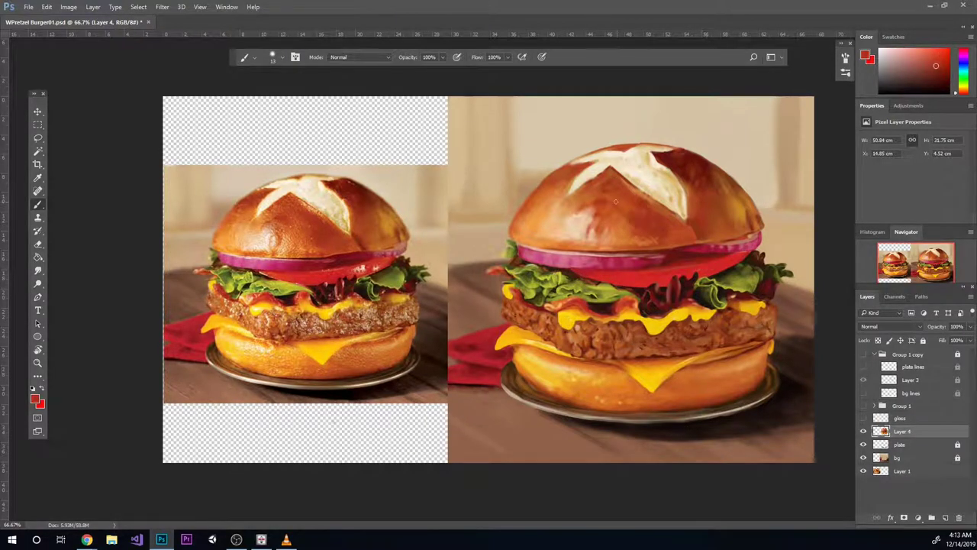
left_click(313, 255, "alt")
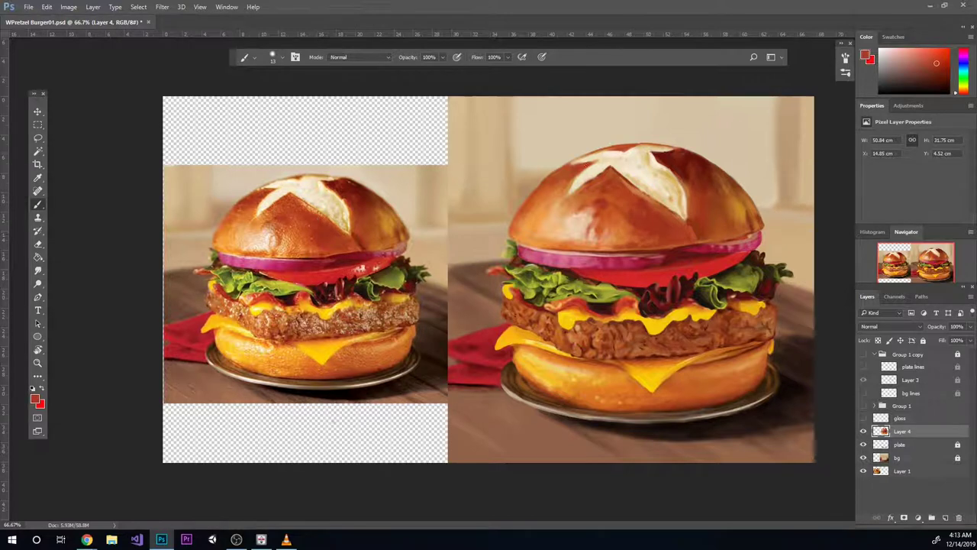
left_click(251, 198, "alt")
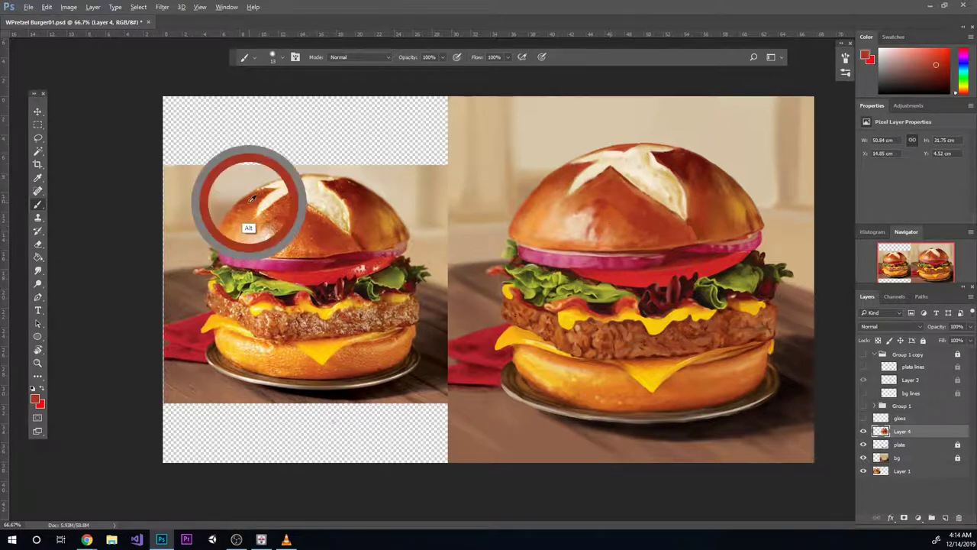
left_click(575, 258, "alt")
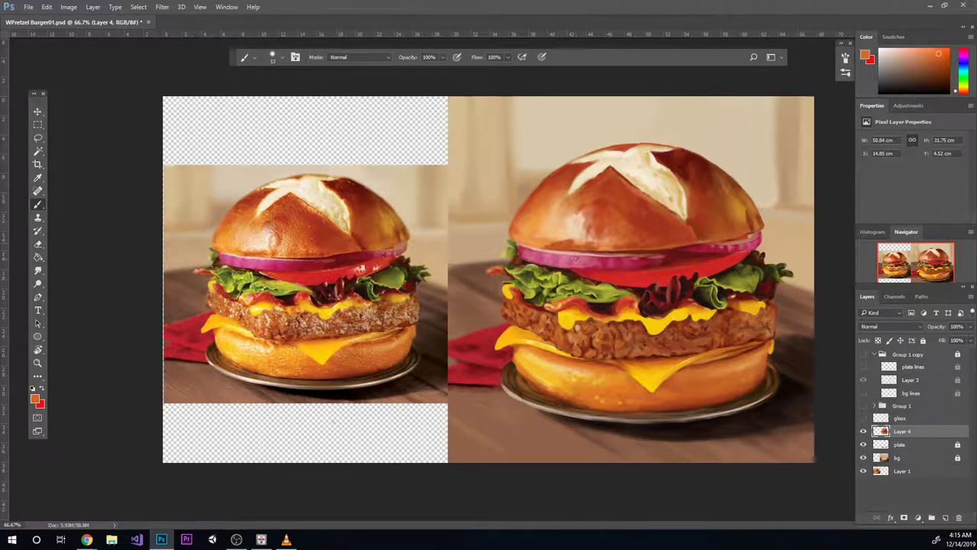
left_click(244, 228, "alt")
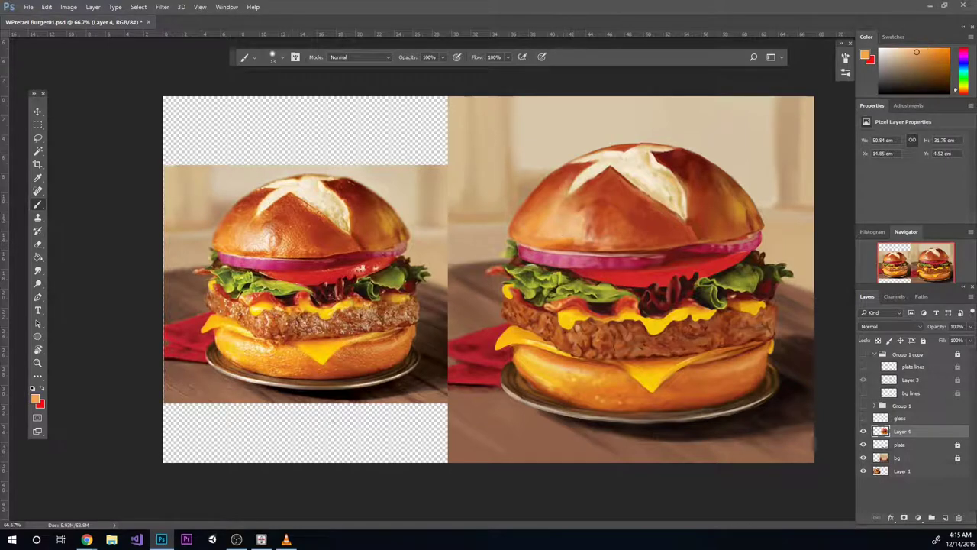
left_click(582, 194, "alt")
left_click(572, 210, "alt")
Step: Darken the top bun's right edge with dark red strokes, then lock Layer 4
left_click(739, 206, "alt")
left_click_drag(737, 200, 745, 221)
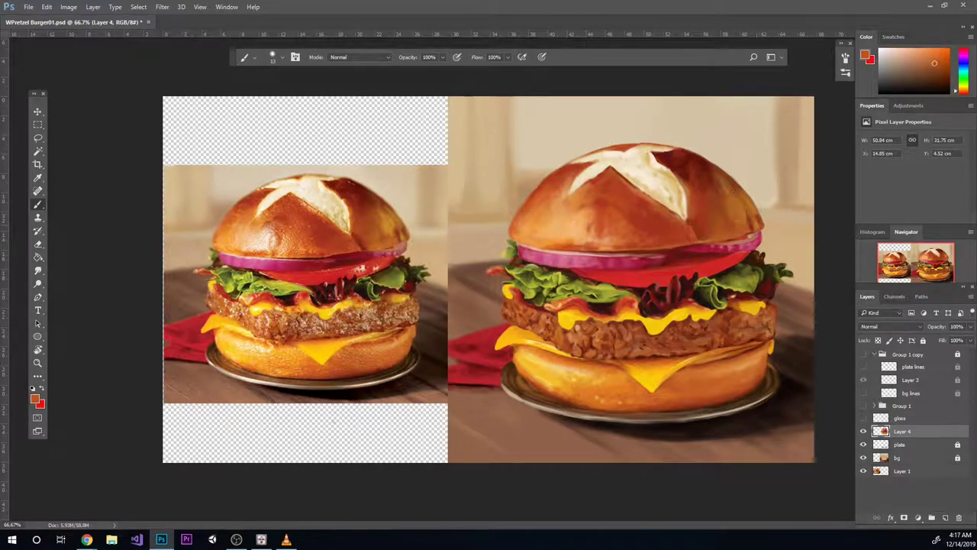
left_click(729, 195, "alt")
mouse_move(721, 180)
left_mouse_down()
mouse_move(750, 226)
mouse_move(699, 234)
left_mouse_up()
left_click(691, 170, "alt")
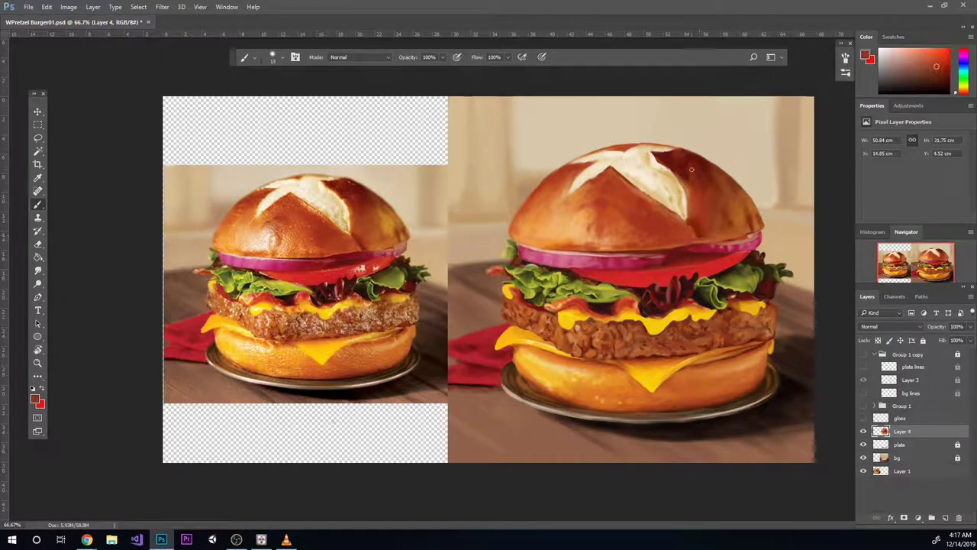
left_click(704, 334, "alt")
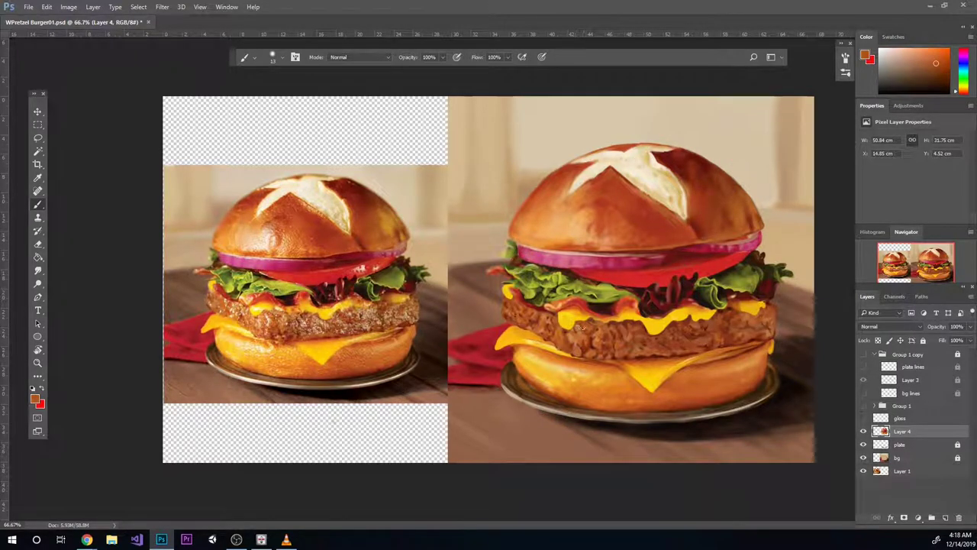
key("ctrl+slash")
Step: On the gloss layer, paint white highlight strokes across the burger, onion and patty
left_click(901, 417)
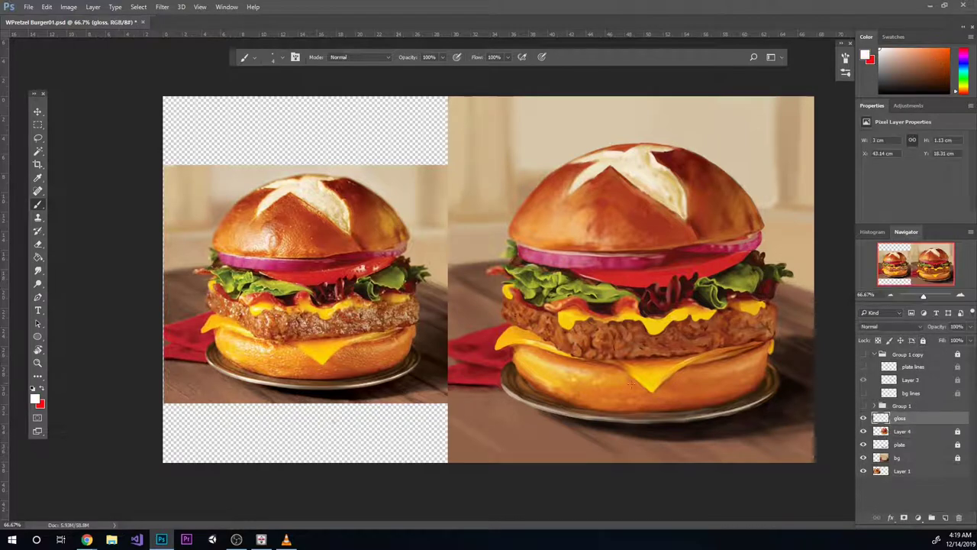
left_click_drag(567, 317, 662, 324)
left_click_drag(548, 253, 565, 255)
left_click_drag(575, 351, 579, 324)
left_click_drag(529, 299, 520, 306)
Step: Sample a peach bun tone and paint bright and faint highlight strokes on the burger
left_click(233, 316, "alt")
key("i")
key("b")
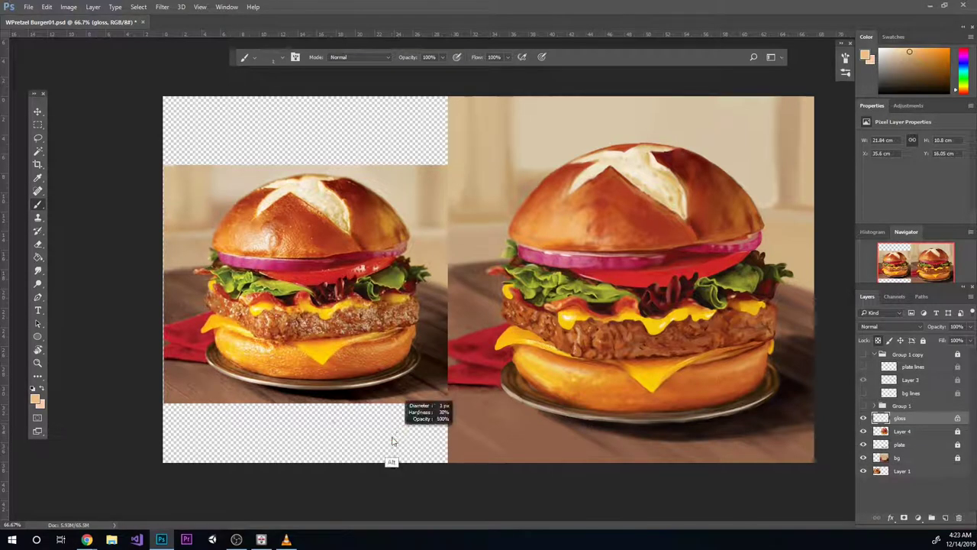
left_click(599, 348, "alt")
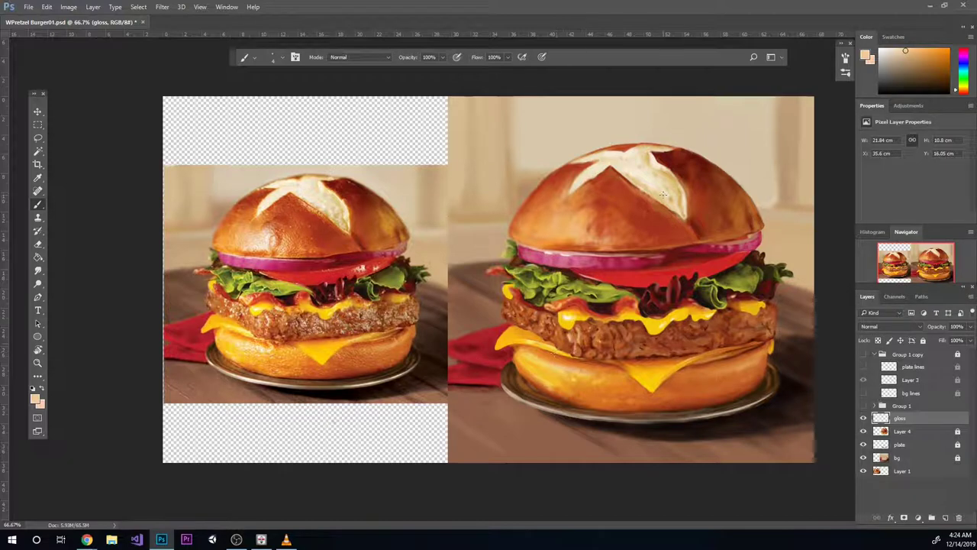
left_click_drag(505, 295, 506, 304)
left_click_drag(593, 347, 590, 353)
Step: Paint white gloss streaks on the burger and plate rim, then resample tan colours
key("x")
left_click_drag(507, 388, 530, 401)
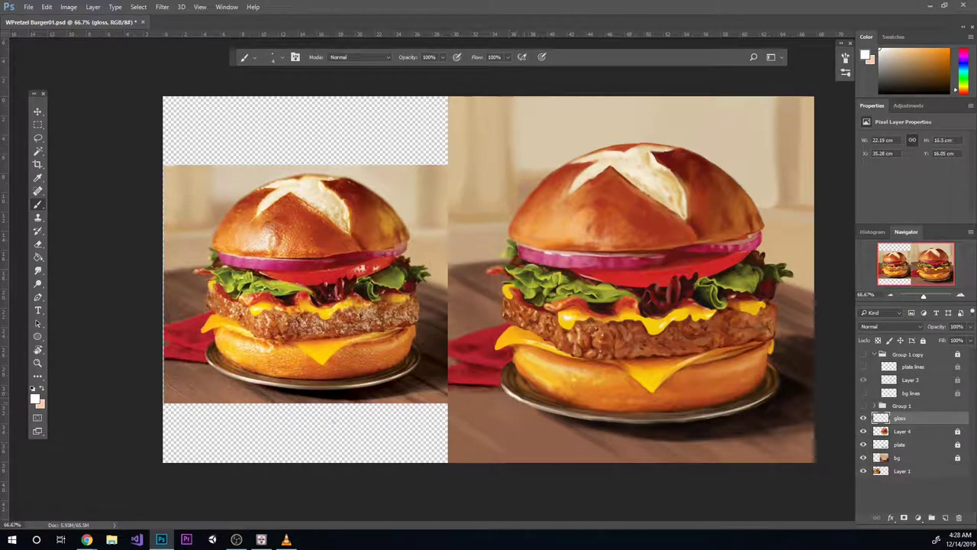
left_click_drag(720, 405, 759, 401)
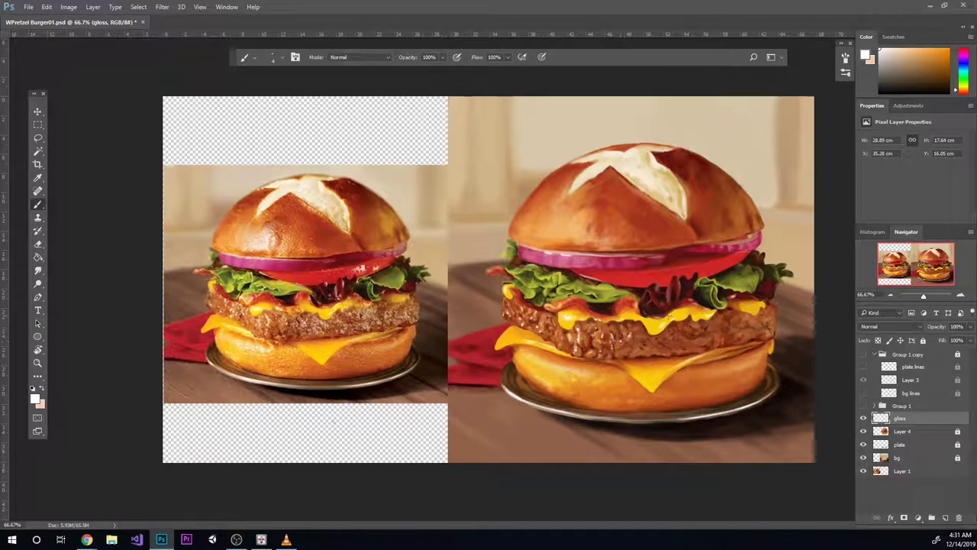
left_click_drag(569, 274, 622, 272)
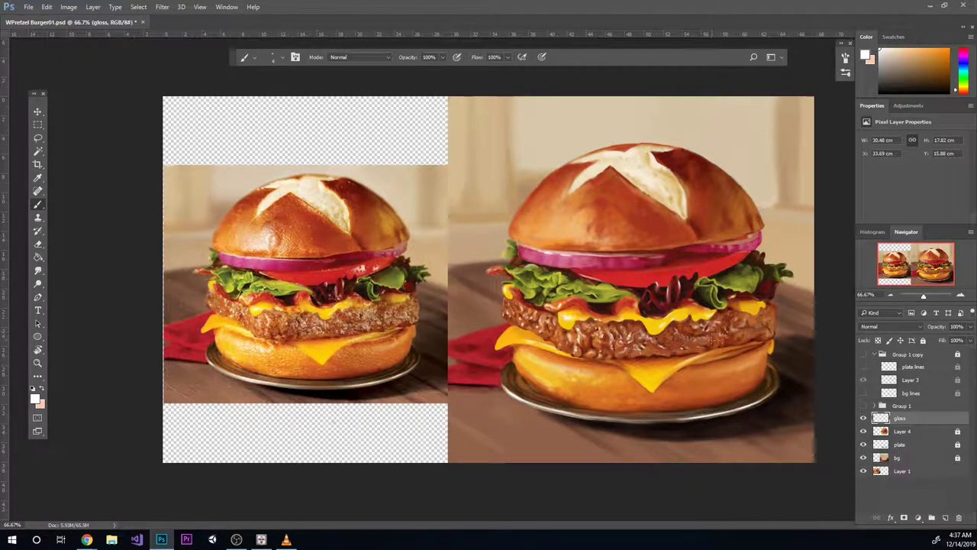
left_click(367, 328, "alt")
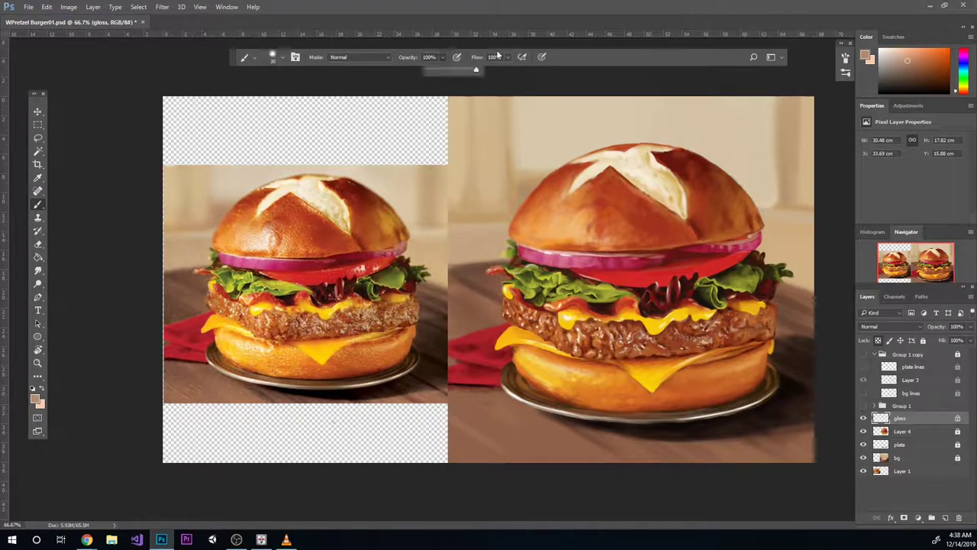
left_click(368, 326, "alt")
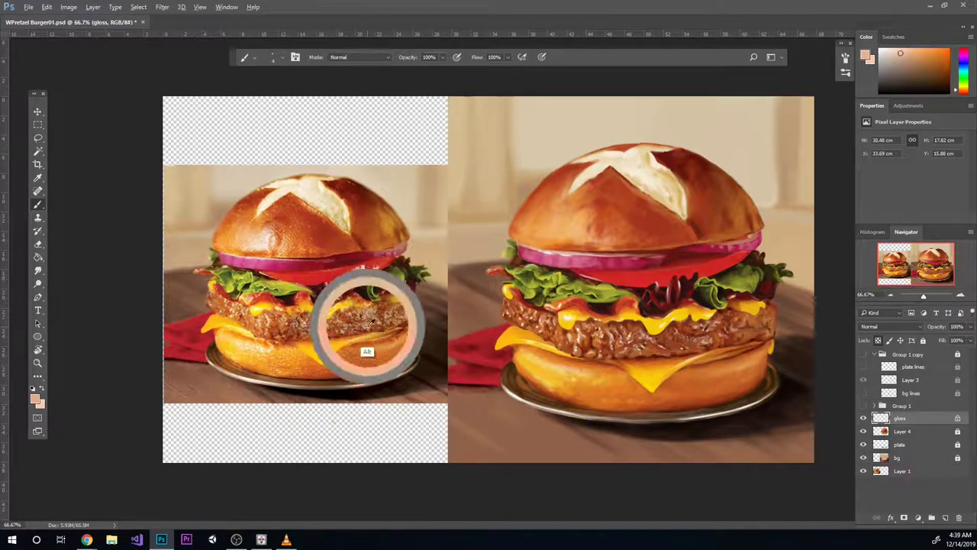
mouse_move(749, 316)
left_mouse_down()
mouse_move(761, 349)
mouse_move(774, 336)
left_mouse_up()
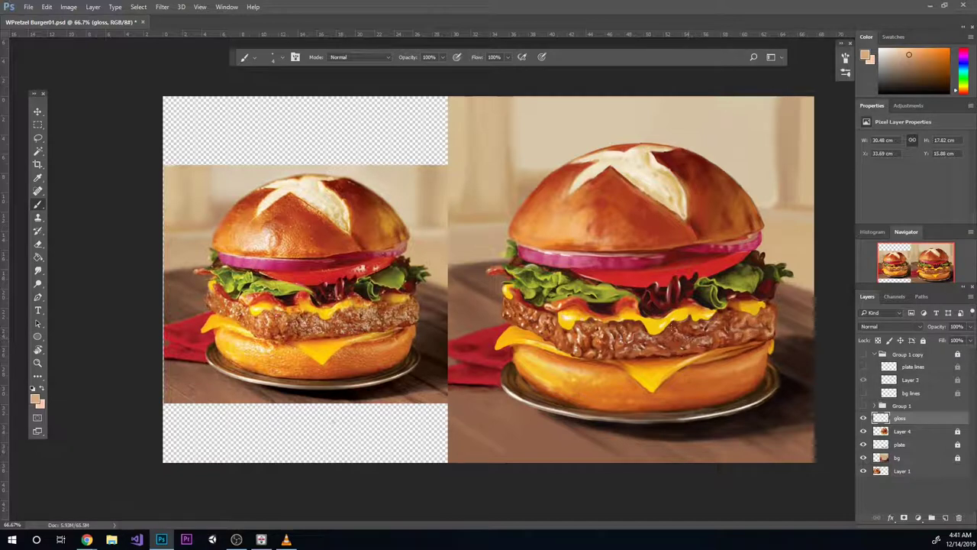
key("x")
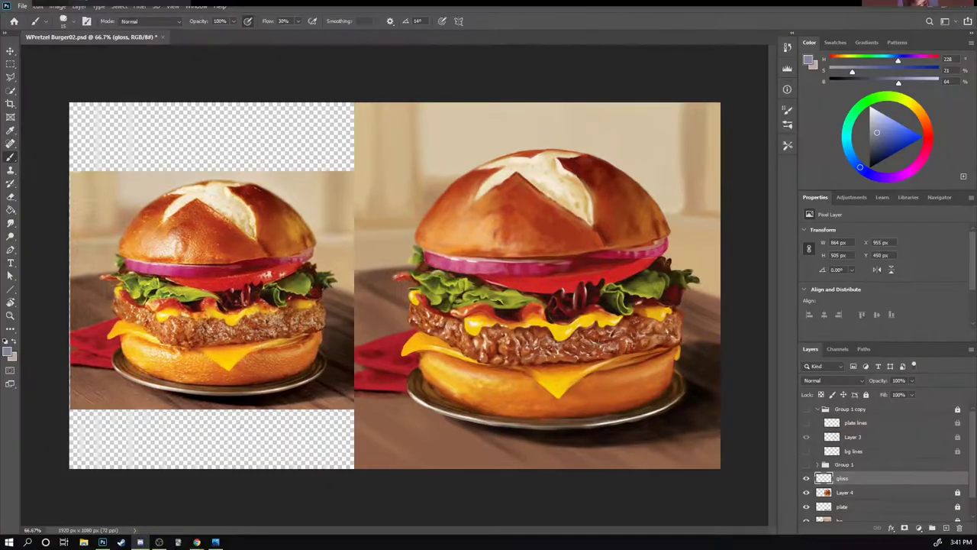
Step: Add a new layer below the plate and paint a faint shadow under it
left_click(818, 409)
left_click(945, 528)
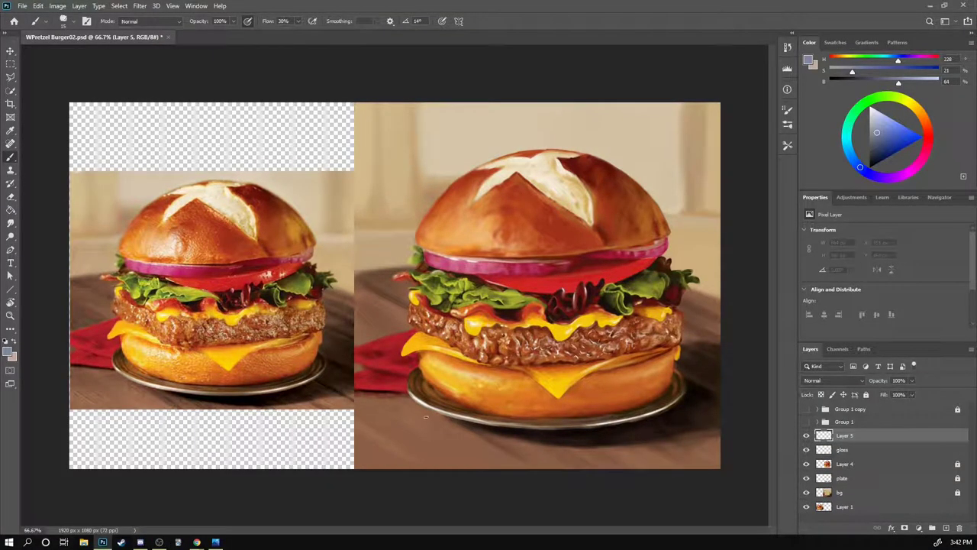
right_click(174, 434)
key("Return")
left_click_drag(843, 435, 843, 479)
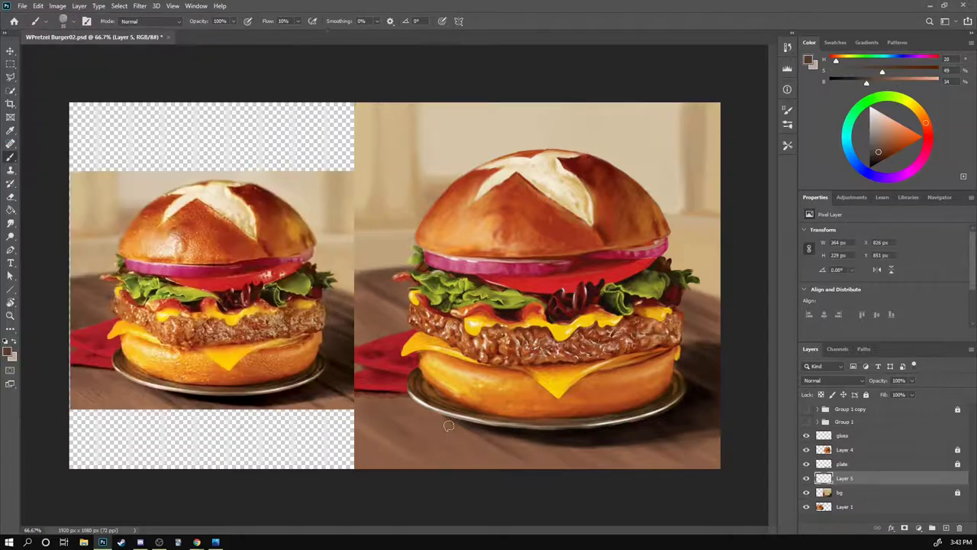
left_click_drag(507, 431, 404, 469)
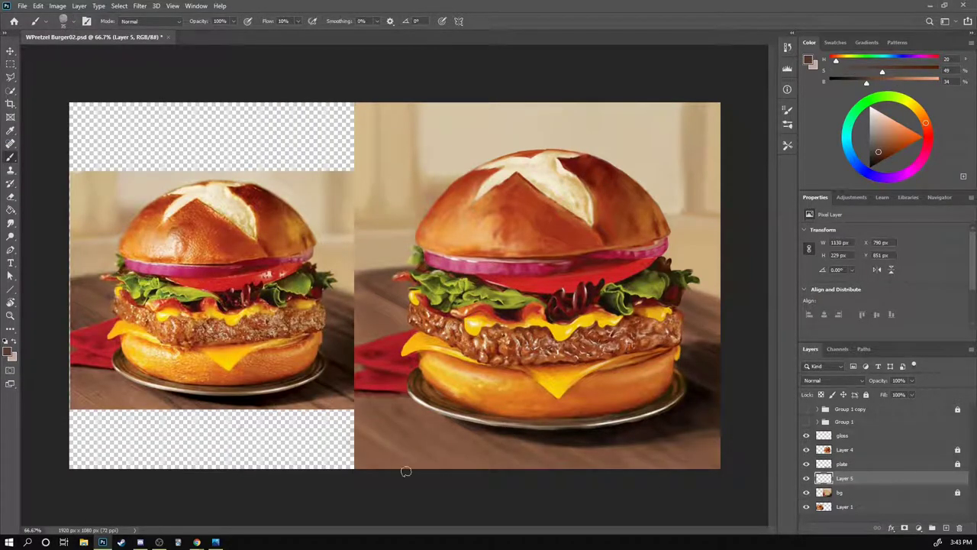
left_click_drag(411, 401, 563, 469)
Step: Duplicate Layer 4 and create a new layer above the gloss layer
left_click(845, 449)
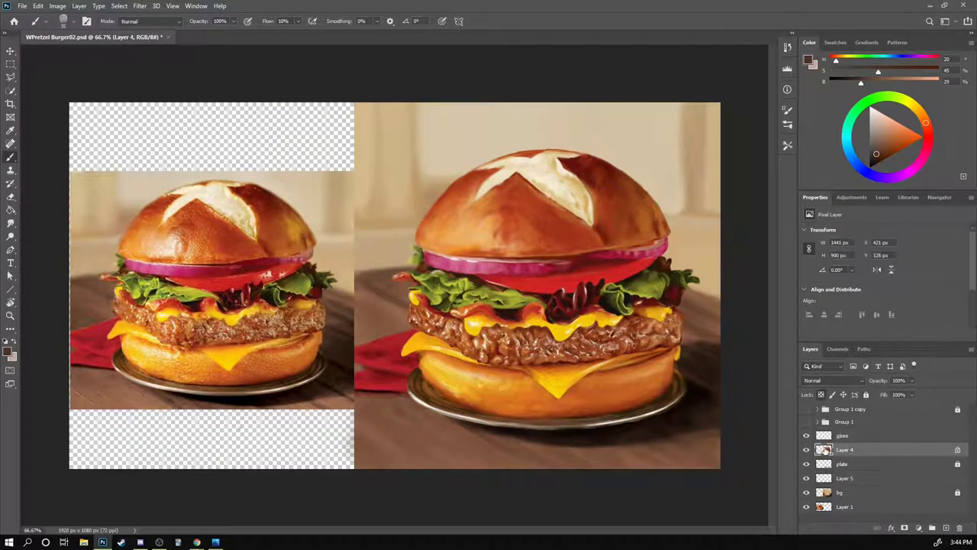
key("ctrl+j")
left_click(842, 436)
left_click(945, 527)
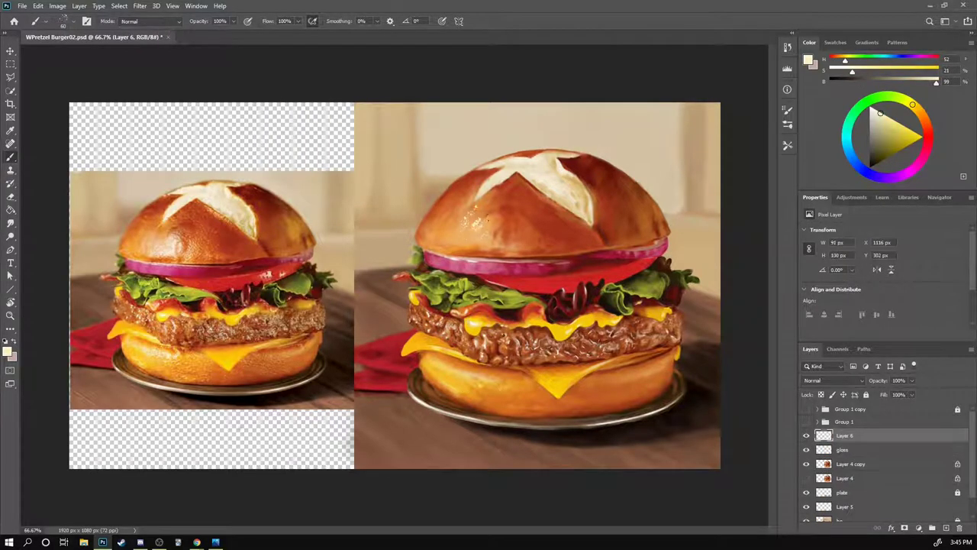
Step: Paint dark red and cream speckles on the bun at 27% then 50% opacity
mouse_move(441, 214)
left_mouse_down()
mouse_move(512, 232)
mouse_move(523, 180)
mouse_move(504, 174)
left_mouse_up()
key("2")
key("7")
left_click(550, 274, "alt")
left_click(611, 443, "alt")
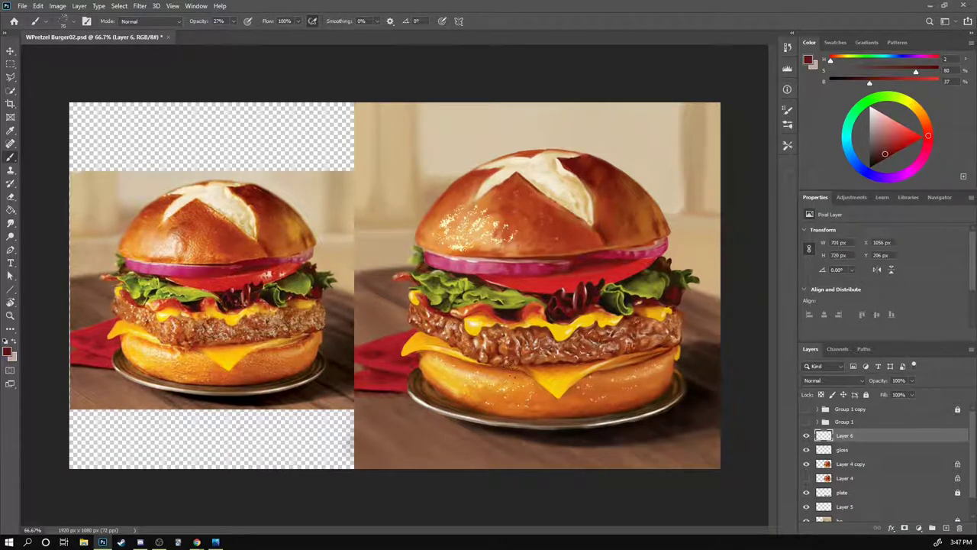
left_click(448, 222, "alt")
left_click_drag(451, 218, 460, 205)
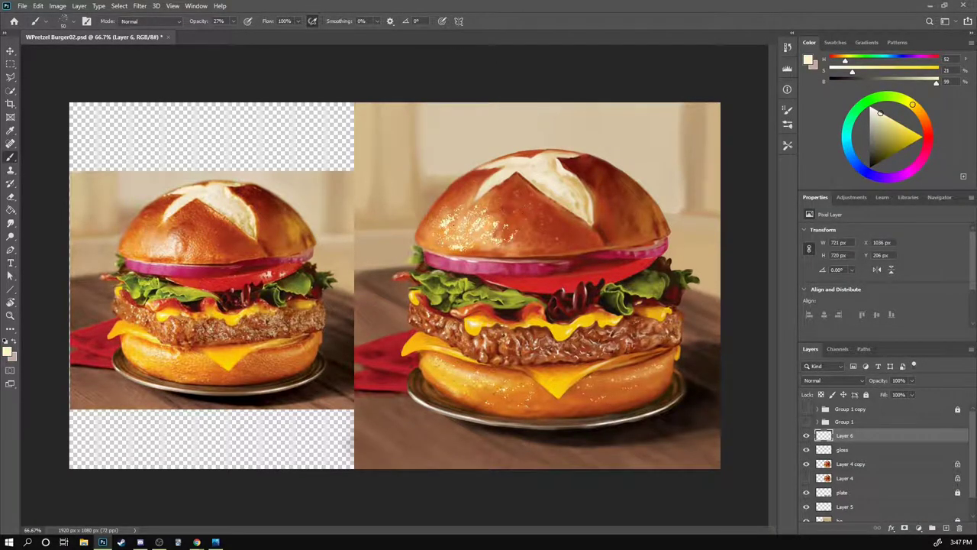
key("5")
left_click_drag(459, 375, 510, 391)
Step: Set the speckle layer to Multiply, duplicate it, and set Layer 6 to Soft Light
left_click(833, 380)
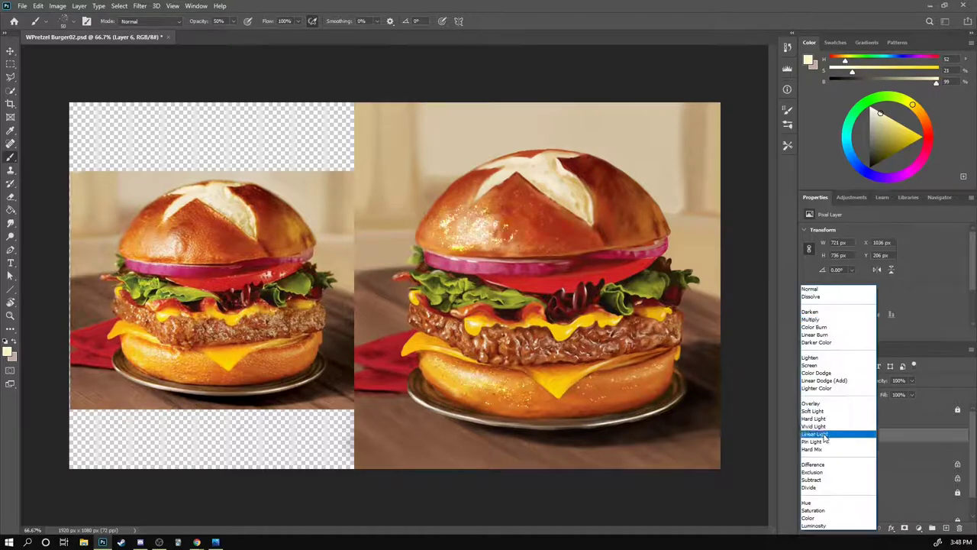
left_click(812, 479)
left_click(833, 380)
left_click(810, 320)
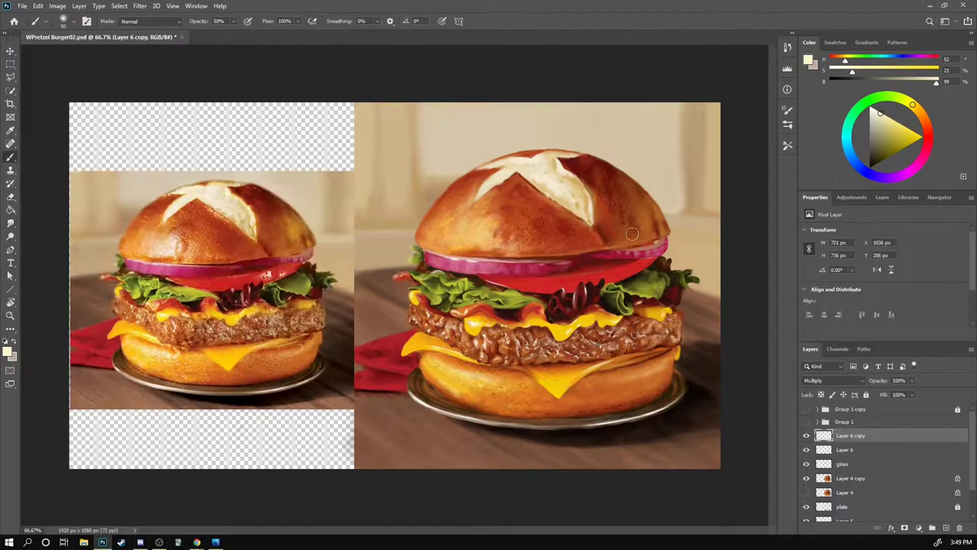
left_click(840, 449)
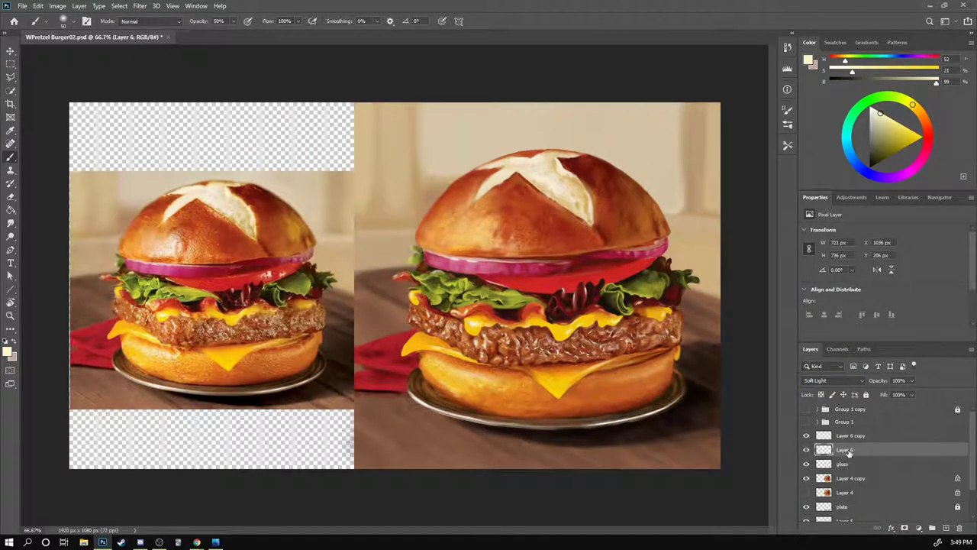
Step: Undo the duplicate speckle layer and smudge Layer 4 copy using sampled bun and cheese colours
key("ctrl+z")
key("ctrl+z")
key("ctrl+z")
key("r")
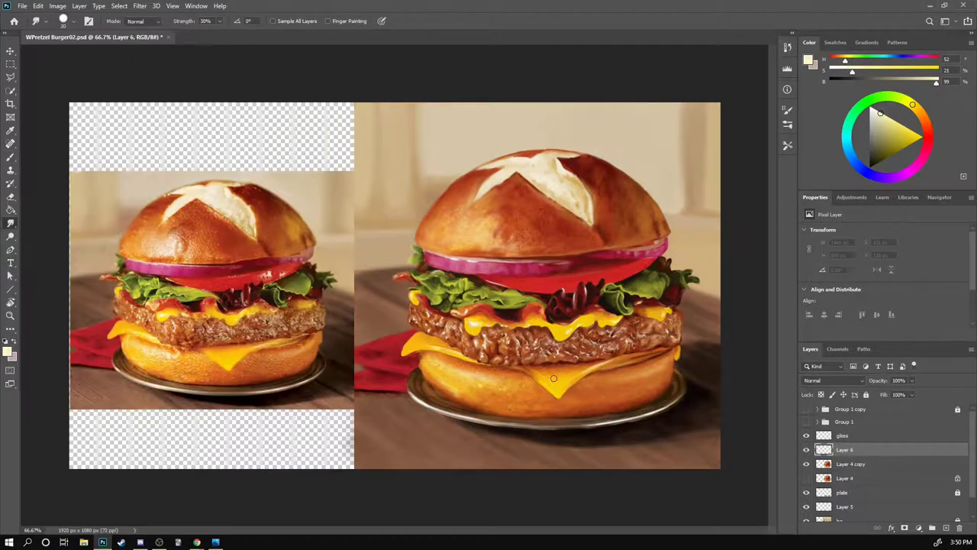
key("alt+bracketleft")
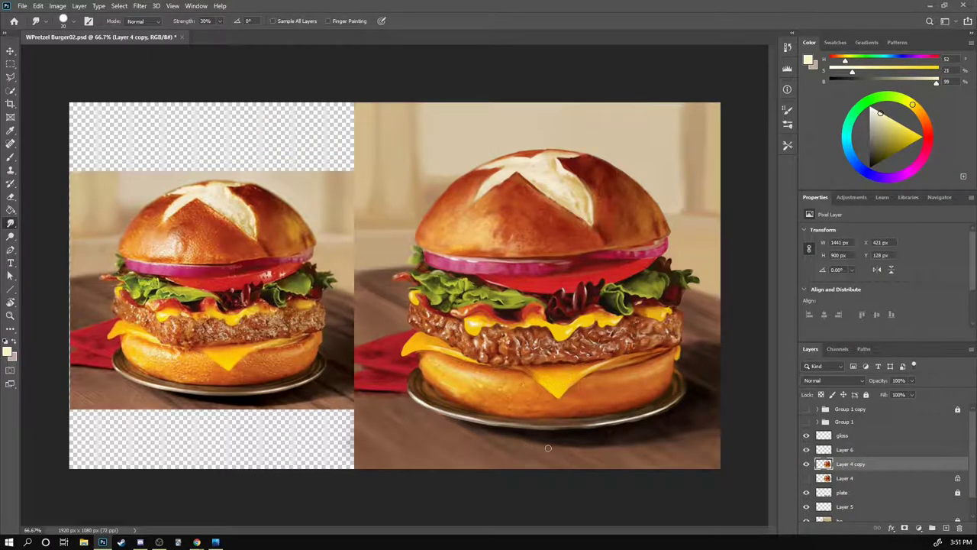
key("b")
left_click(257, 342, "alt")
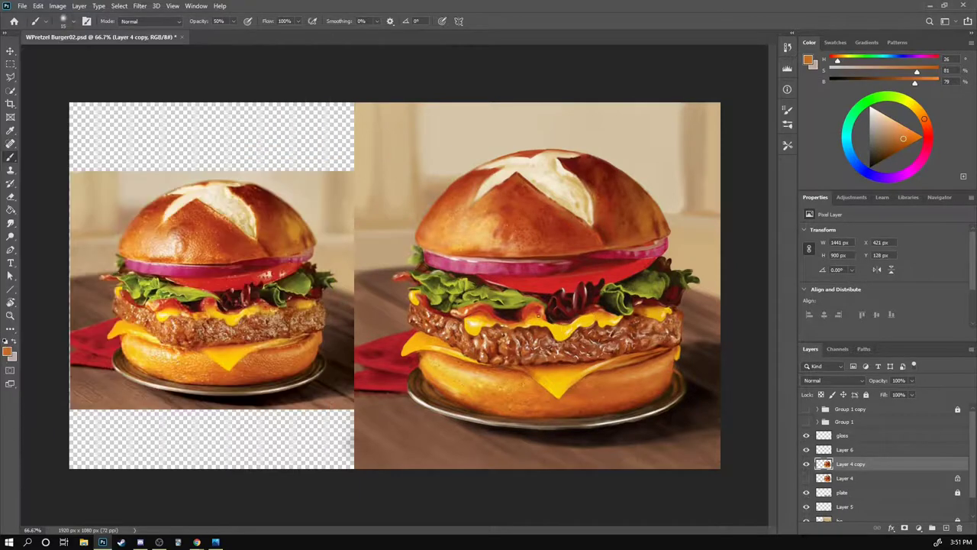
left_click(612, 317, "alt")
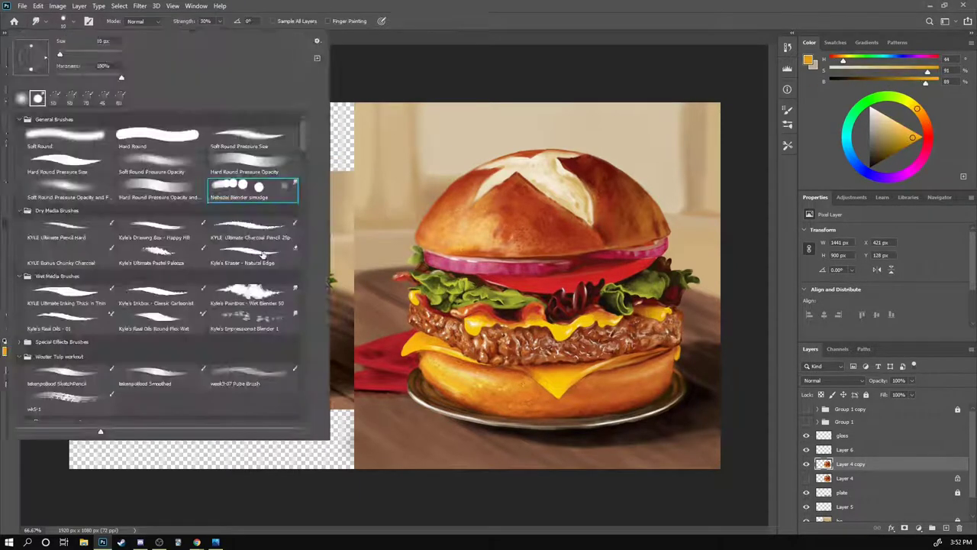
key("r")
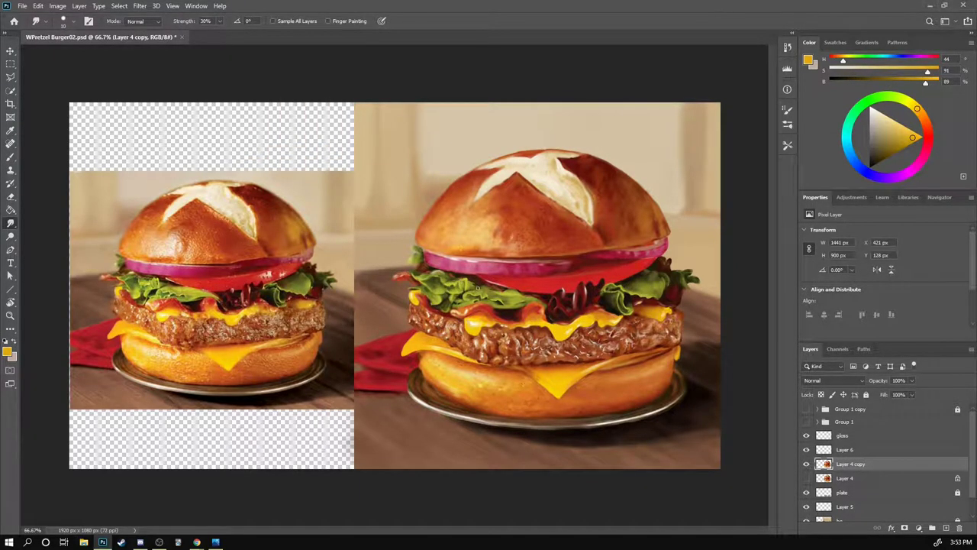
Step: On a new top layer, paint a faint highlight near the tomato with a soft low-flow brush
key("ctrl+shift+alt+n")
key("b")
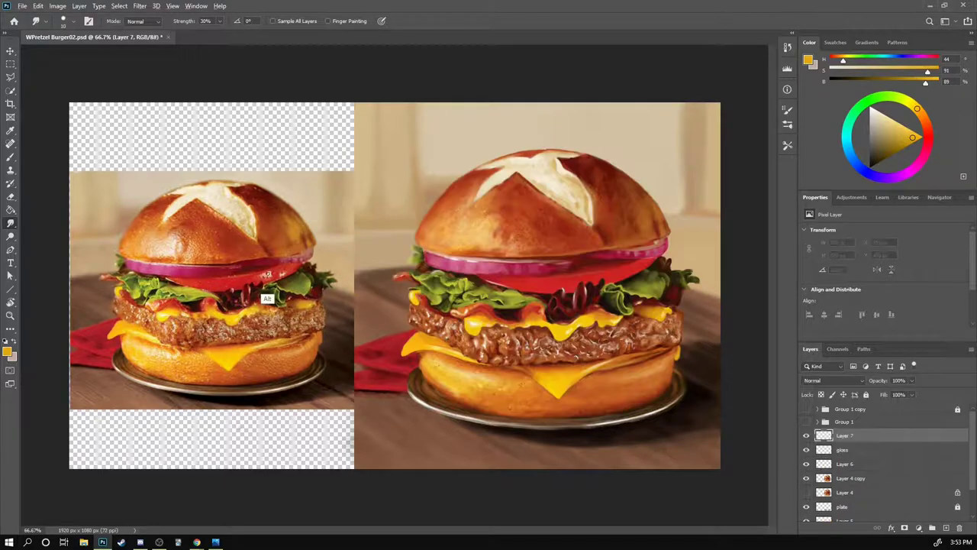
left_click_drag(635, 274, 608, 282)
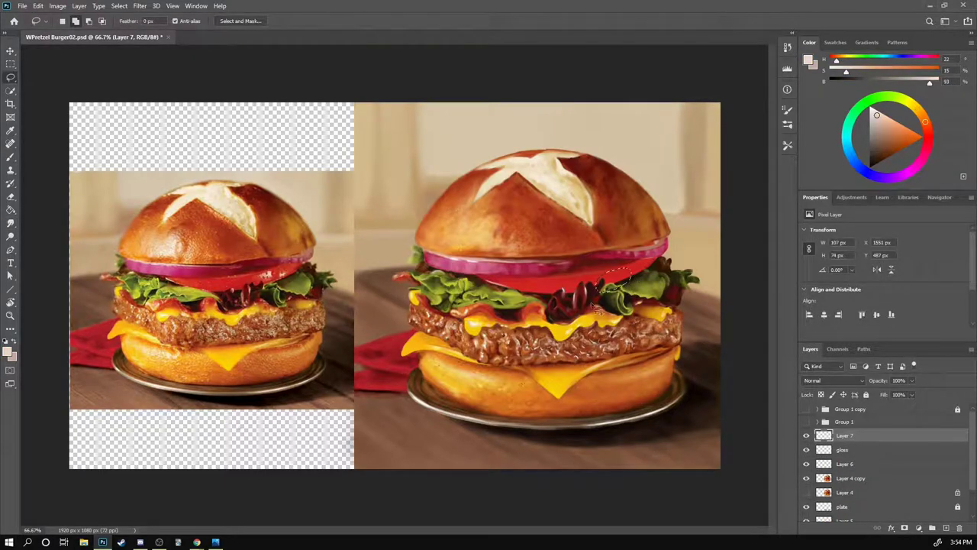
left_click(63, 20)
double_click(218, 161)
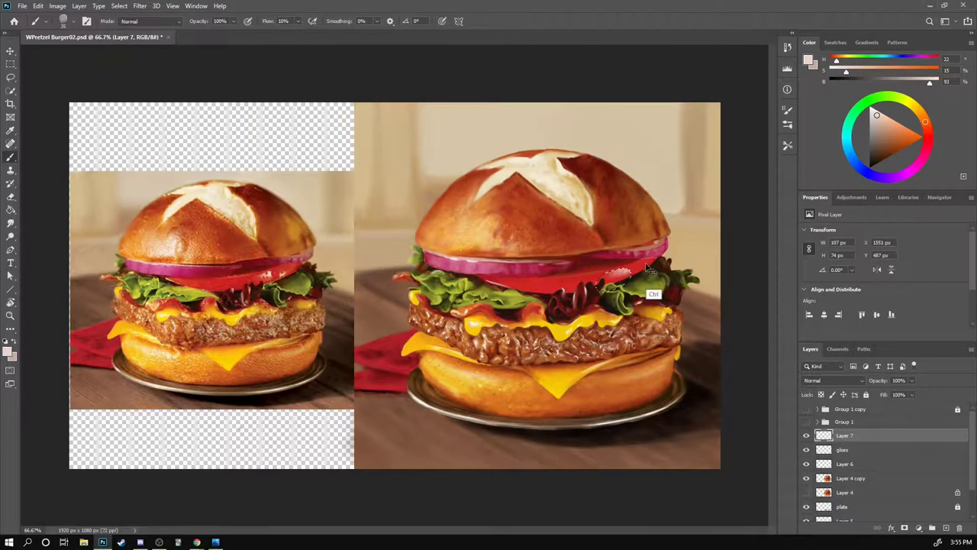
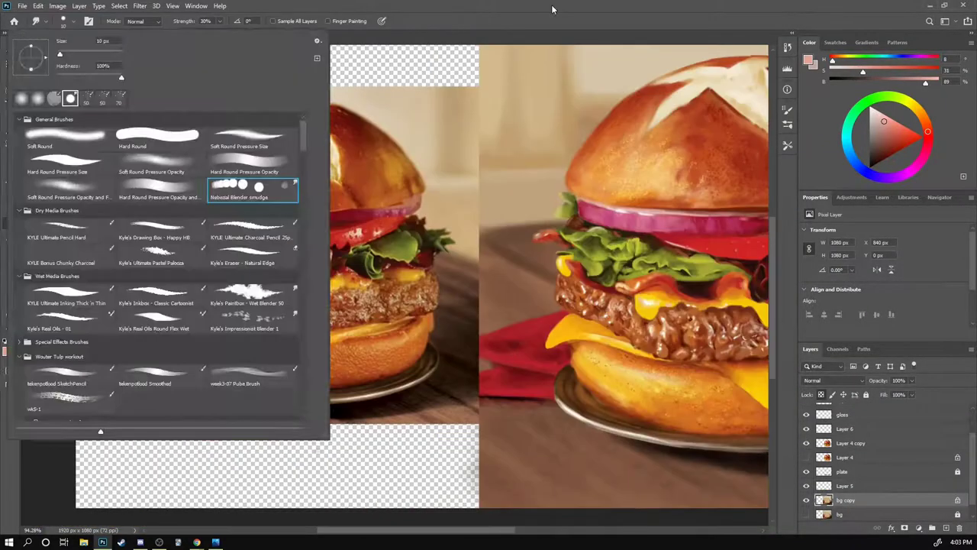
Step: Sample a golden orange from the bun to paint highlights on Layer 8
key("Escape")
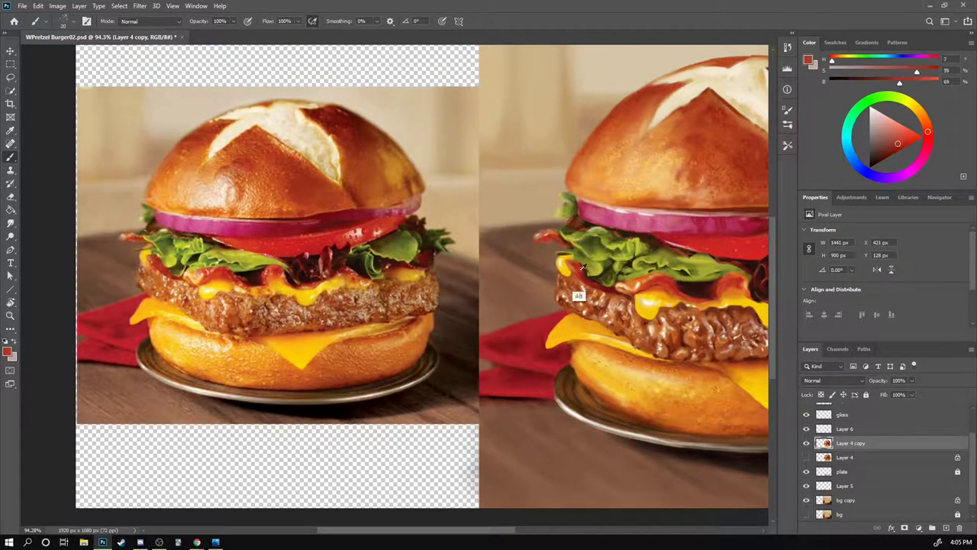
key("x")
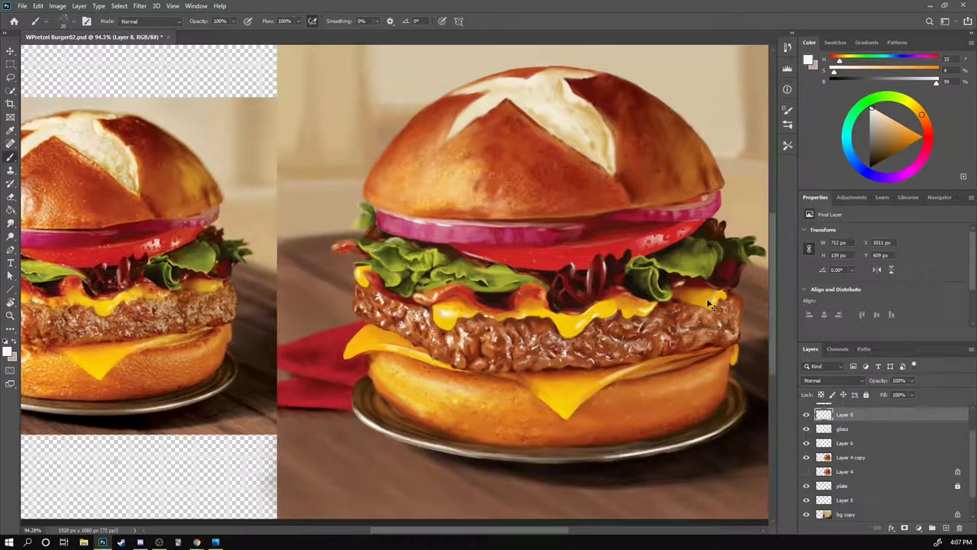
left_click(709, 304, "alt")
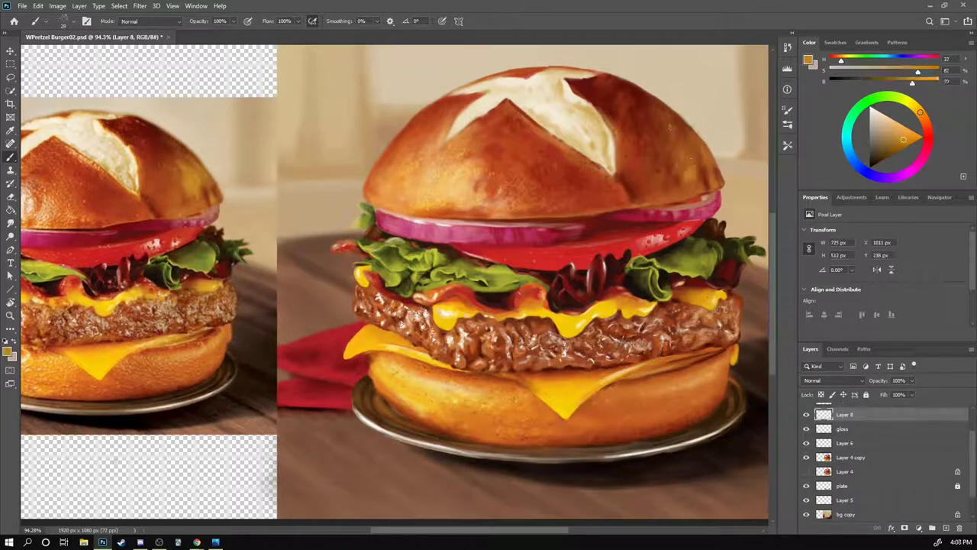
Step: Set Layer 8 to Lighten blending at about 51% opacity, then zoom out
left_click(832, 380)
left_click(821, 415)
left_click_drag(911, 380, 888, 394)
key("ctrl+minus")
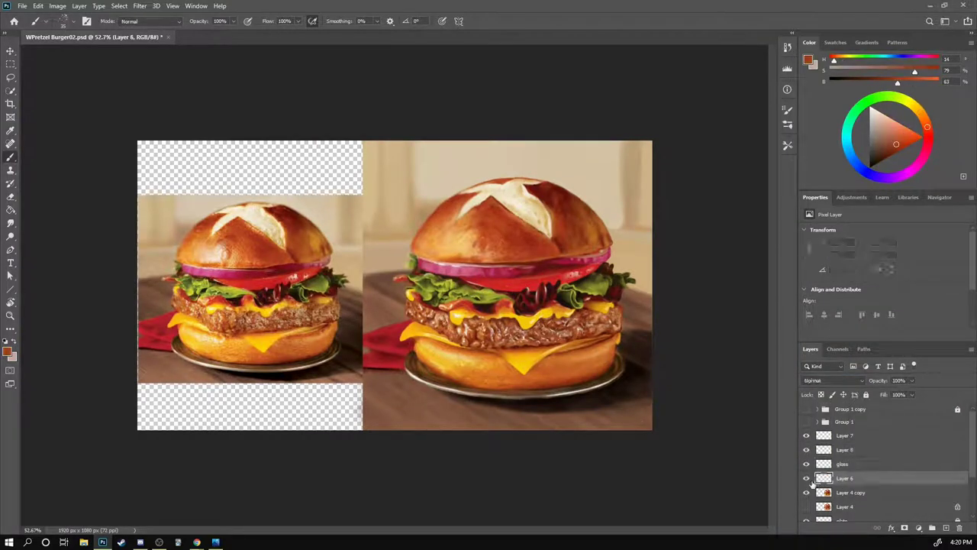
Step: At 28% brush opacity, paint red-brown, tan and cream tones sampled from the bun
left_click_drag(220, 36, 195, 34)
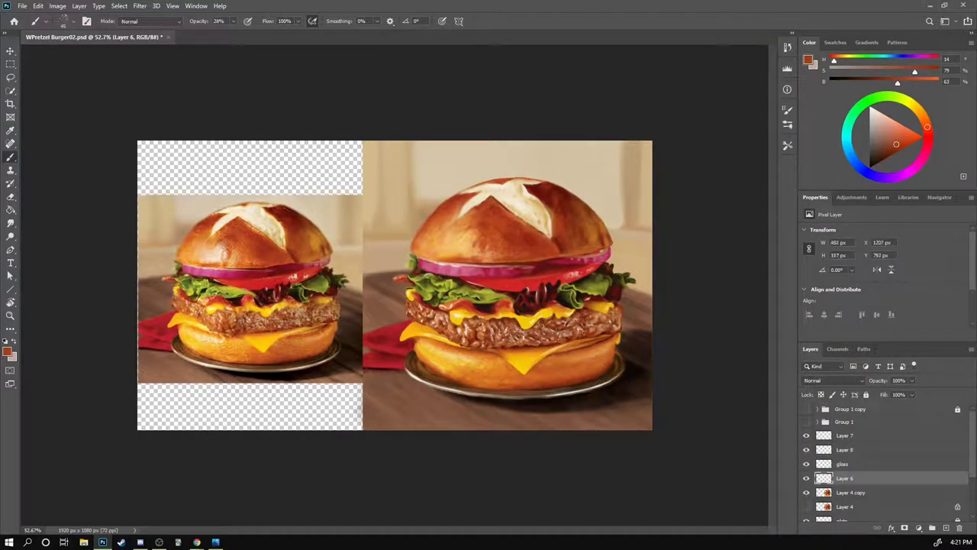
left_click(495, 243, "alt")
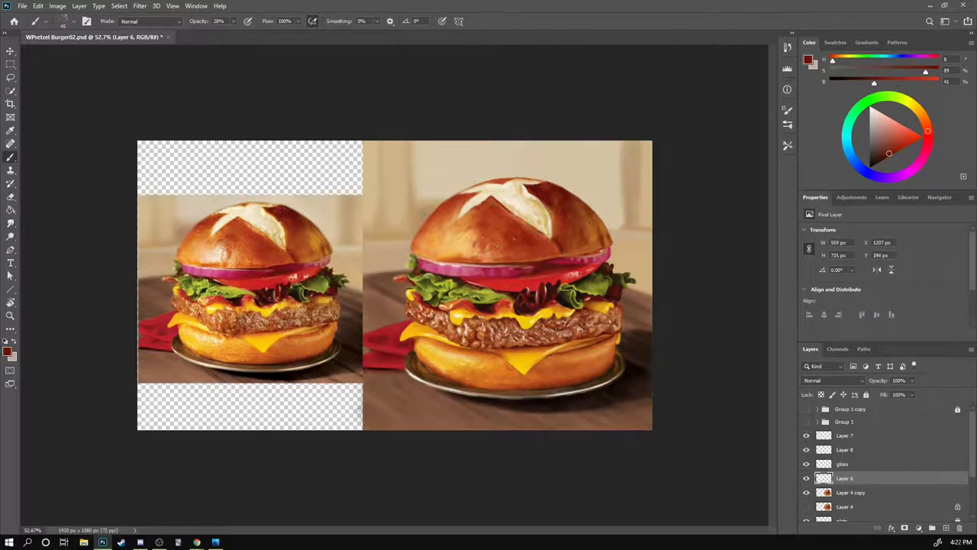
left_click(597, 197, "alt")
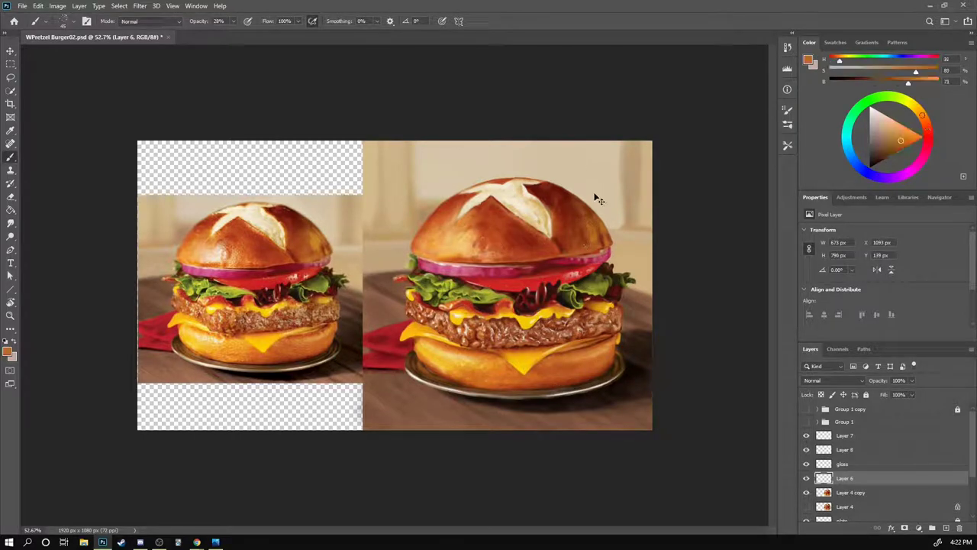
left_click(519, 196, "alt")
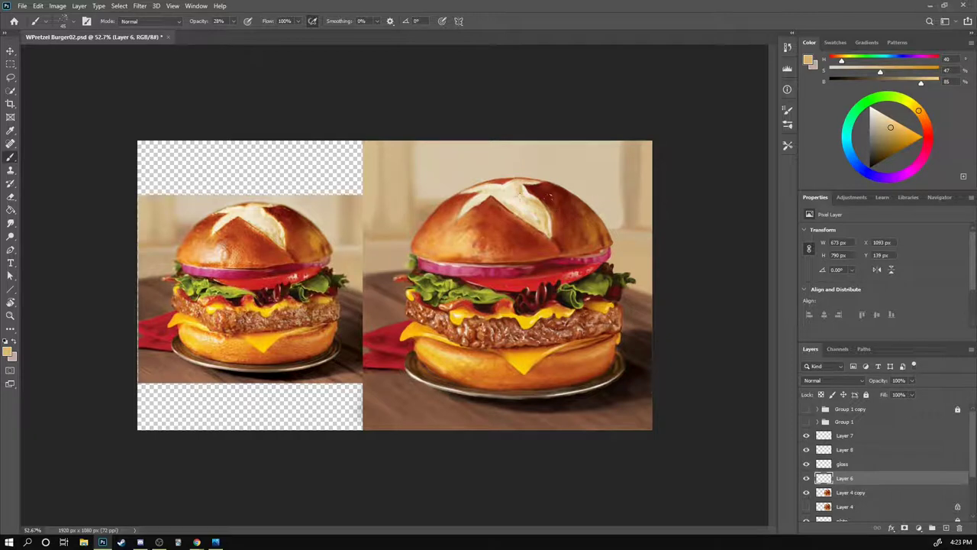
left_click(508, 223, "alt")
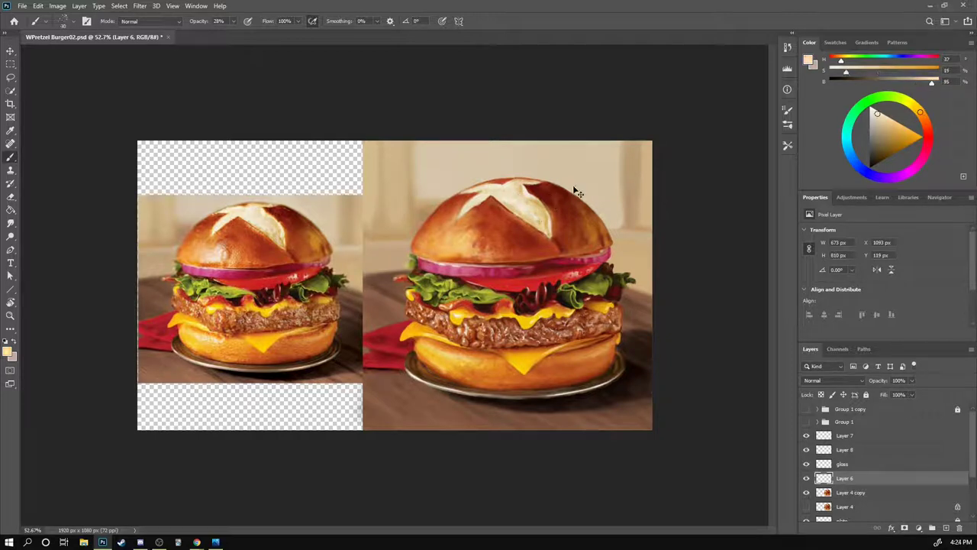
left_click(598, 208, "alt")
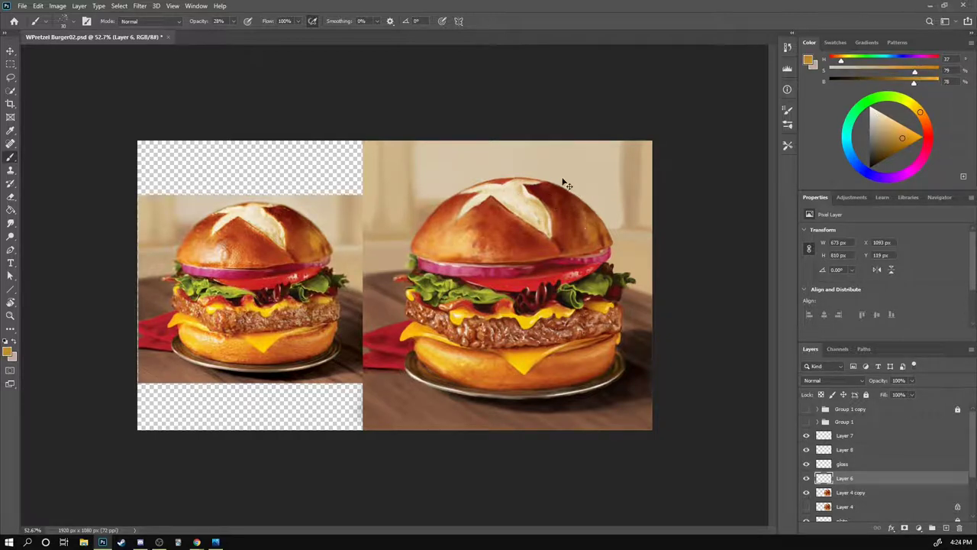
left_click(216, 282, "alt")
Step: Paint deeper golden brown and cream on Layer 8, then reset opacity to 100% and size 80
key("alt+bracketright")
key("alt+bracketright")
mouse_move(878, 121)
left_mouse_down()
mouse_move(904, 137)
mouse_move(880, 116)
left_mouse_up()
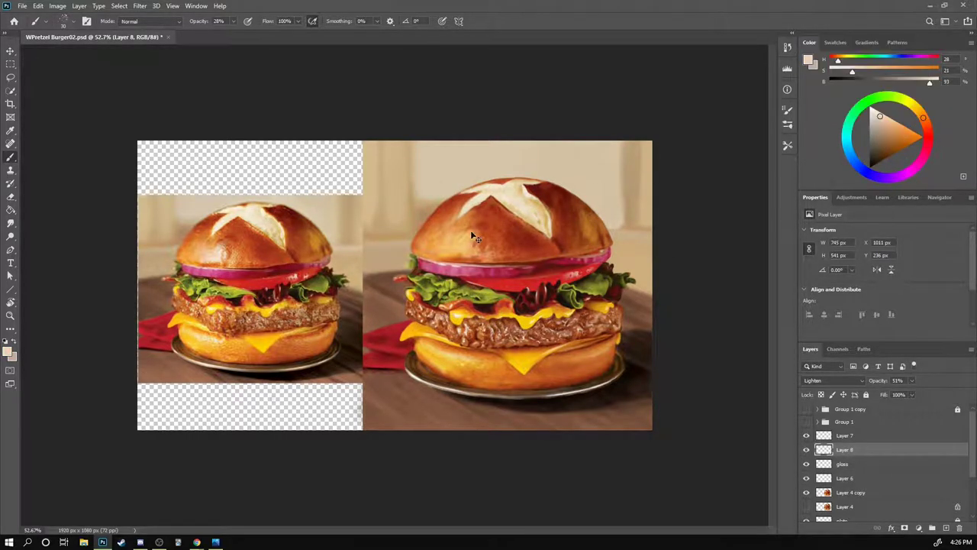
left_click(488, 200, "alt")
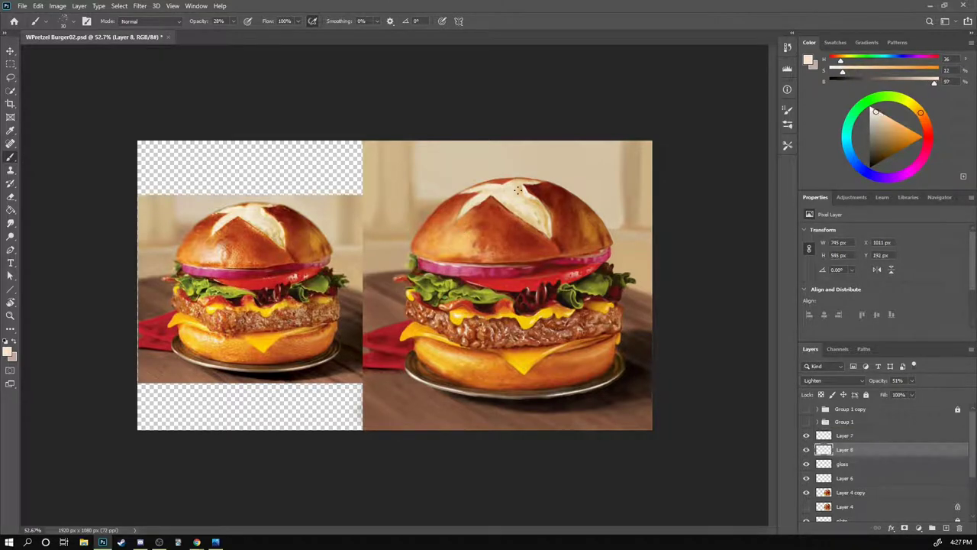
key("0")
key("bracketright")
key("bracketright")
key("bracketright")
Step: In Chrome, view the colour-wheel references and search images for 'colorus photoshop'
left_click(196, 542)
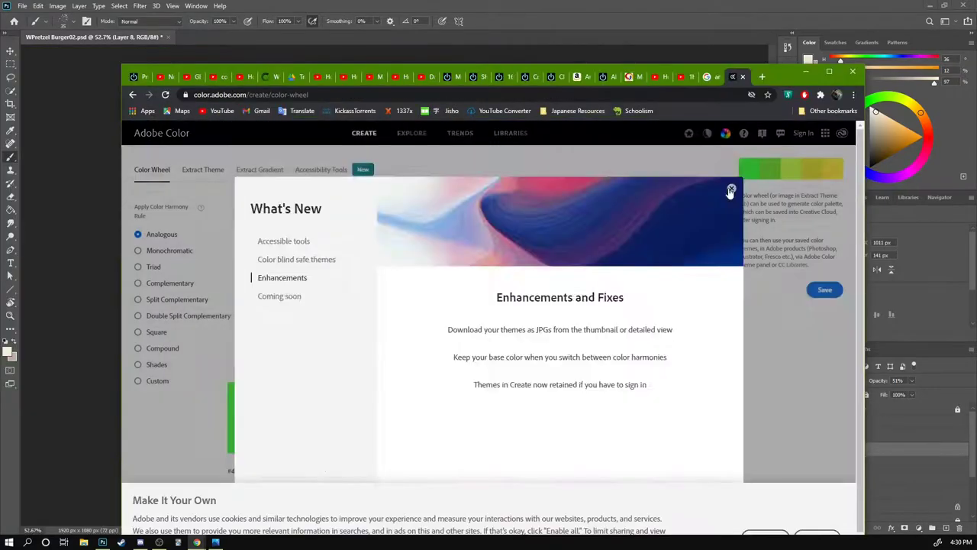
left_click(730, 190)
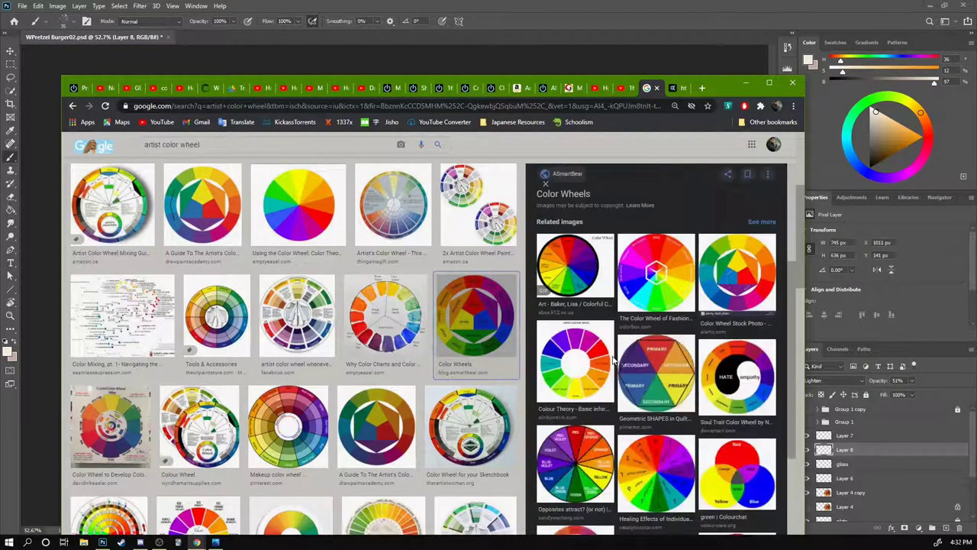
type("colorus photoshop")
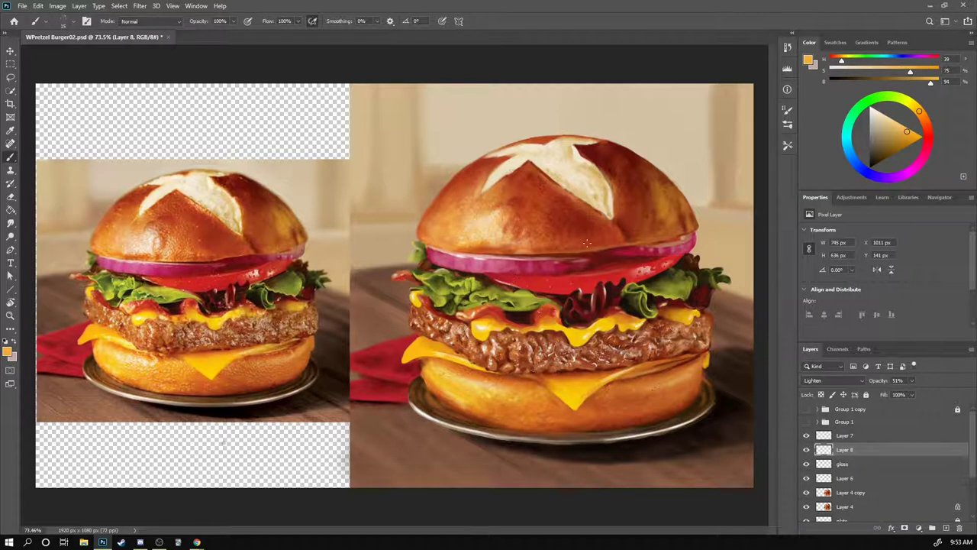
Step: Paint the top bun with sampled warm orange, reddish tan and cream tones
left_click(431, 222, "alt")
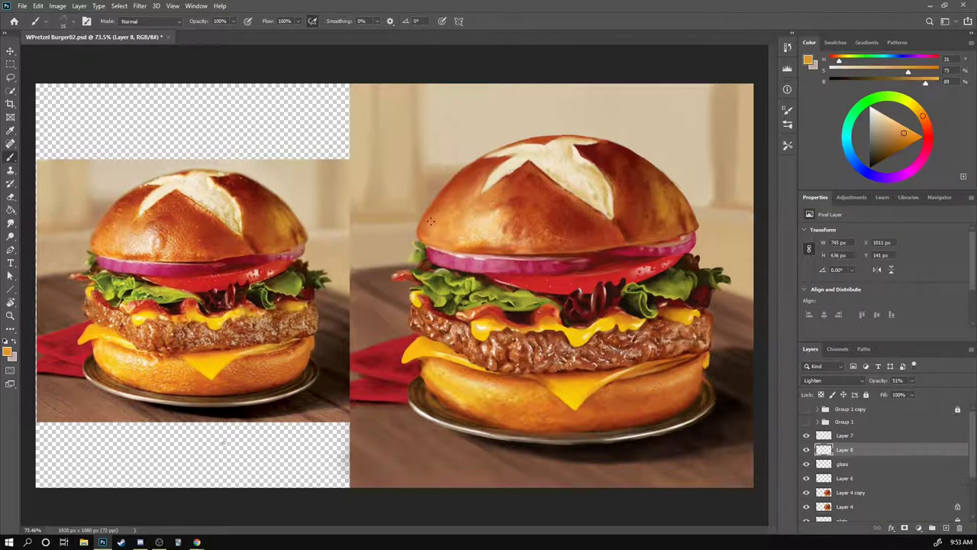
left_click(569, 131, "alt")
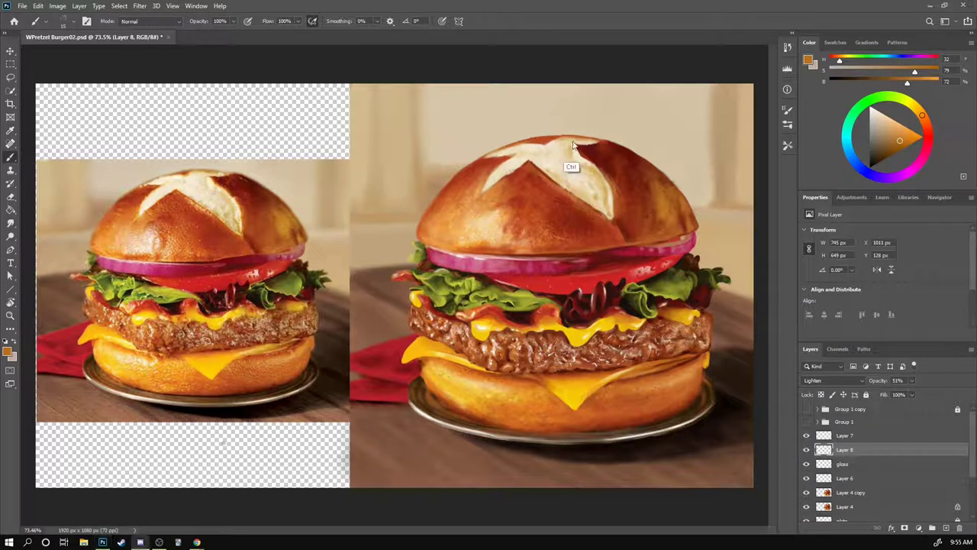
left_click(573, 168, "alt")
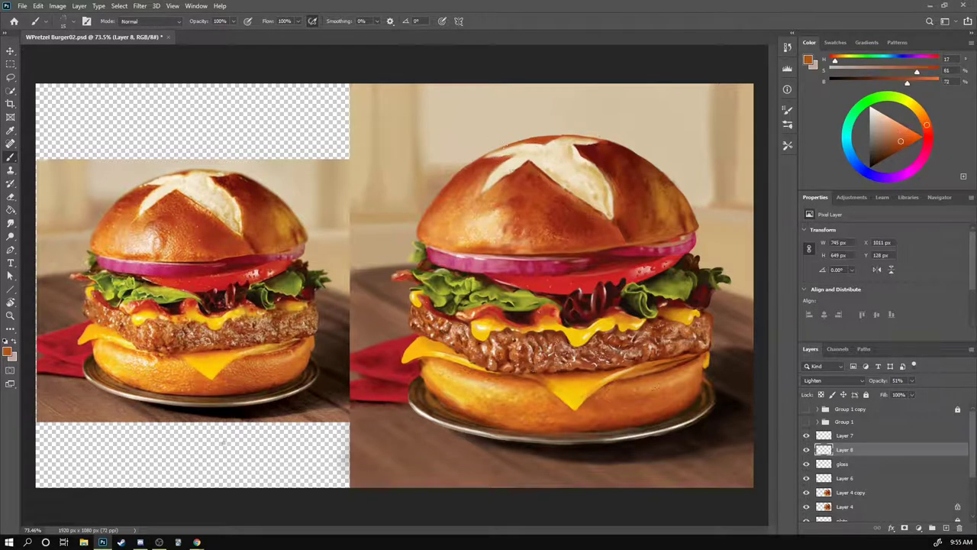
left_click(536, 144, "alt")
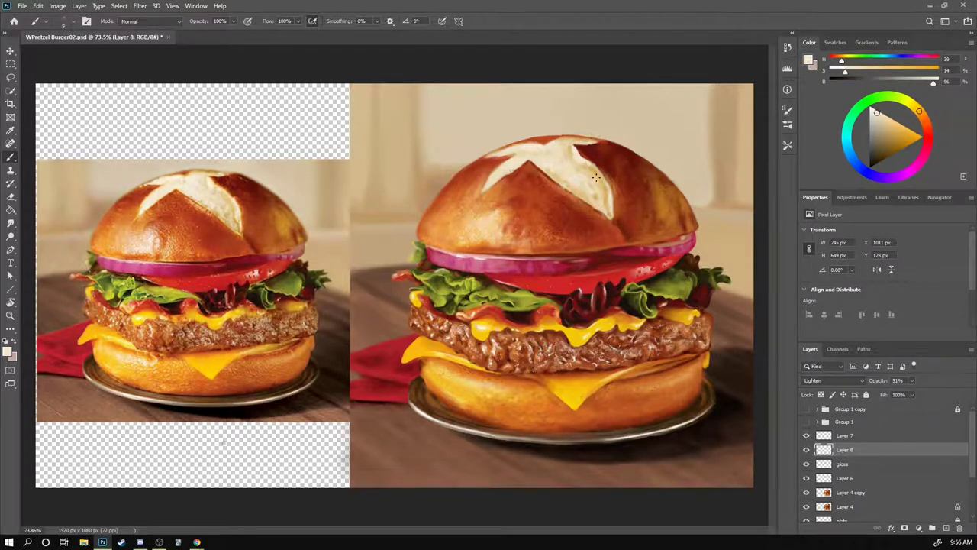
Step: Blur a strip of background beside the bun on the bg copy layer
left_click(10, 222)
left_click(851, 492)
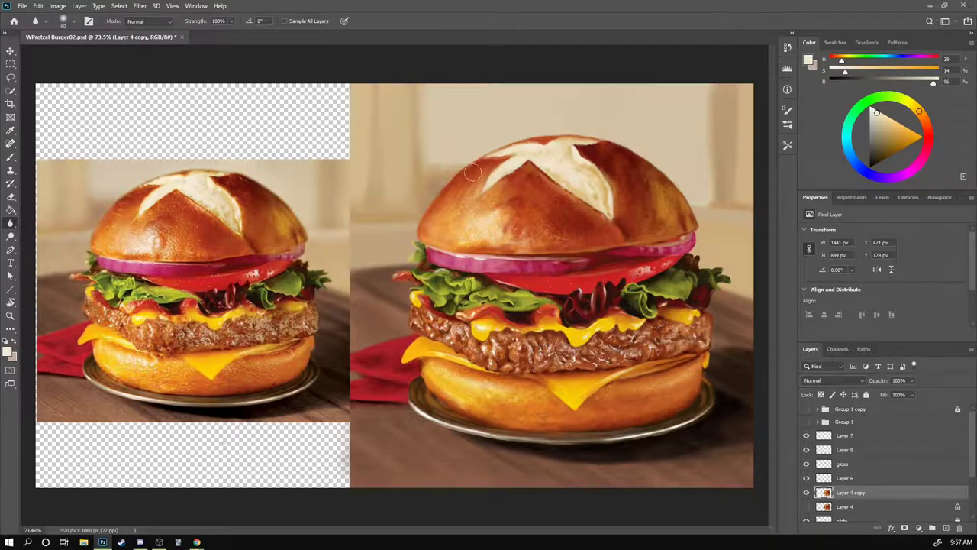
key("alt+bracketleft")
key("alt+bracketleft")
key("alt+bracketleft")
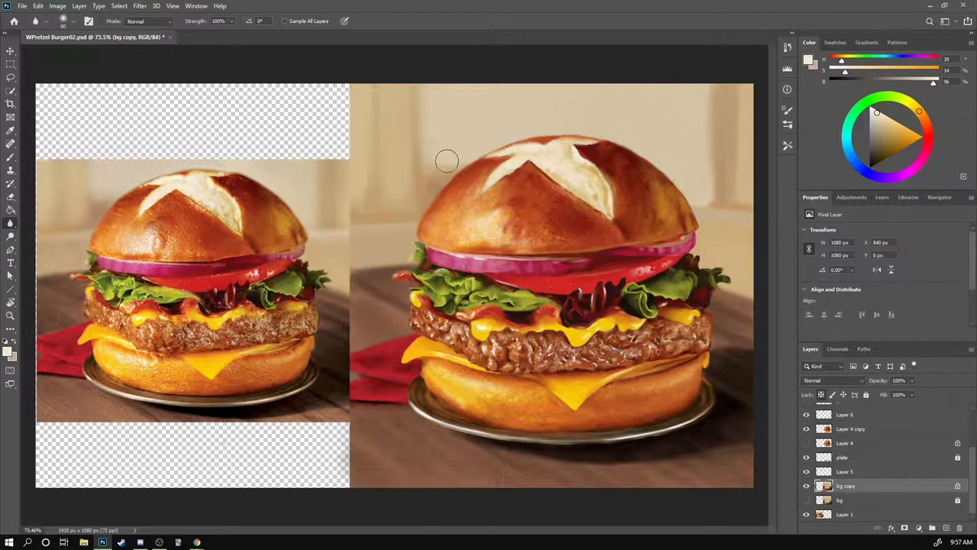
left_click_drag(726, 184, 727, 192)
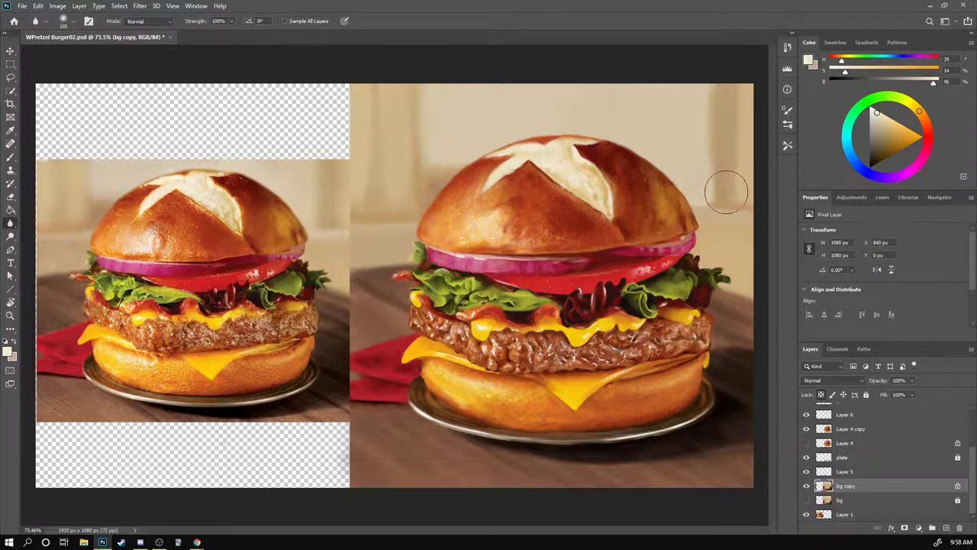
left_click(416, 405, "ctrl")
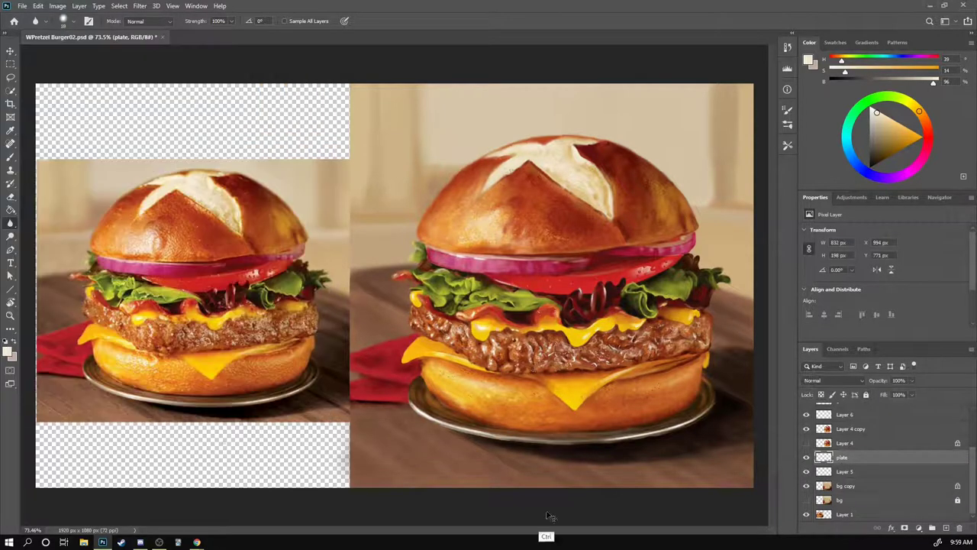
Step: Paint a faint 20%-opacity stroke along the plate rim on the plate layer
key("b")
scroll(520, 407, "up", 5)
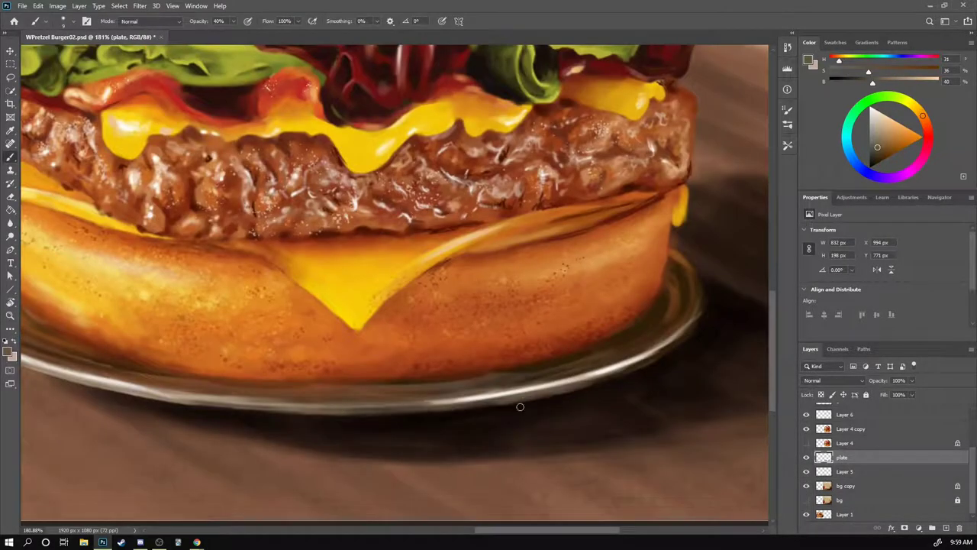
key("2")
key("2")
left_click_drag(520, 407, 214, 397)
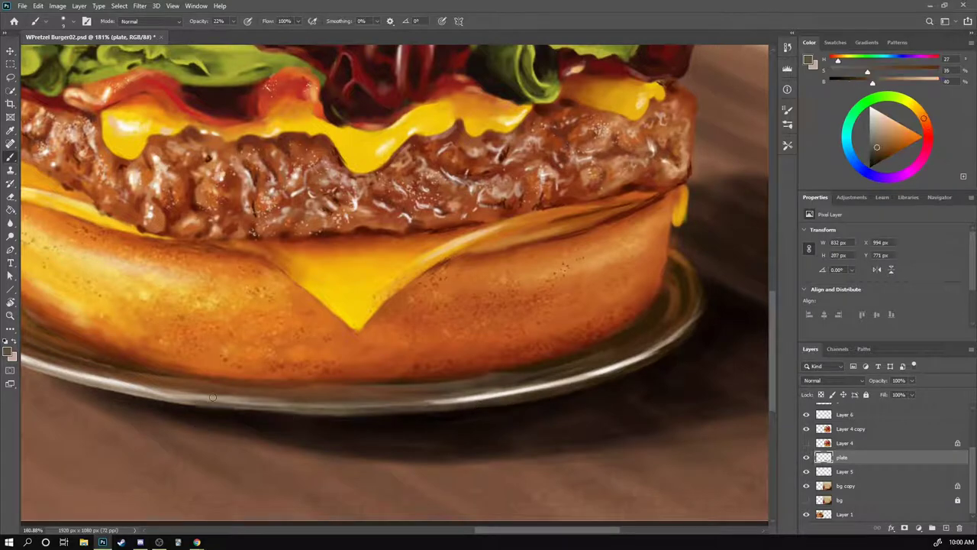
left_click(430, 403, "alt")
Step: Paint faint dark brown along the plate rim shadow on Layer 4 copy
scroll(446, 479, "down", 5)
left_click(845, 429)
left_click(639, 416, "alt")
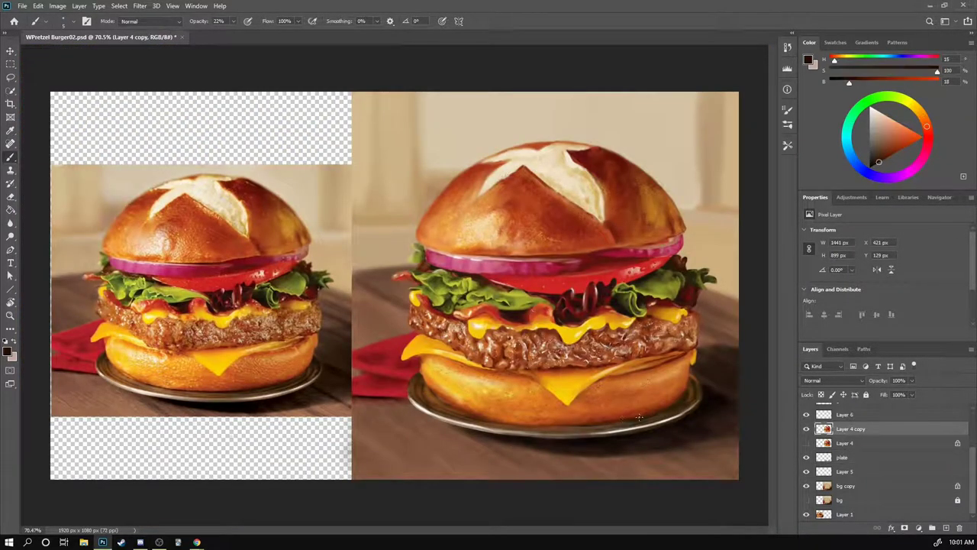
left_click_drag(515, 423, 556, 416)
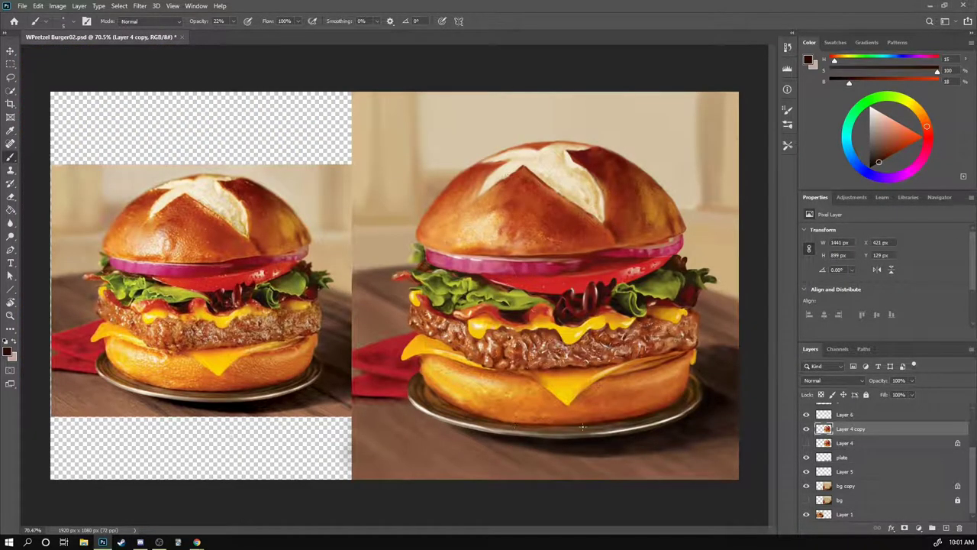
left_click(633, 415, "alt")
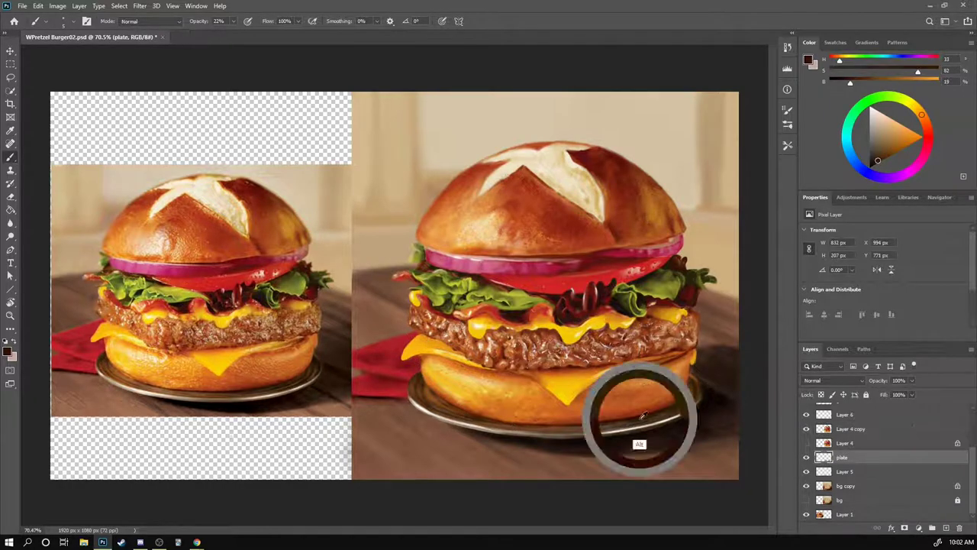
left_click(633, 414, "ctrl")
Step: Drop brush opacity to 10% and sample greyish brown and near-white rim colours
key("1")
key("5")
key("1")
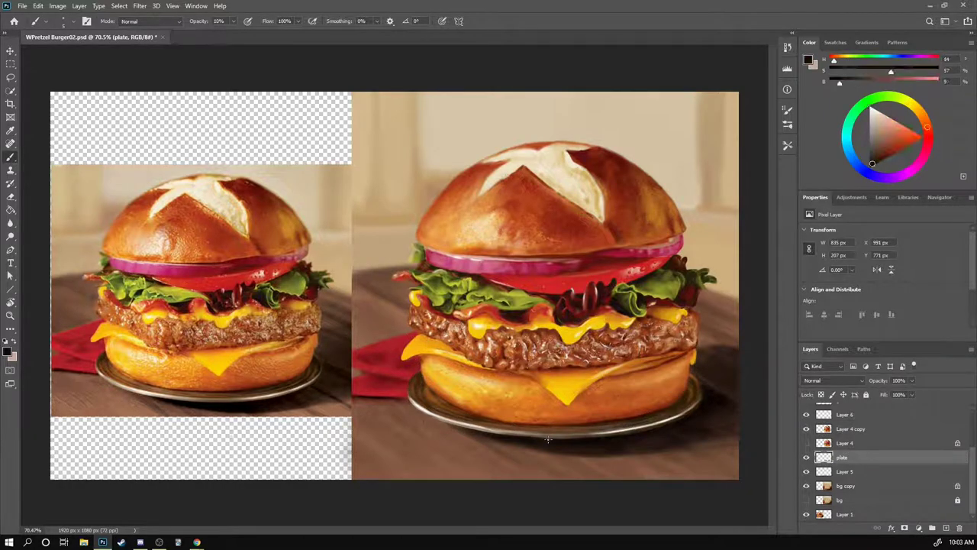
scroll(508, 443, "up", 5, "alt")
left_click(572, 389, "alt")
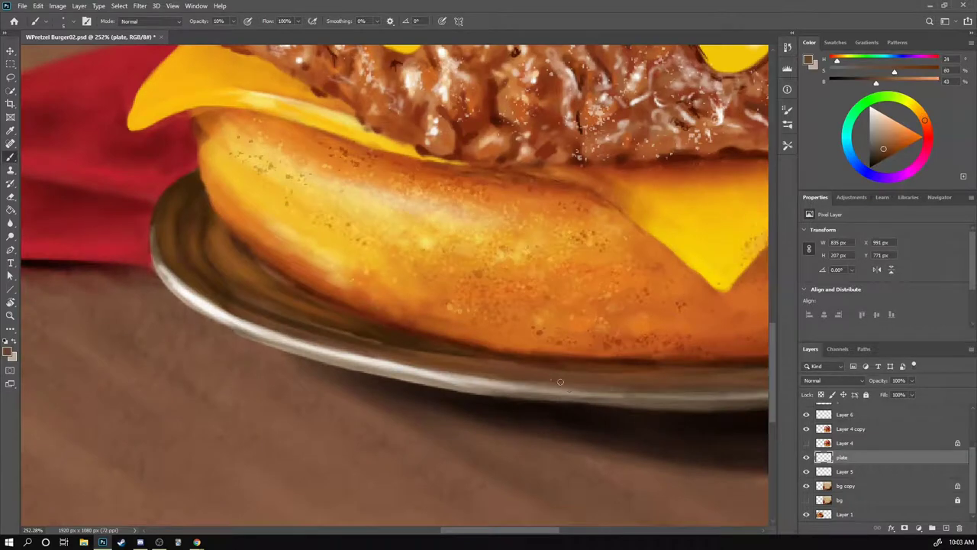
left_click(217, 313, "alt")
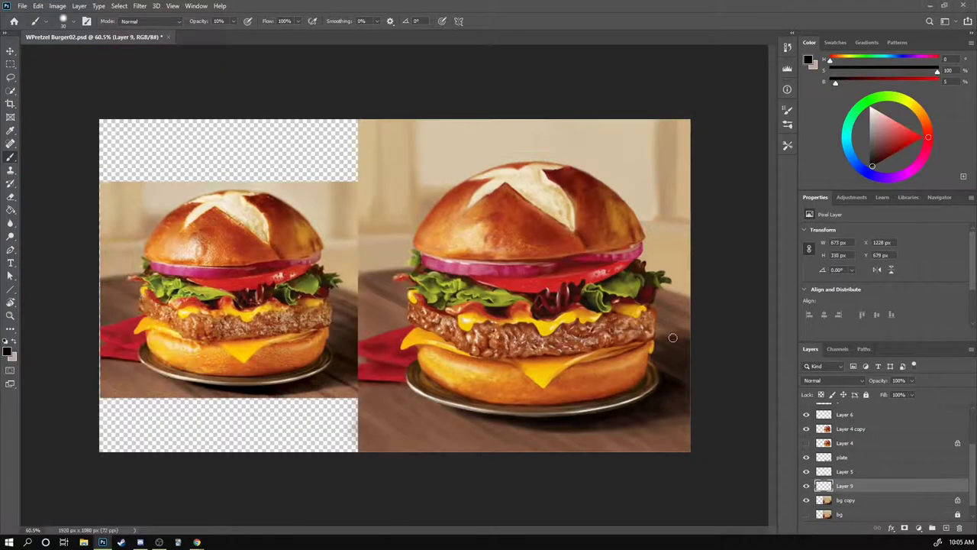
Step: Shade the wooden table and plate shadow with a smaller brush and sampled browns
key("[")
left_click_drag(673, 337, 655, 401)
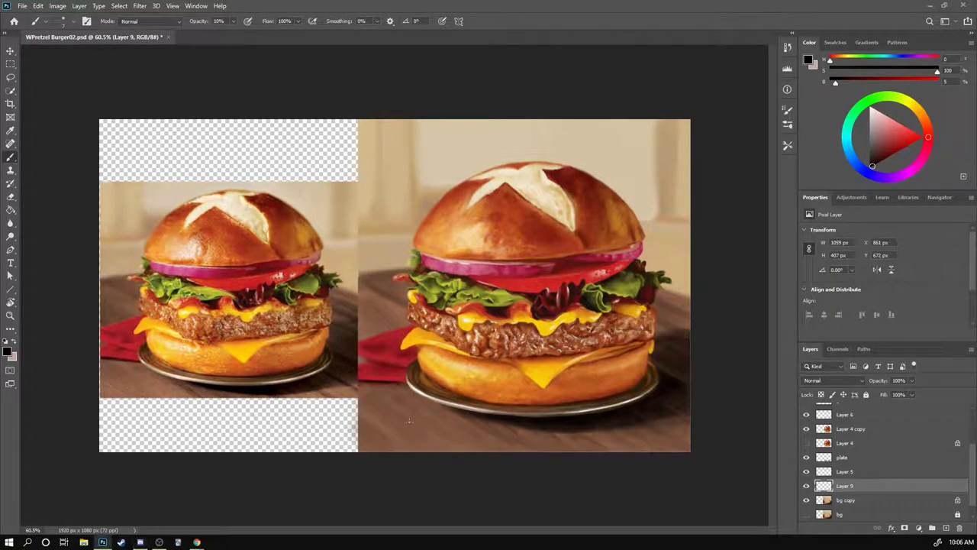
left_click(564, 438, "alt")
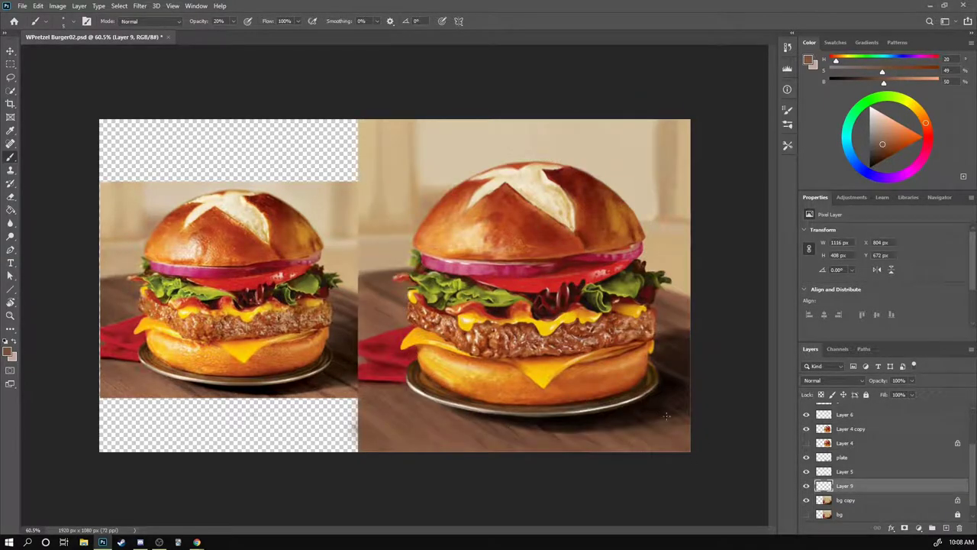
left_click(662, 334, "alt")
left_click(666, 395, "alt")
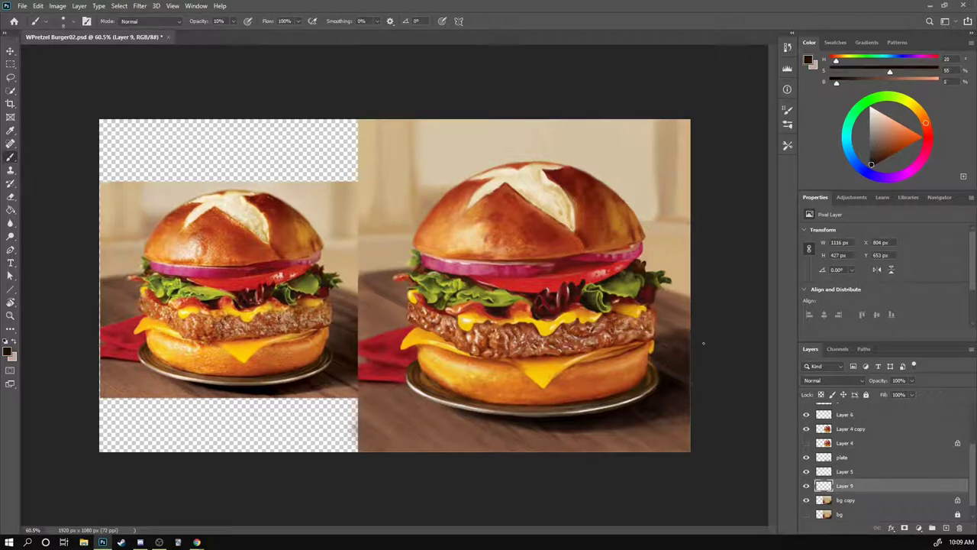
left_click(556, 437, "alt")
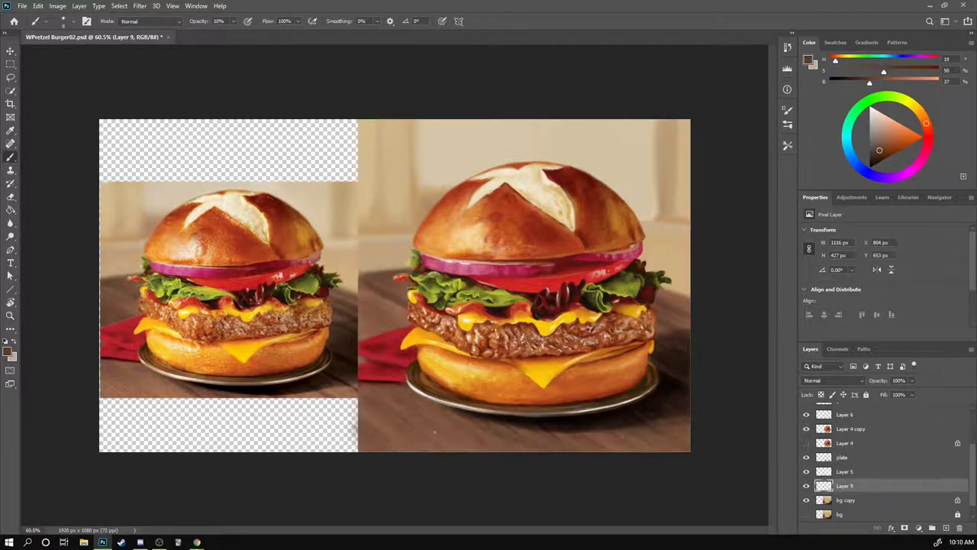
Step: Touch up the bun on Layer 4 copy with sampled oranges and tans at 30–50% opacity
left_click(600, 359, "ctrl")
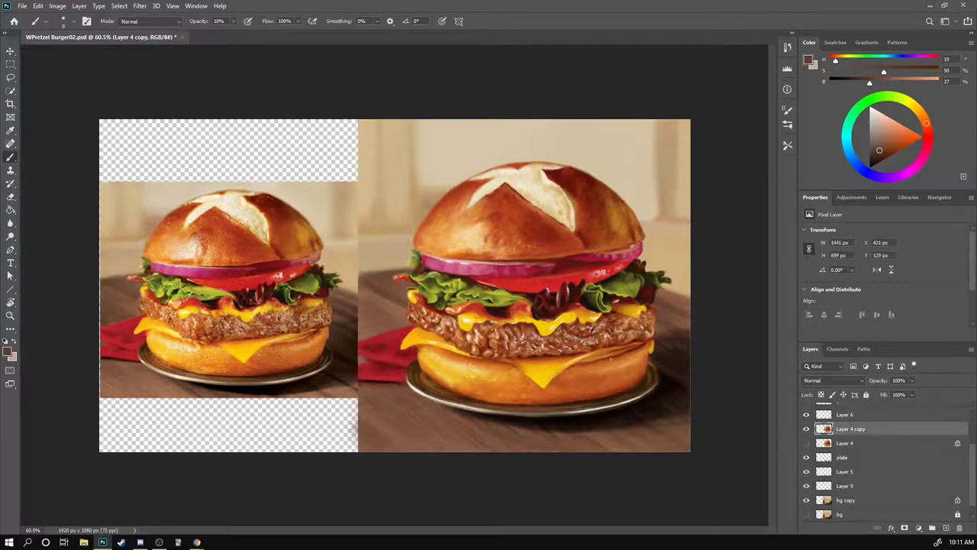
left_click(600, 360, "alt")
left_click(611, 355, "alt")
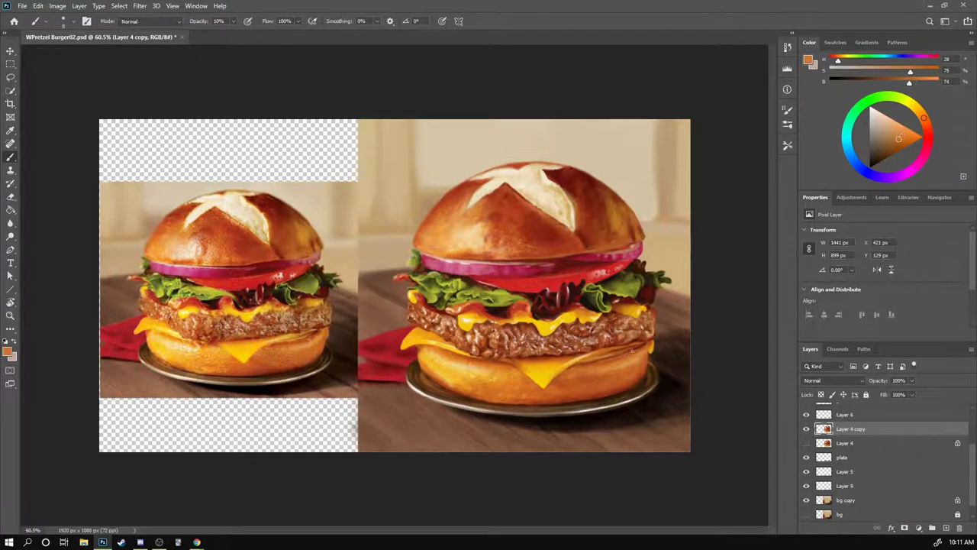
left_click(605, 355, "alt")
left_click(498, 351, "alt")
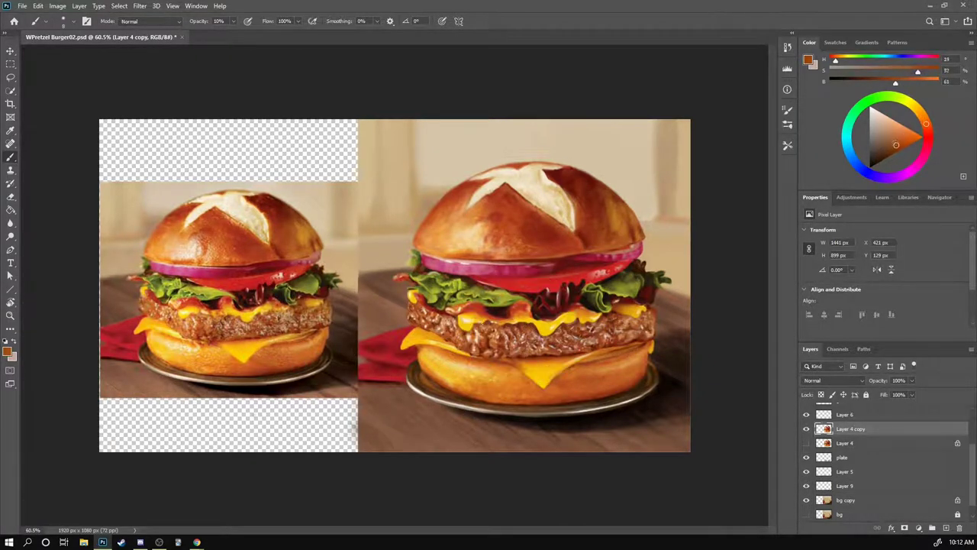
key("3")
left_click(644, 315, "alt")
left_click_drag(489, 324, 455, 321)
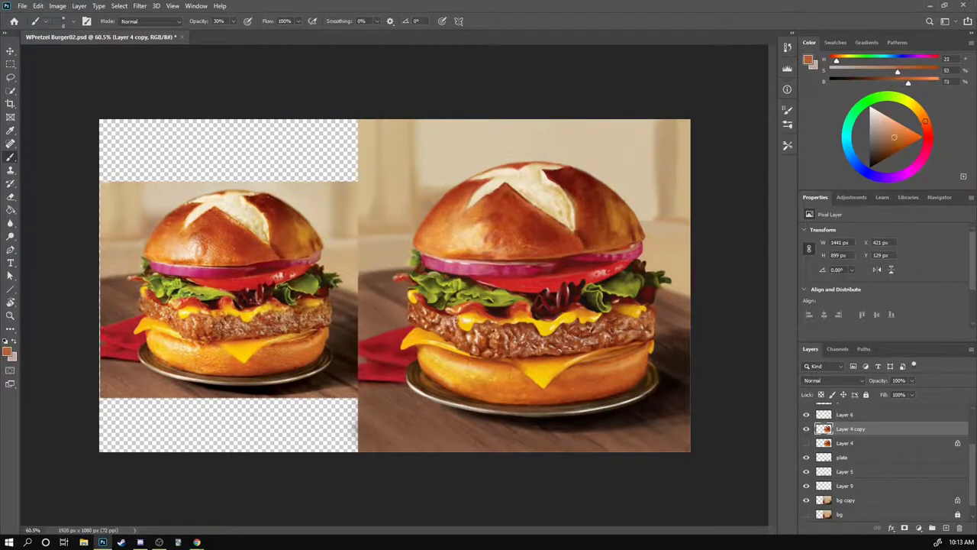
key("5")
Step: On bg copy, paint and blur the upper background using pale tans at 20% opacity
left_click(456, 321, "alt")
left_click(666, 219, "ctrl")
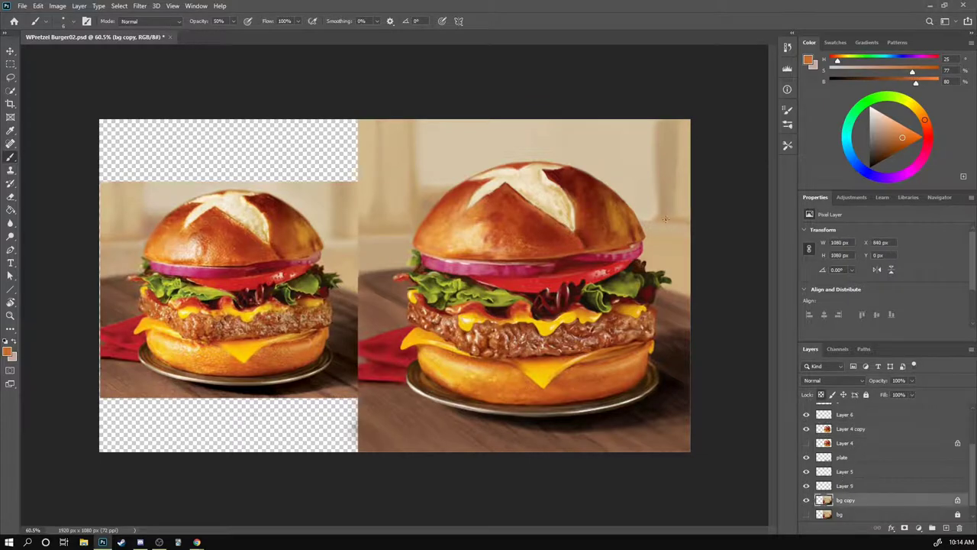
key("2")
left_click(666, 222, "alt")
key("r")
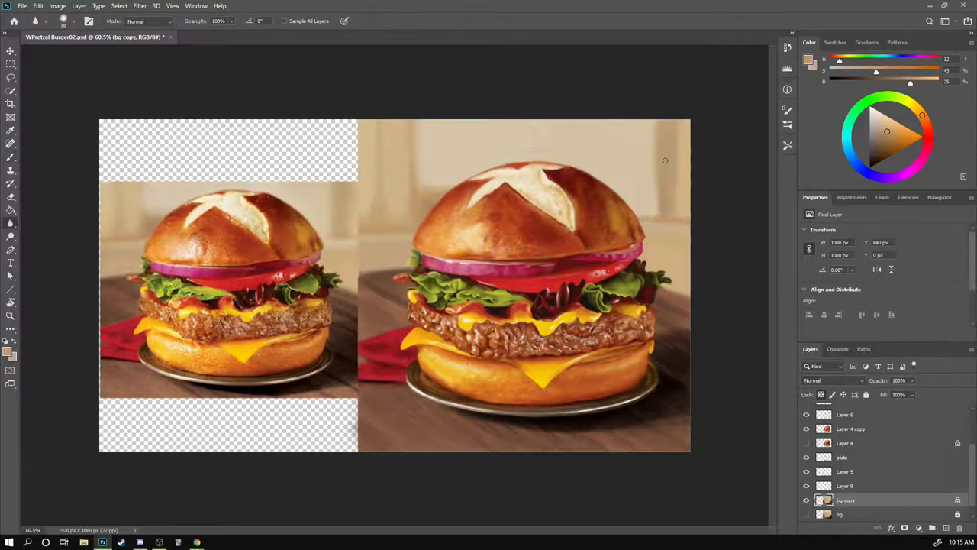
key("b")
left_click(391, 229, "alt")
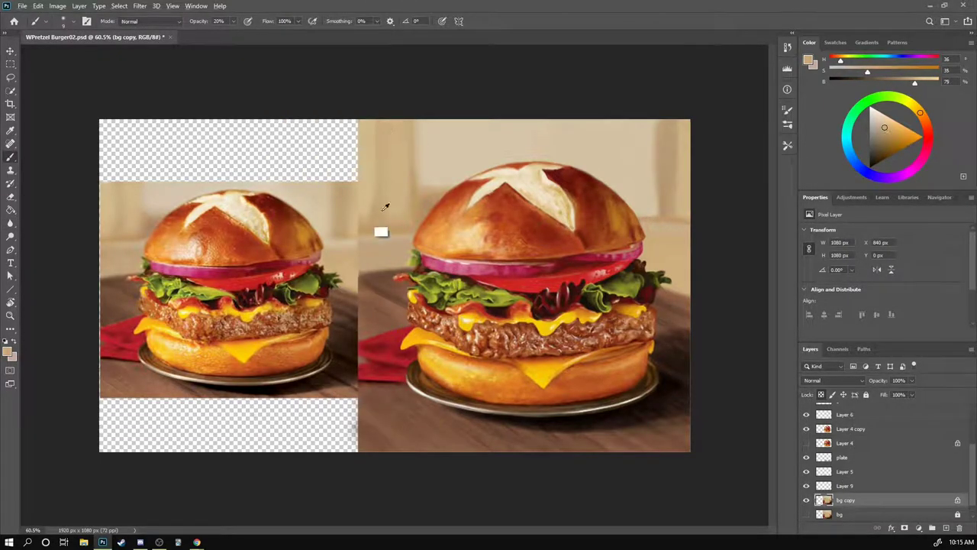
left_click(680, 130, "alt")
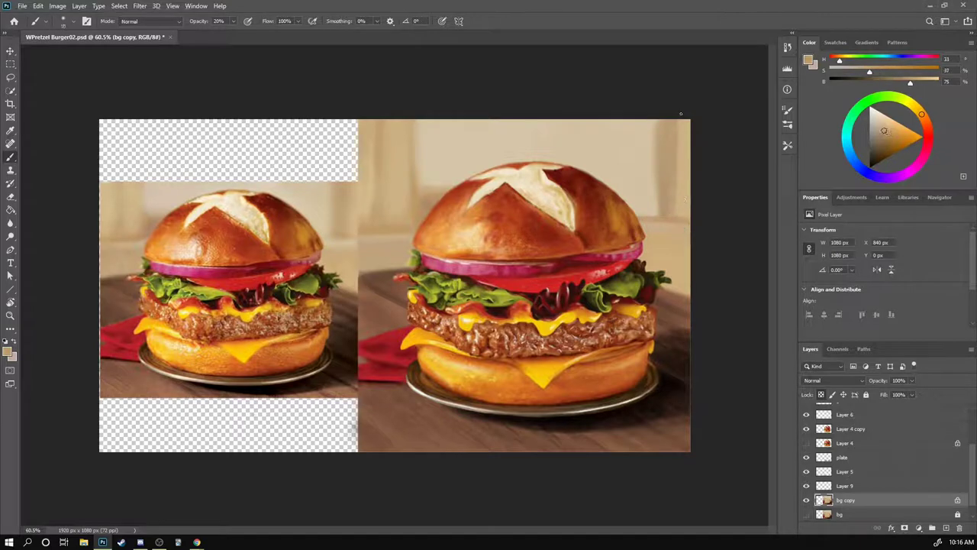
left_click(578, 148, "alt")
Step: Blur the background further and frame the burger on Layer 6
key("r")
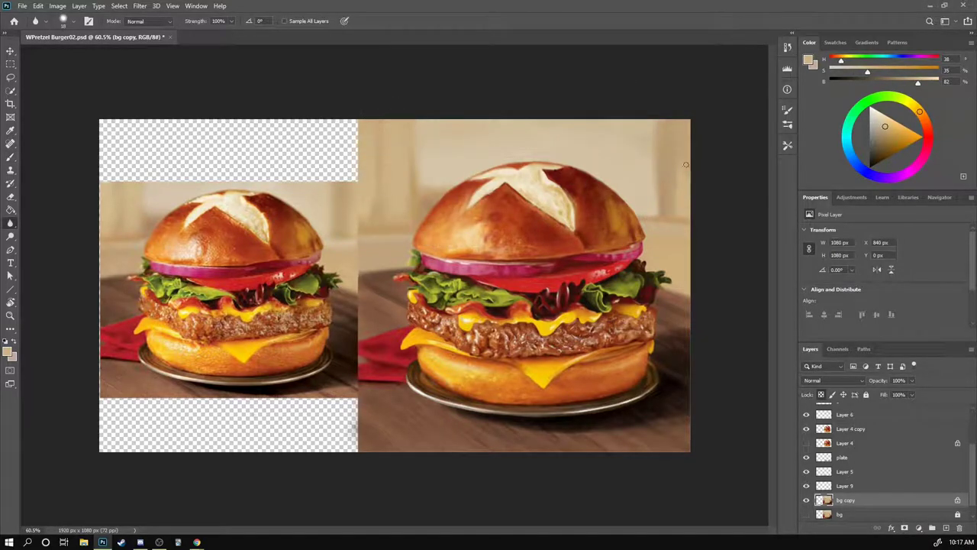
scroll(420, 403, "down", 5)
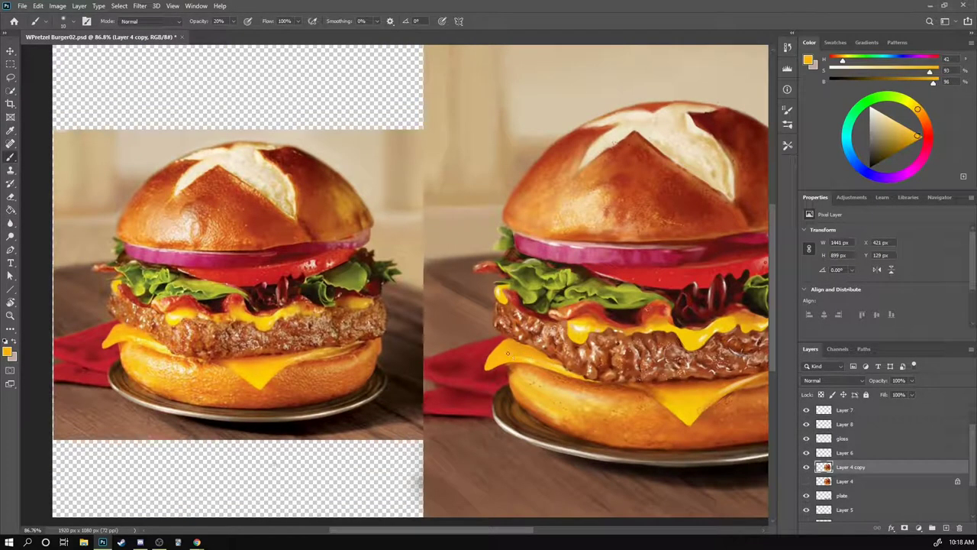
scroll(807, 452, "up", 2)
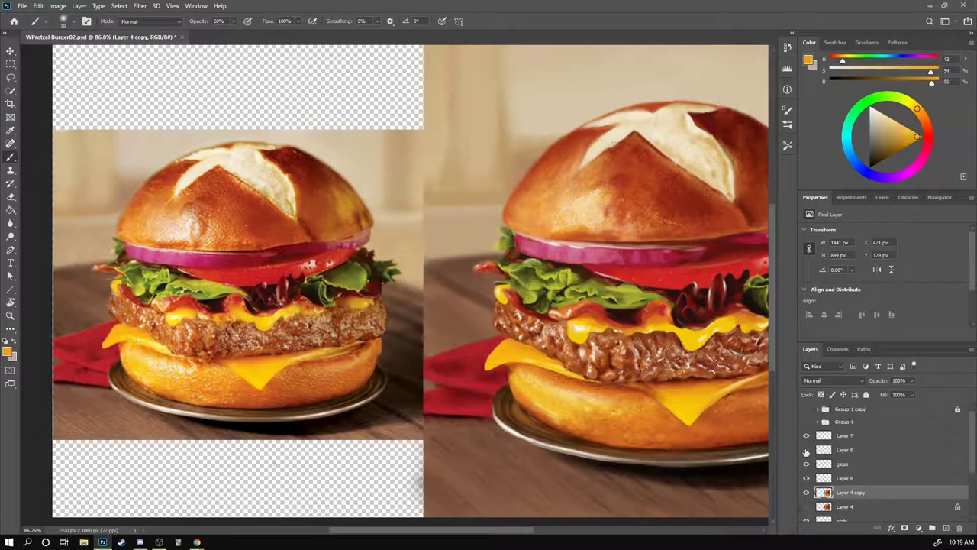
left_click(841, 478)
left_click_drag(701, 404, 587, 446)
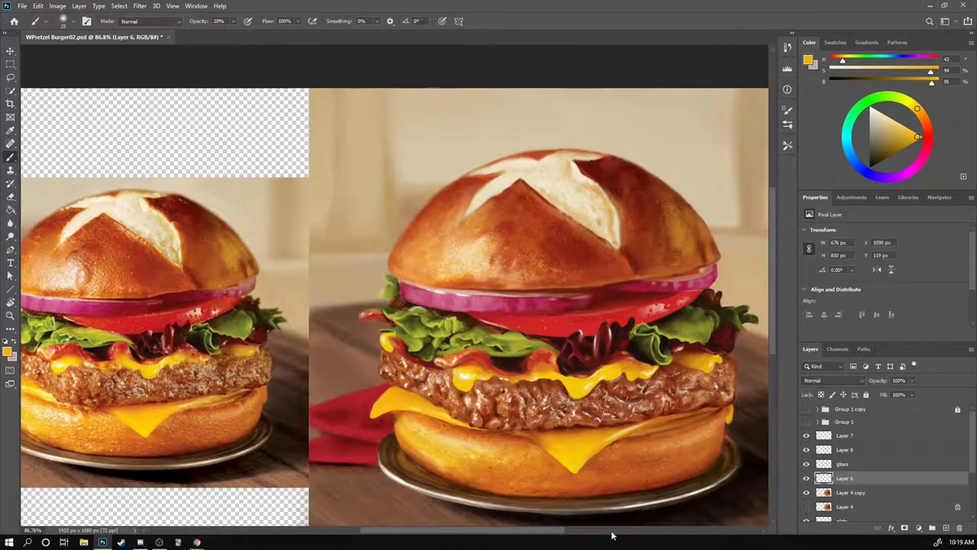
Step: Warm the bun highlights on the gloss layer and Layer 4 copy with sampled oranges and tans
key("alt+bracketright")
left_click(532, 431, "alt")
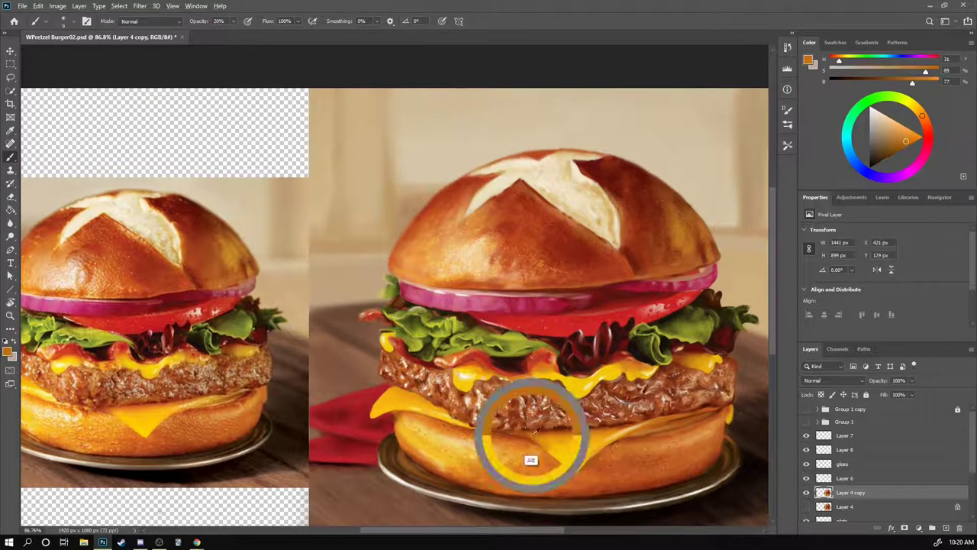
left_click(624, 431, "alt")
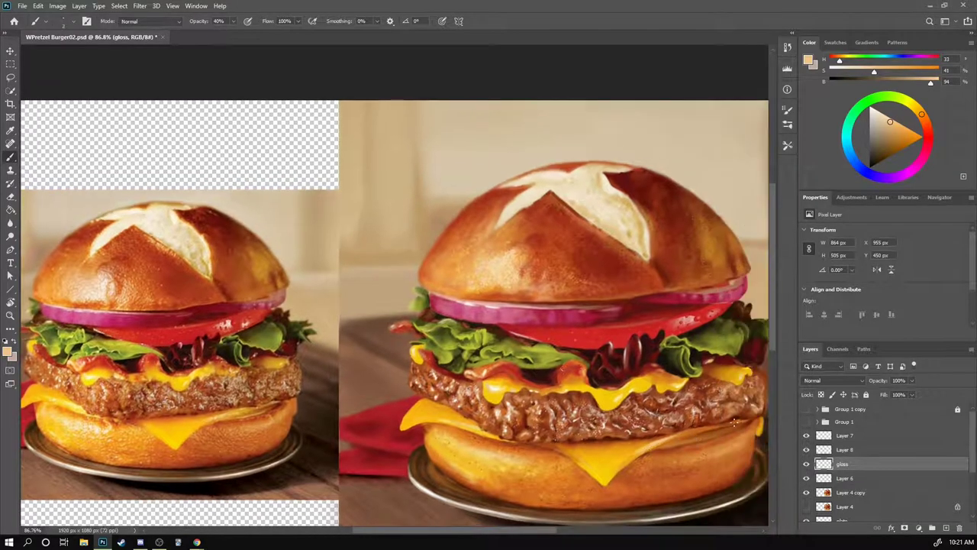
left_click(678, 435, "alt")
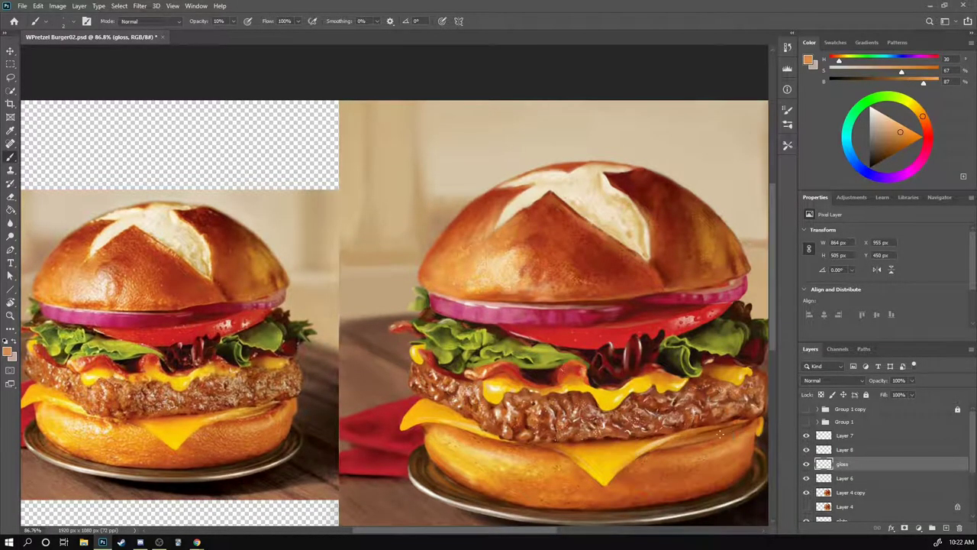
left_click(848, 492)
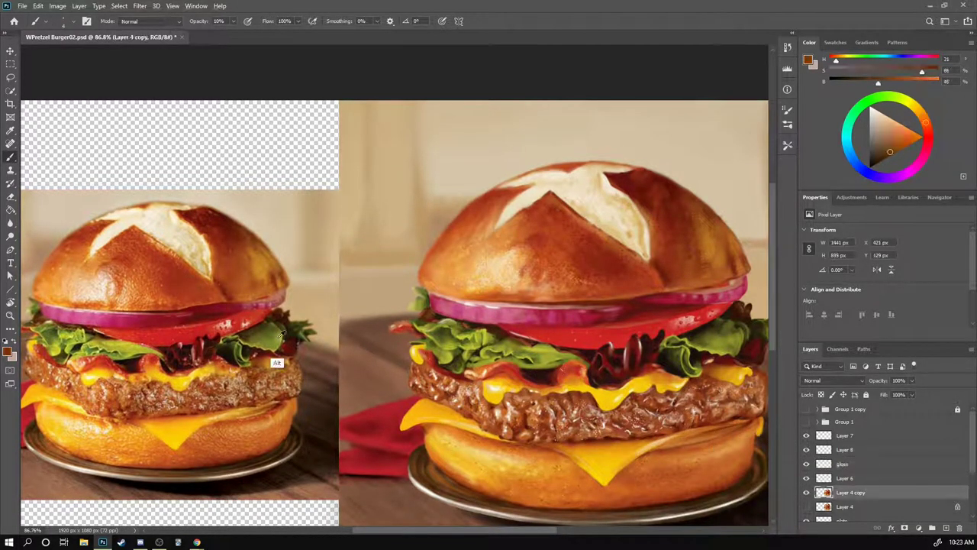
left_click(717, 319, "alt")
Step: Glaze the tomato in sampled reds on new Layer 10 at about 50% opacity
key("3")
left_click(688, 321, "alt")
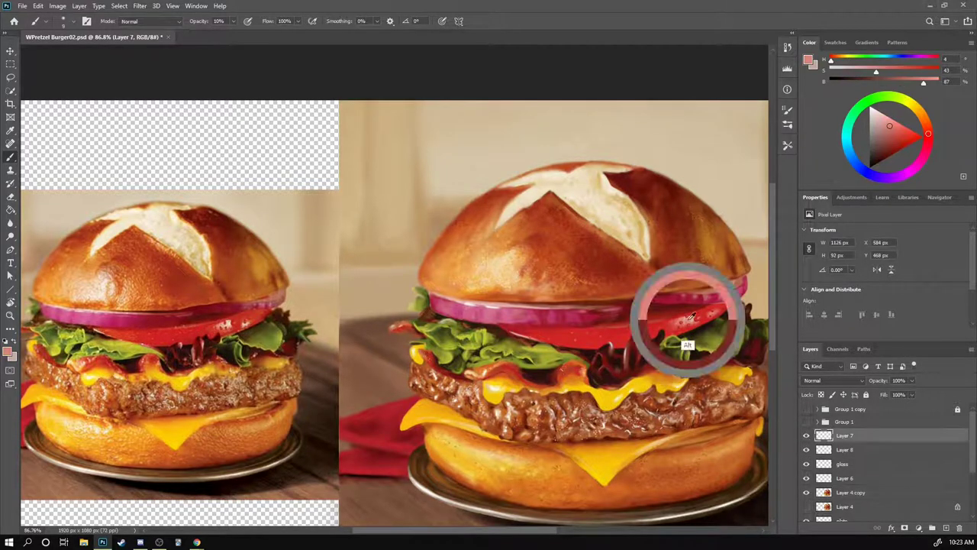
key("ctrl+shift+alt+n")
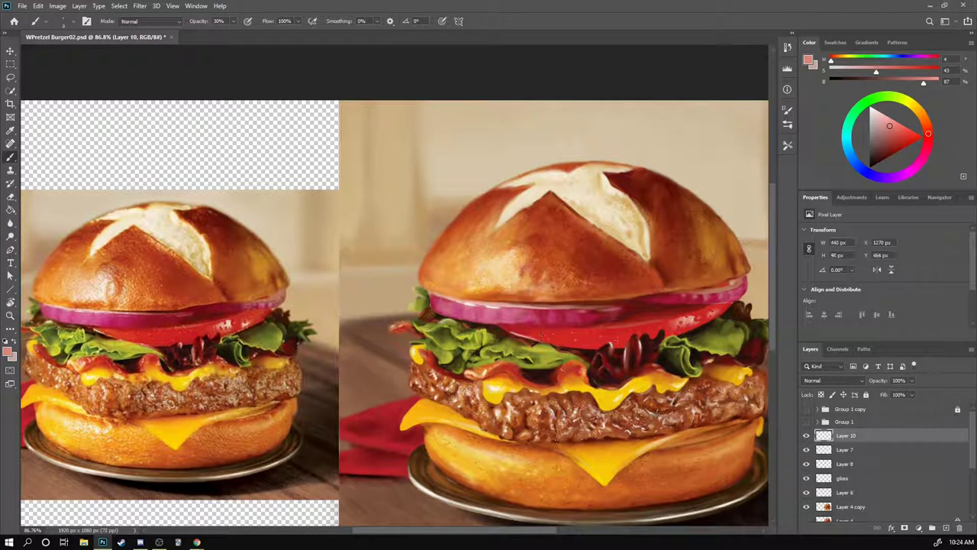
left_click(639, 322, "alt")
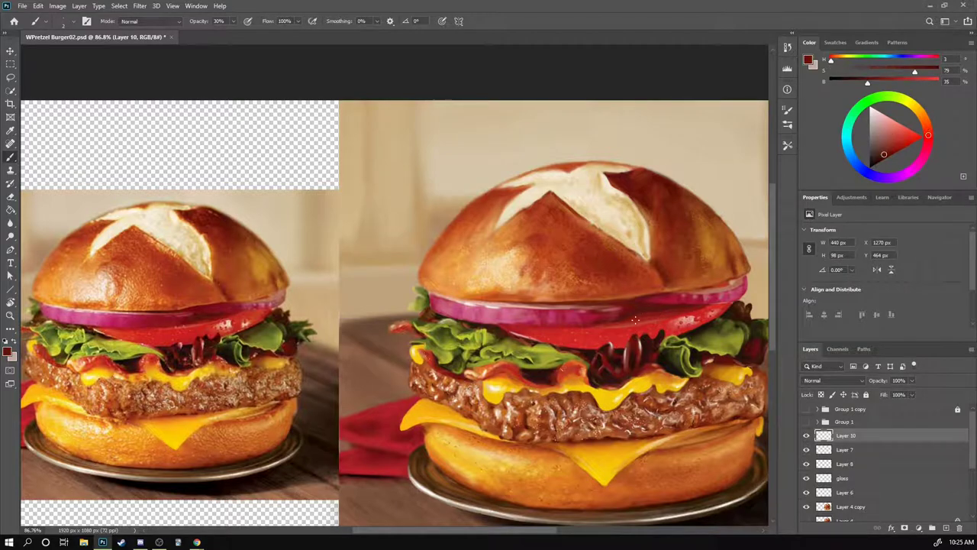
left_click_drag(911, 380, 890, 394)
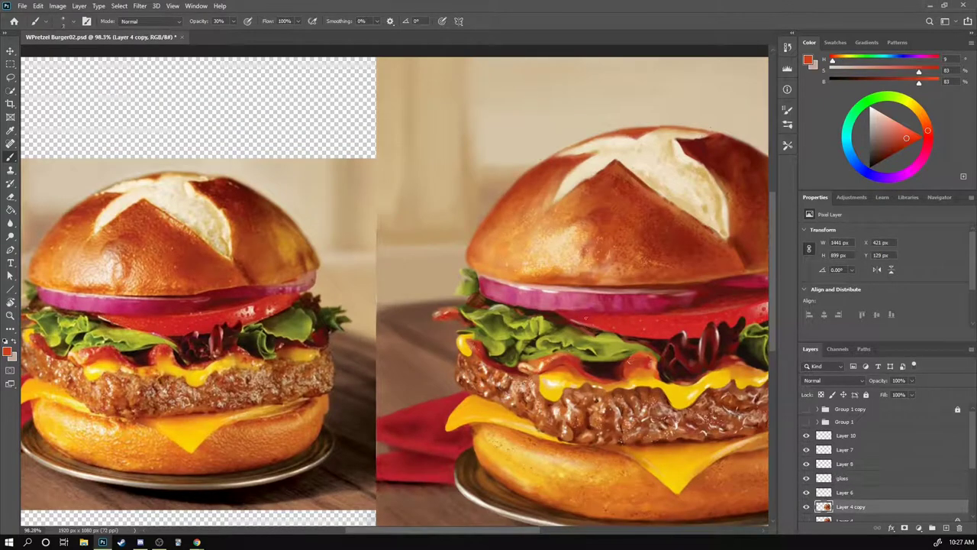
Step: Smudge the cheese softer and zoom out to view the whole canvas
left_click_drag(607, 324, 473, 350)
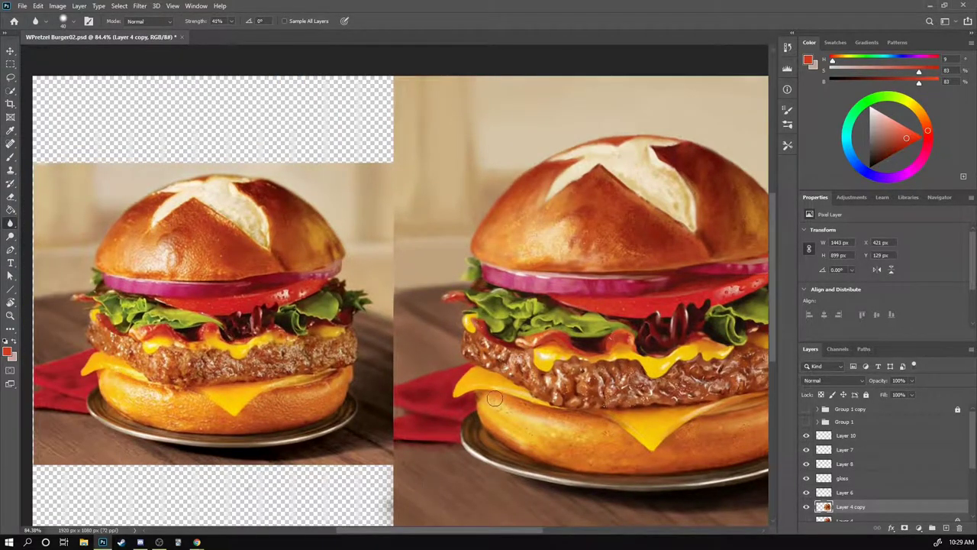
key("z")
scroll(525, 498, "down", 2)
scroll(878, 458, "down", 2)
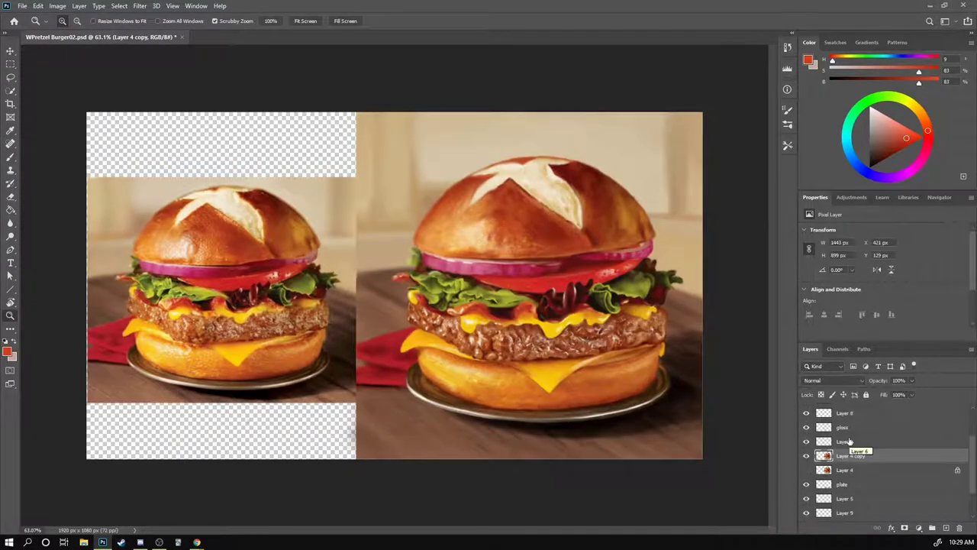
Step: Paint orange, light peach and dark brown details at 40% brush opacity
key("r")
key("b")
left_click(153, 326, "alt")
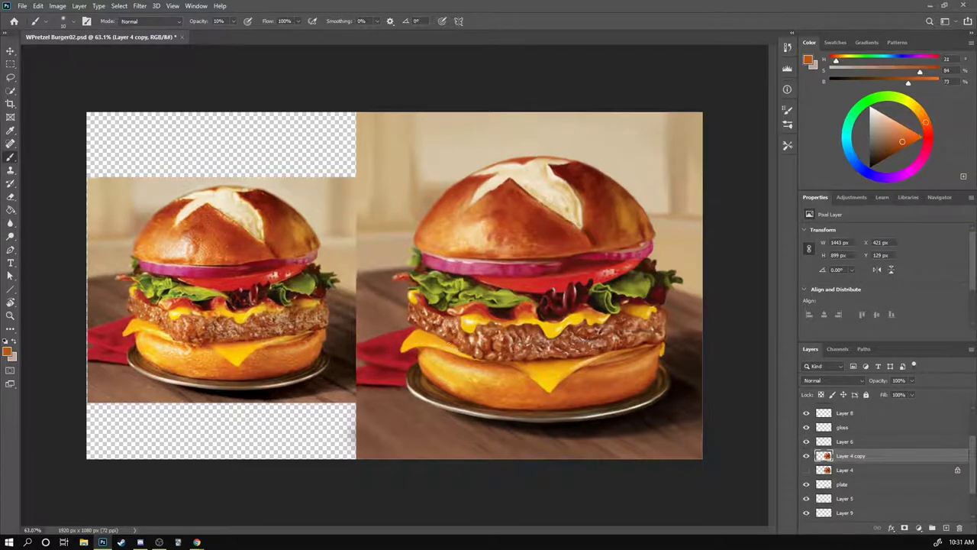
left_click(114, 199, "alt")
key("4")
left_click(437, 329, "alt")
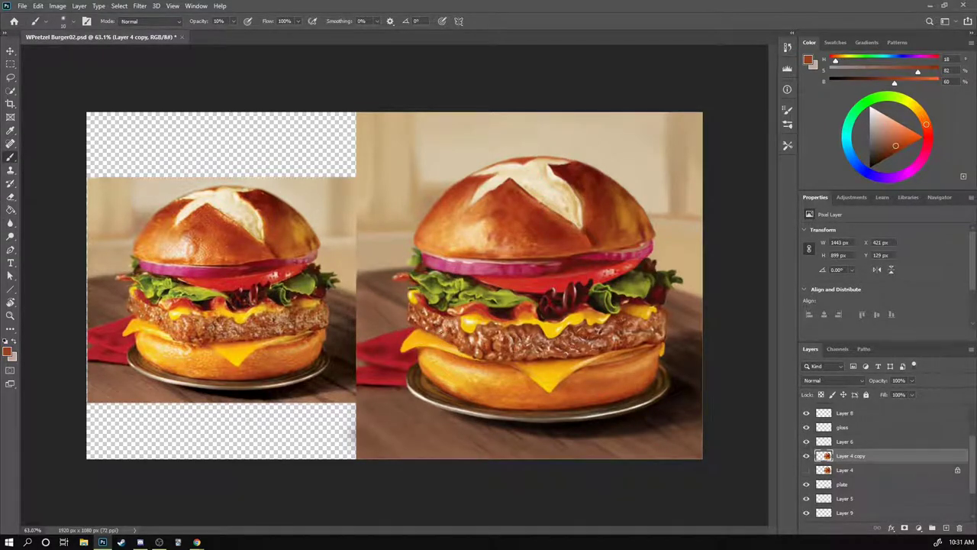
left_click(434, 355, "alt")
Step: Add lighter brown and saturated dark red strokes to the onion and tomato
left_click(843, 427)
left_click(557, 301, "alt")
scroll(556, 302, "up", 2)
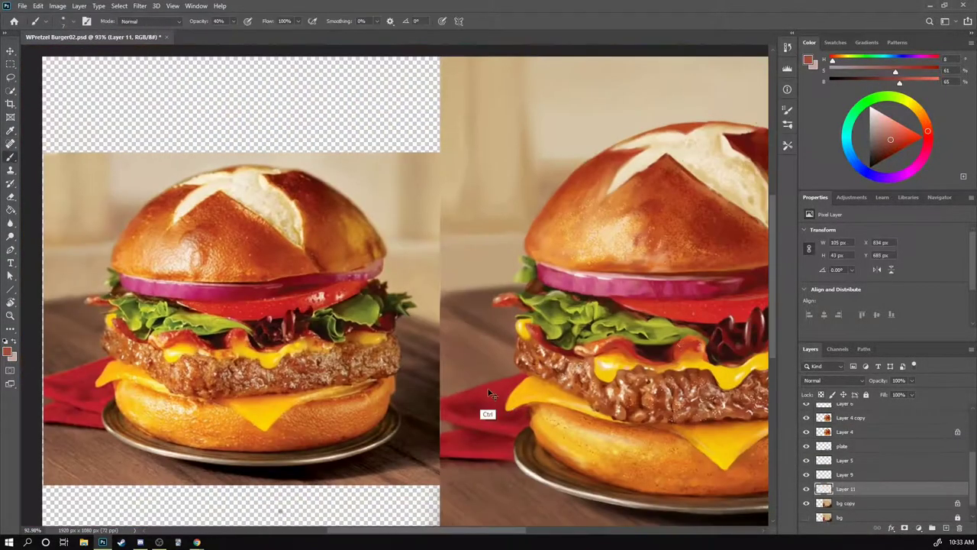
left_click_drag(489, 394, 458, 428)
left_click_drag(890, 139, 892, 136)
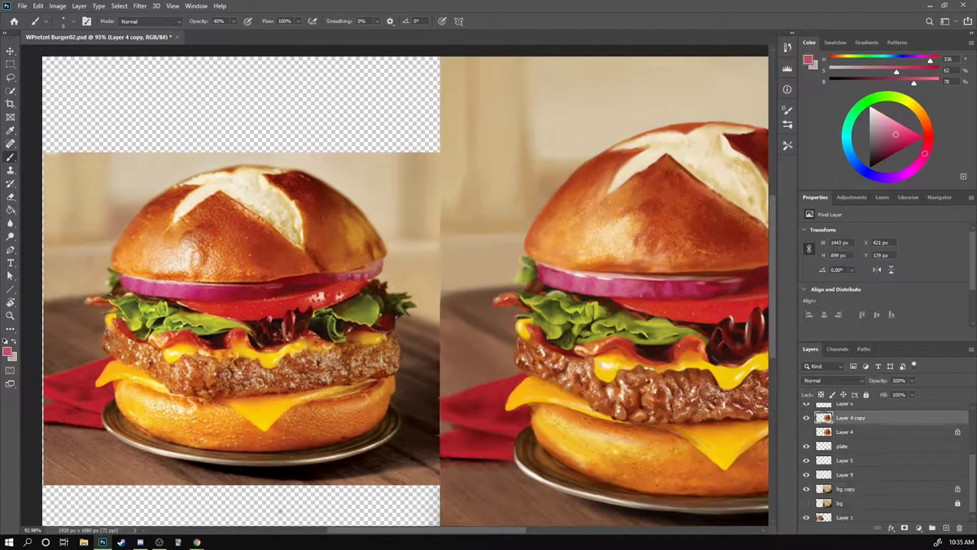
left_click(717, 289, "alt")
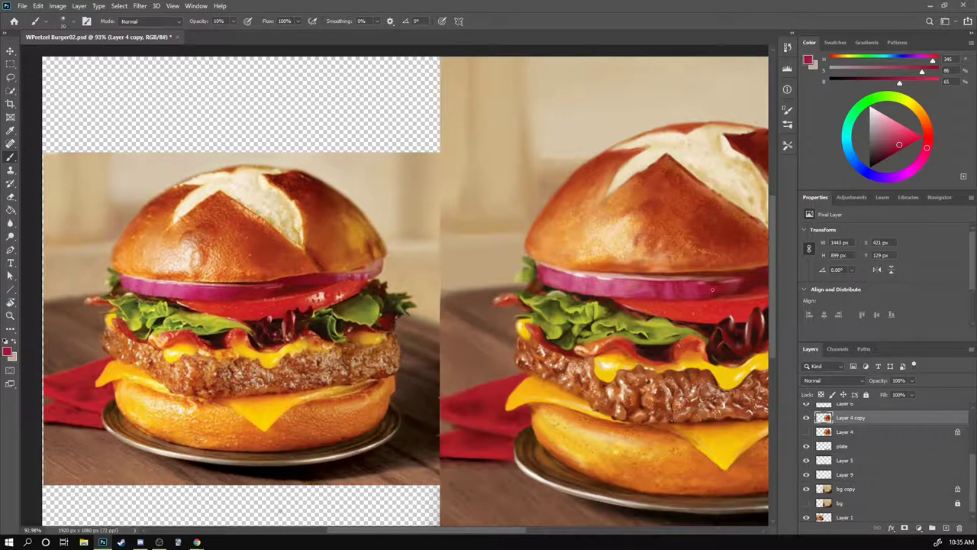
left_click(708, 288, "alt")
Step: On new Layer 11 above Layer 4 copy, paint cream highlights on the top bun at 70%
scroll(752, 279, "up", 2)
left_click(676, 302, "alt")
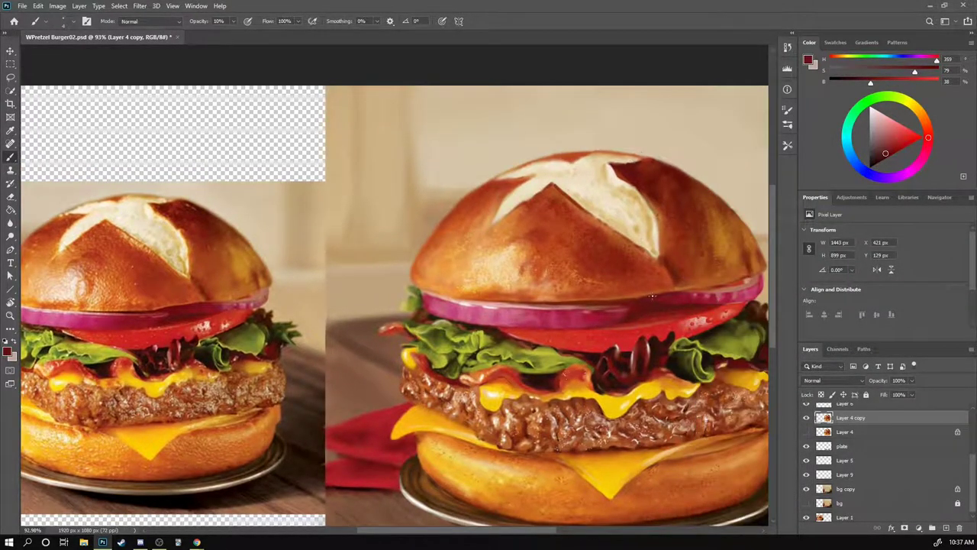
left_click(599, 300, "alt")
key("7")
key("ctrl+shift+alt+n")
left_click(645, 289, "alt")
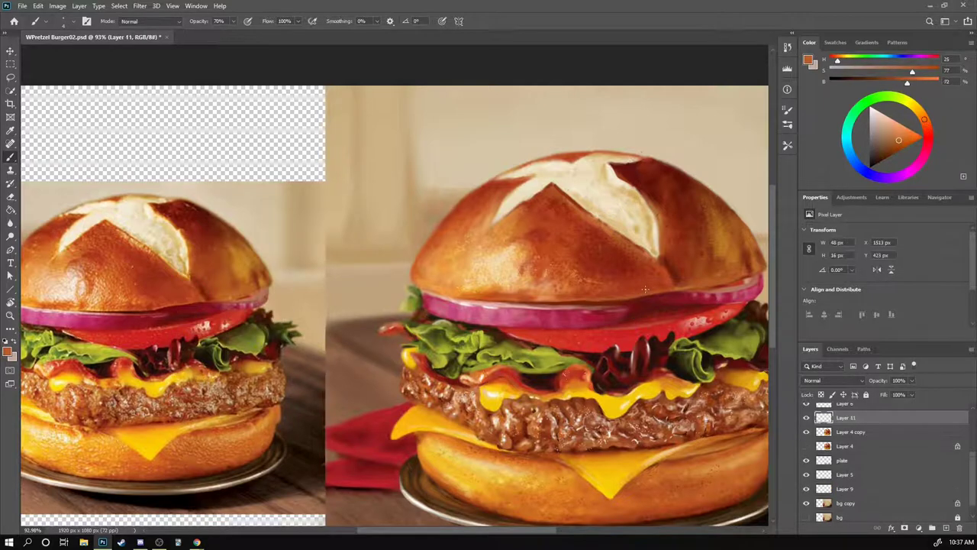
left_click(563, 202, "alt")
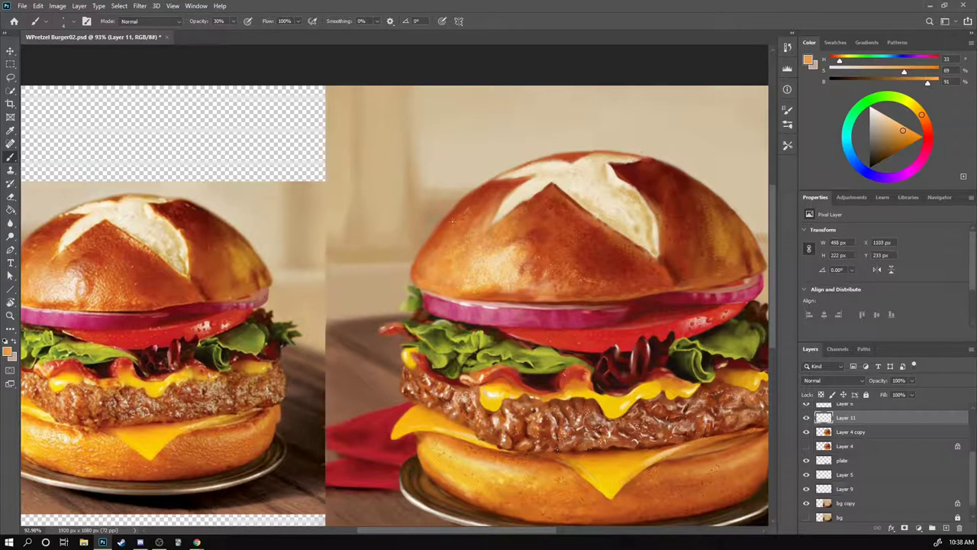
mouse_move(575, 194)
left_mouse_down()
mouse_move(609, 198)
mouse_move(679, 256)
left_mouse_up()
left_click(609, 197, "alt")
Step: Brush soft orange highlights across the top bun on Layer 8 with a doubled brush size
left_click(637, 255, "alt")
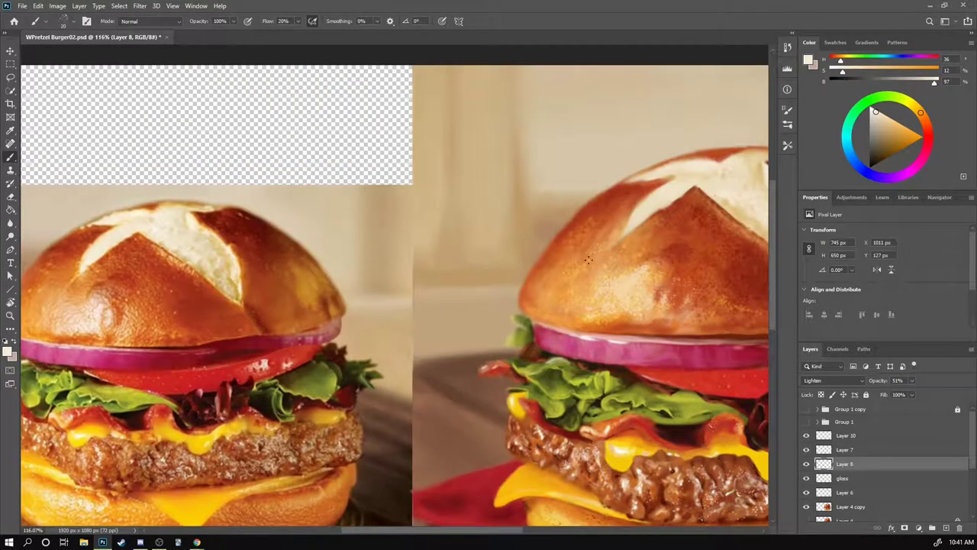
left_click_drag(507, 405, 540, 409)
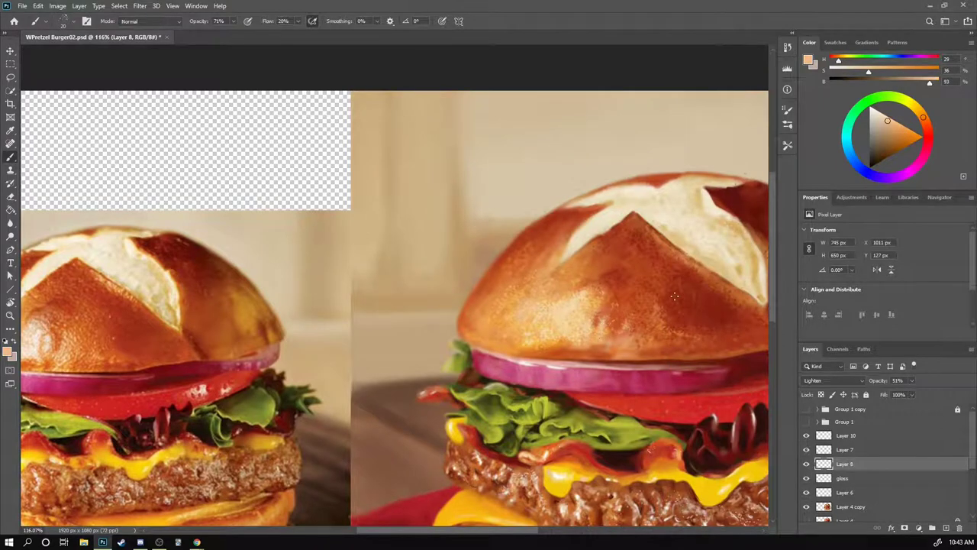
key("bracketright")
key("bracketright")
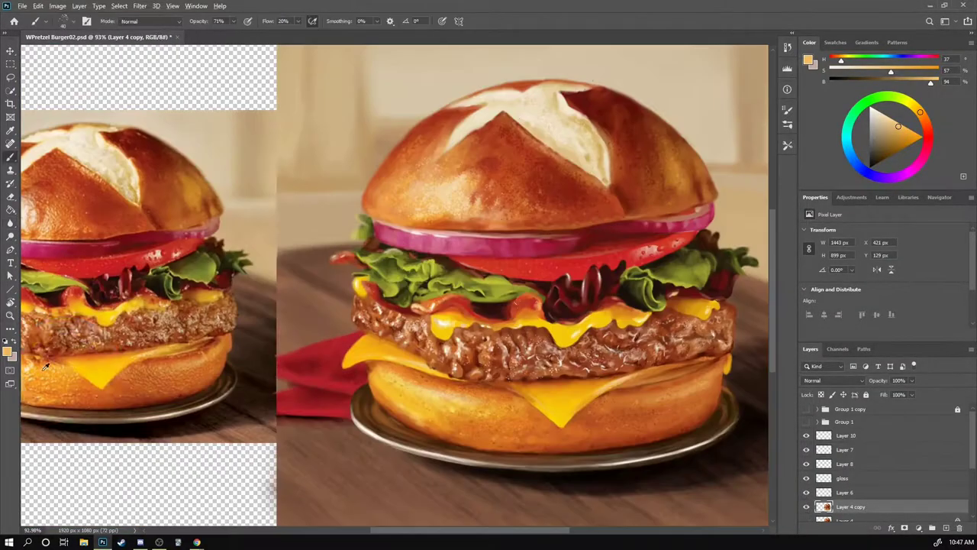
left_click(45, 366, "alt")
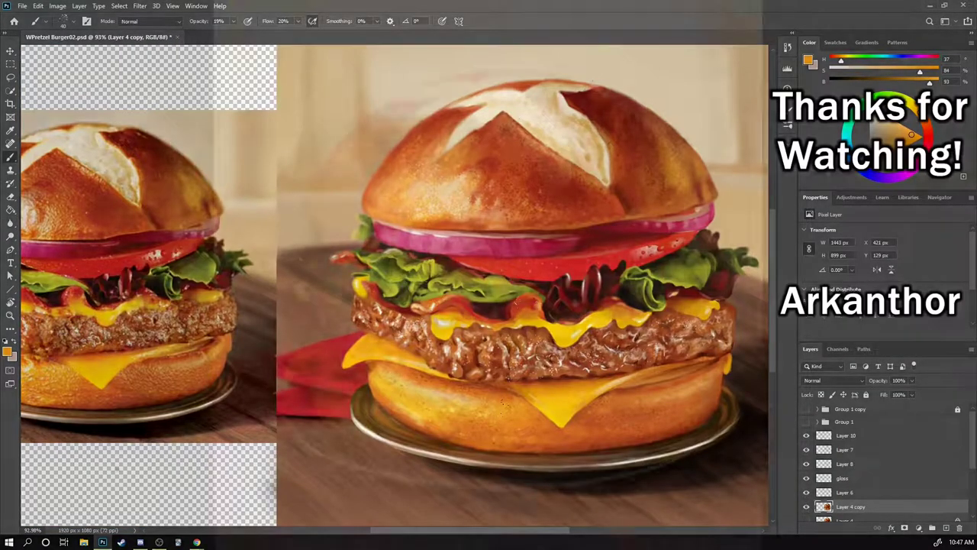